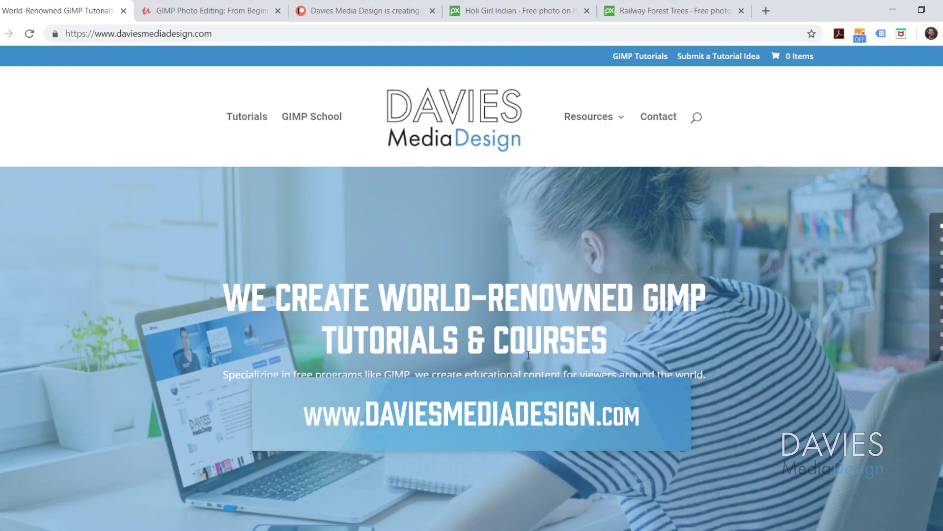
Look through the GIMP photo editing course, the Patreon page and the two Pixabay source photos in the open browser pages
{"action": "key", "text": "ctrl+Tab"}
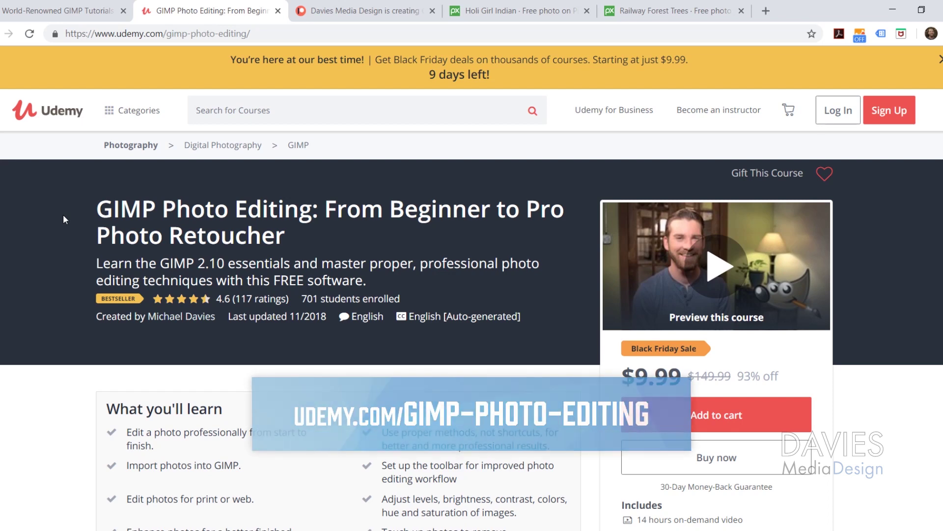
{"action": "key", "text": "ctrl+Tab"}
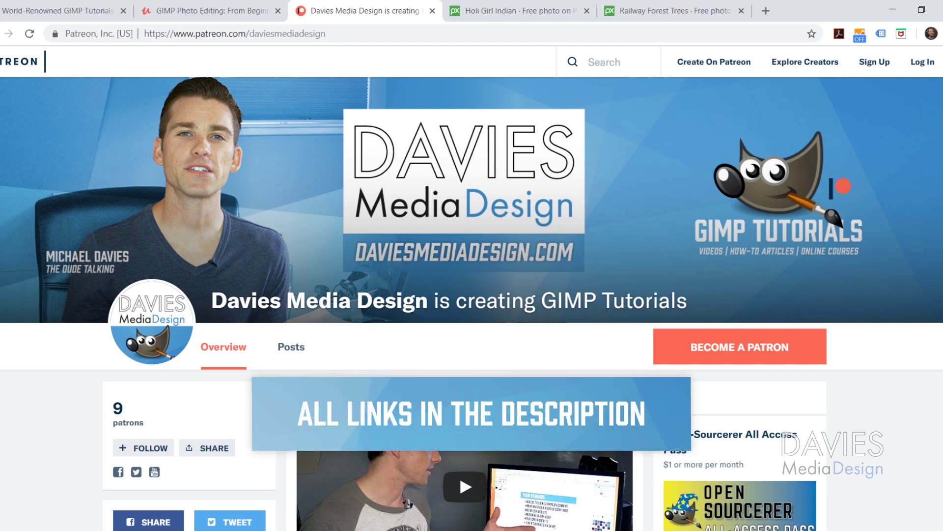
{"action": "key", "text": "ctrl+Tab"}
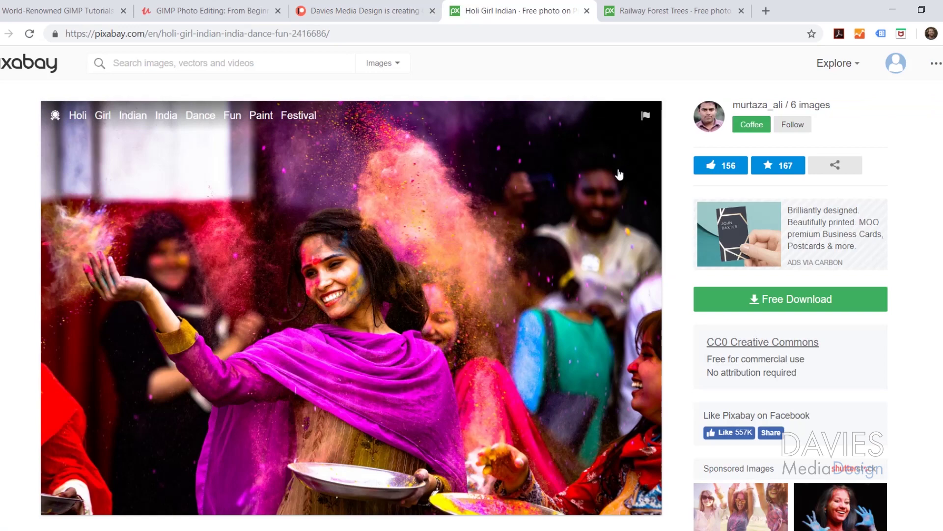
{"action": "left_click", "coordinate": [656, 10]}
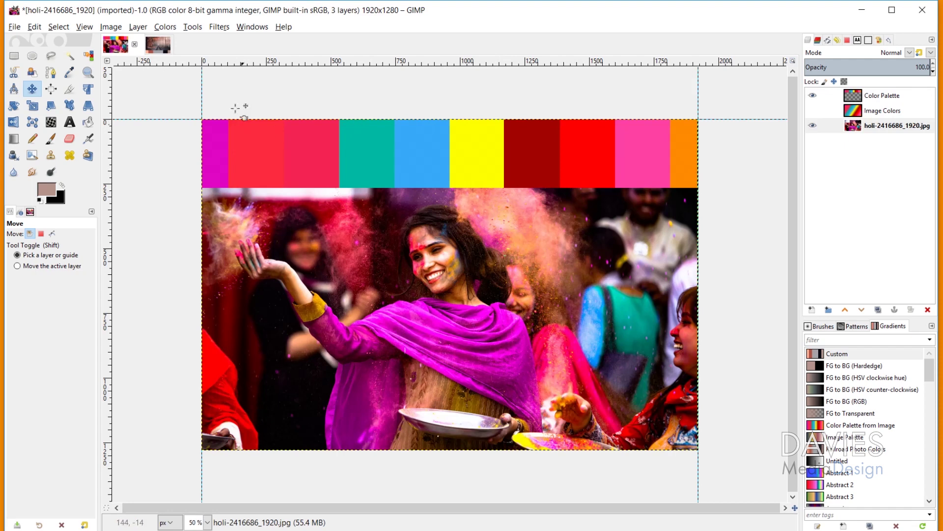
In GIMP, view the finished railway palette example and open a fresh copy of the recent file holi-2416686_1920.jpg
{"action": "left_click", "coordinate": [157, 45]}
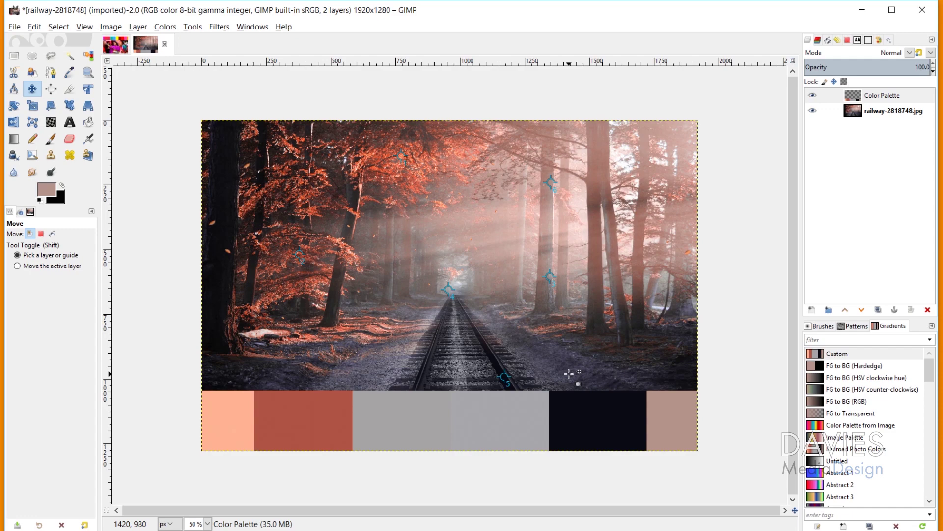
{"action": "left_click", "coordinate": [116, 48]}
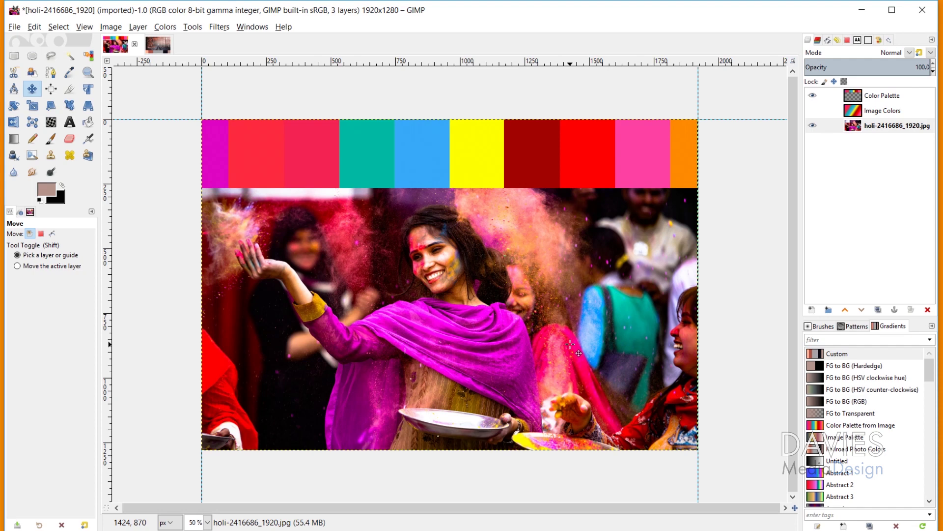
{"action": "left_click", "coordinate": [19, 30]}
{"action": "mouse_move", "coordinate": [47, 103]}
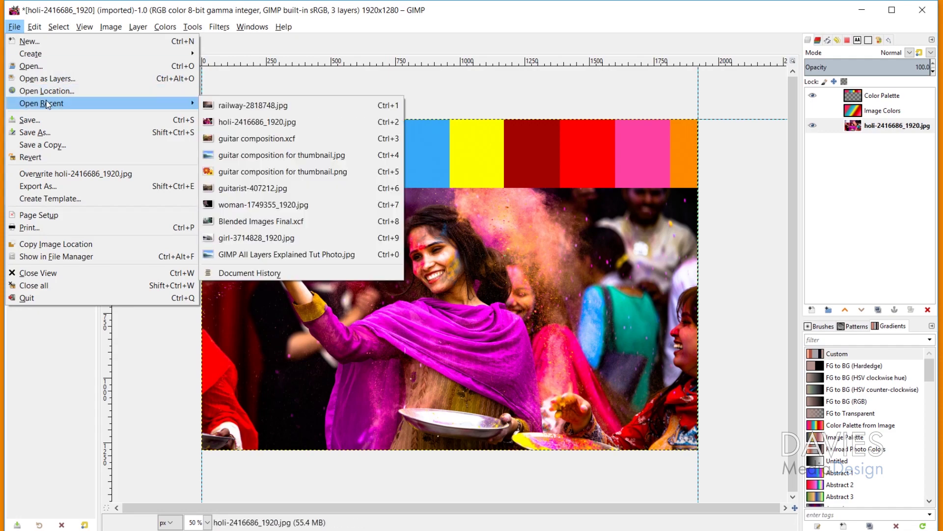
{"action": "left_click", "coordinate": [265, 123]}
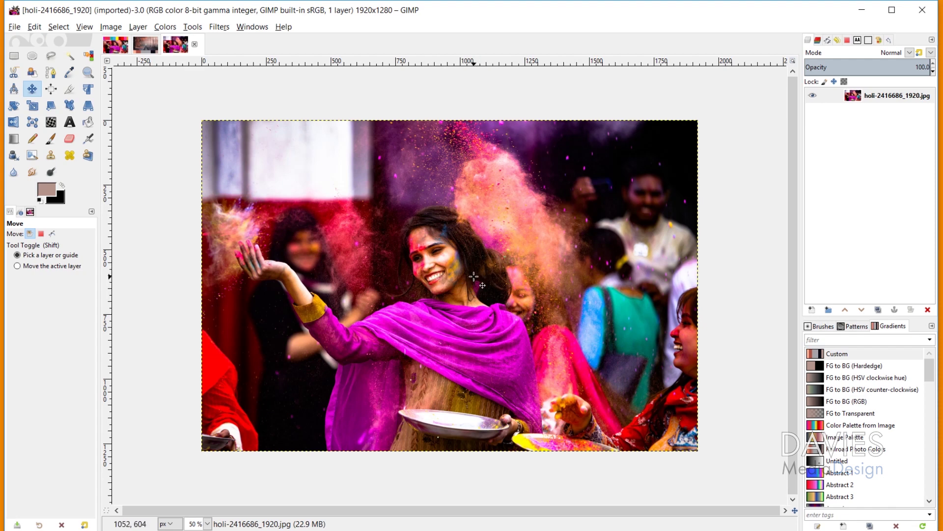
Open the Palettes dialog and look through the list of available palettes
{"action": "left_click", "coordinate": [253, 29]}
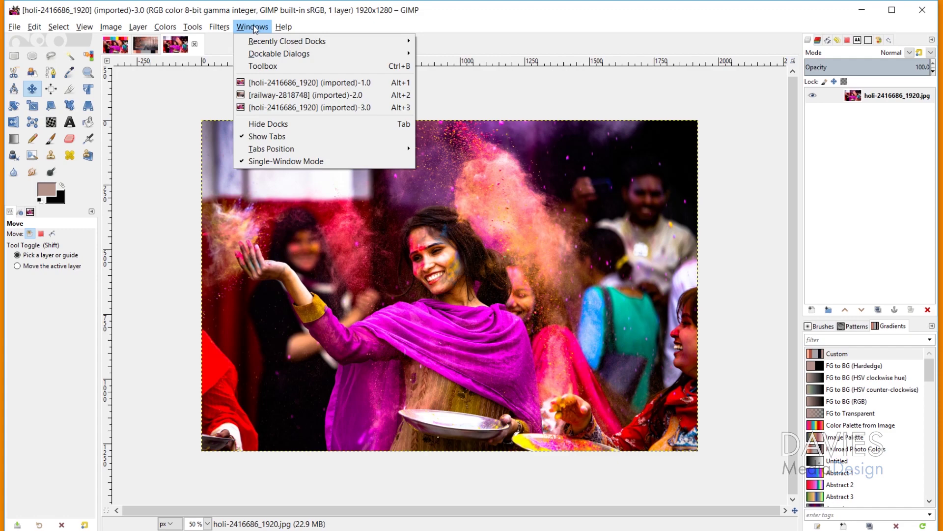
{"action": "mouse_move", "coordinate": [274, 55]}
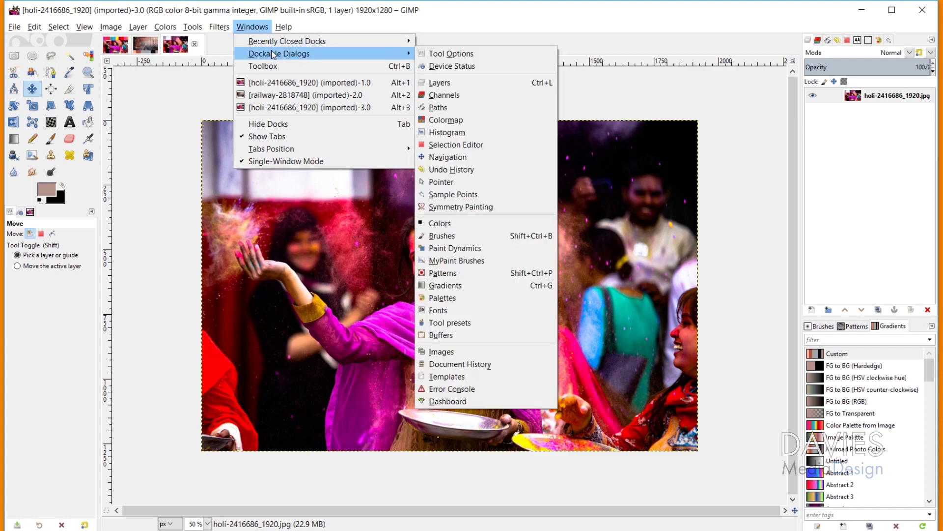
{"action": "left_click", "coordinate": [469, 298]}
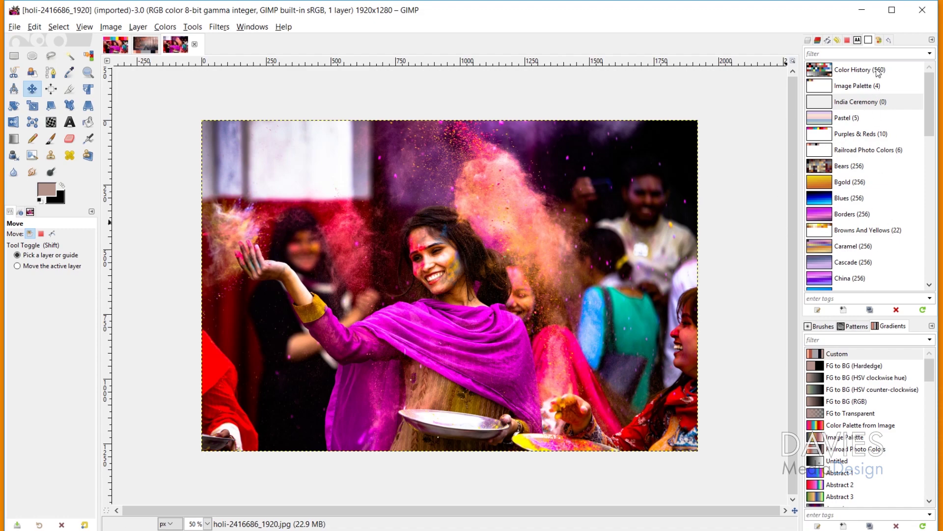
{"action": "scroll", "coordinate": [858, 124], "scroll_direction": "down", "scroll_amount": 3}
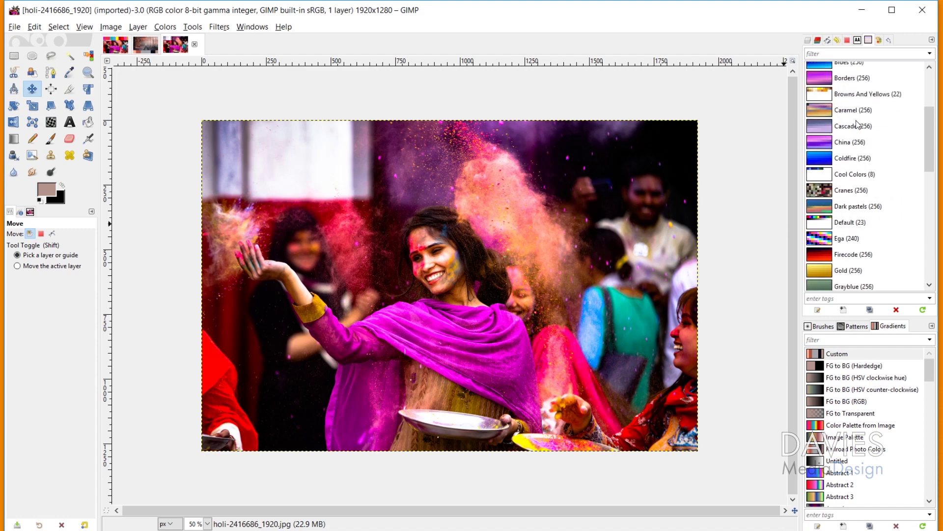
{"action": "scroll", "coordinate": [858, 124], "scroll_direction": "down", "scroll_amount": 8}
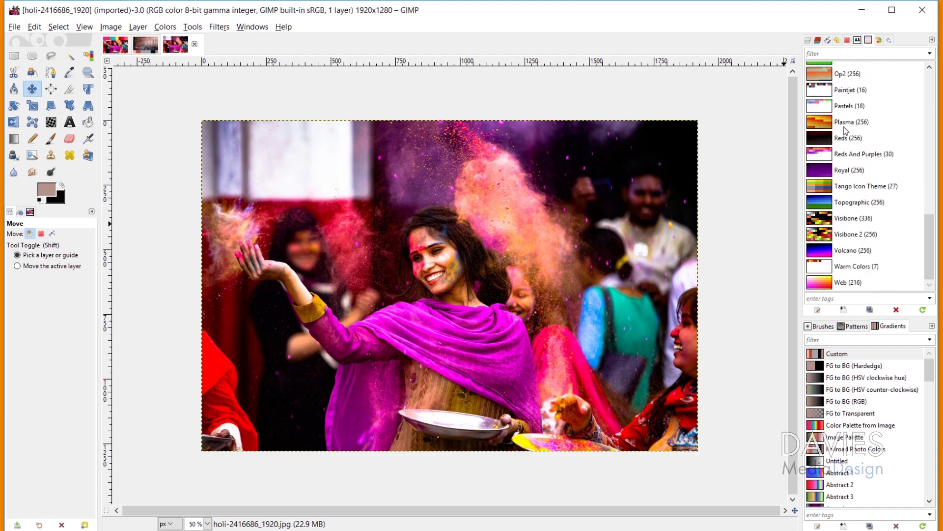
{"action": "scroll", "coordinate": [845, 130], "scroll_direction": "up", "scroll_amount": 10}
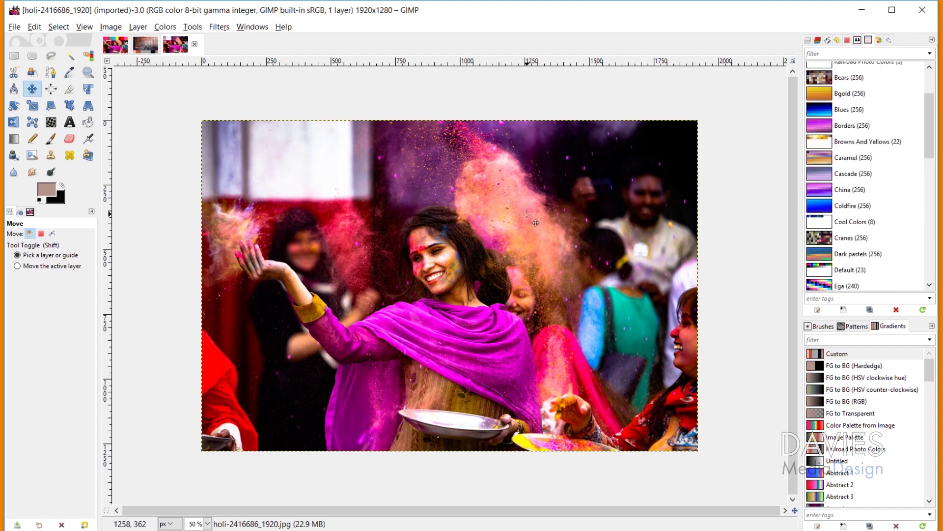
{"action": "scroll", "coordinate": [863, 160], "scroll_direction": "up", "scroll_amount": 3}
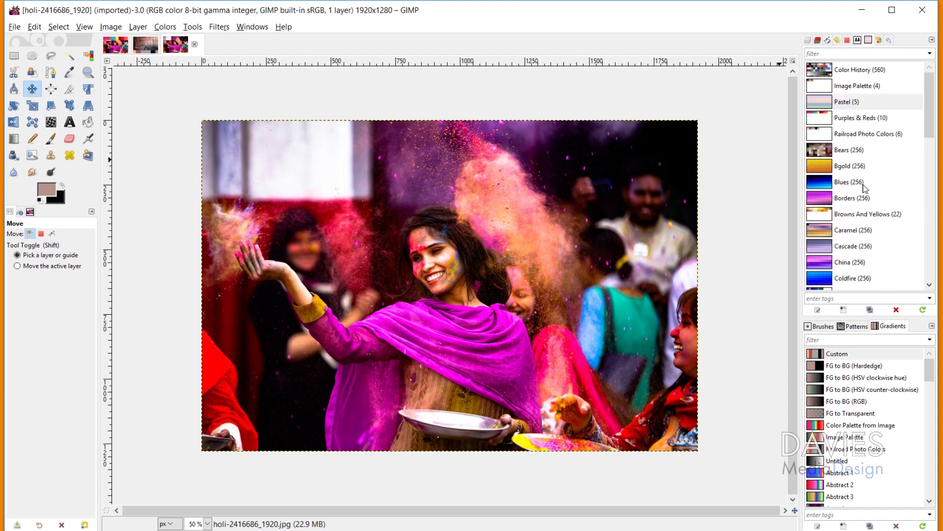
Create a new palette named Indian Color Ceremony
{"action": "left_click", "coordinate": [843, 310]}
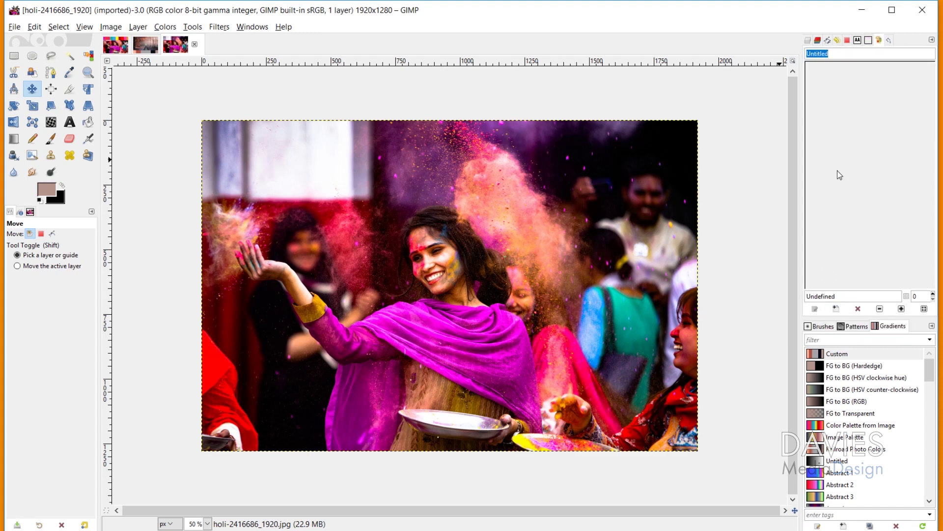
{"action": "type", "text": "Indian CCe"}
{"action": "type", "text": "remony"}
{"action": "key", "text": "Left"}
{"action": "key", "text": "Left"}
{"action": "key", "text": "Left"}
{"action": "key", "text": "Left"}
{"action": "key", "text": "Left"}
{"action": "key", "text": "Left"}
{"action": "key", "text": "Left"}
{"action": "key", "text": "Left"}
{"action": "type", "text": "Color"}
{"action": "left_click", "coordinate": [836, 309]}
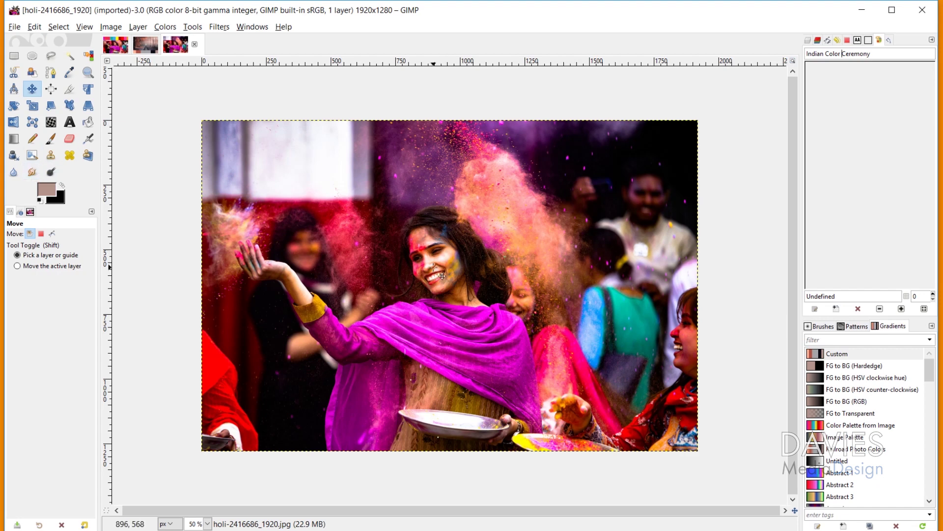
{"action": "key", "text": "Tab"}
Sample the bright purple (ff10ff) of the woman's shawl as the foreground color with the Color Picker
{"action": "left_click", "coordinate": [70, 73]}
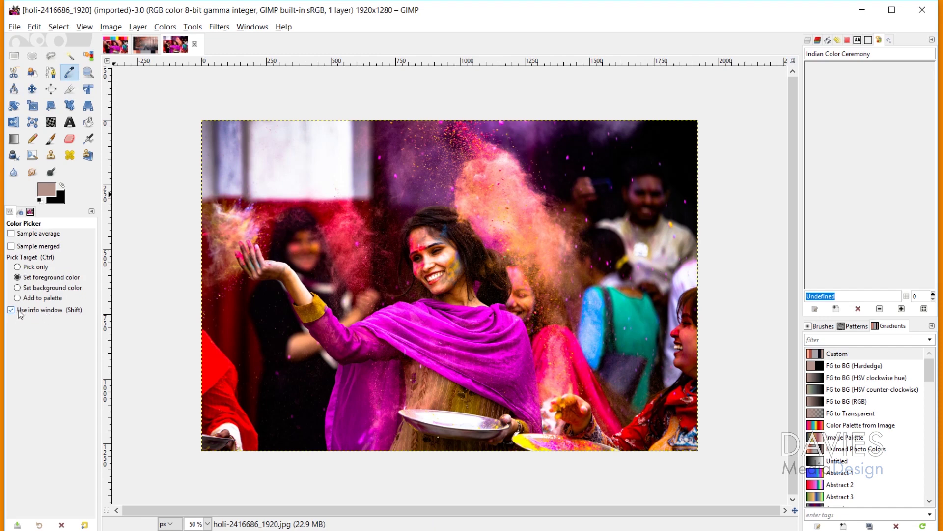
{"action": "left_click", "coordinate": [371, 230]}
{"action": "left_click_drag", "start_coordinate": [372, 231], "coordinate": [418, 314]}
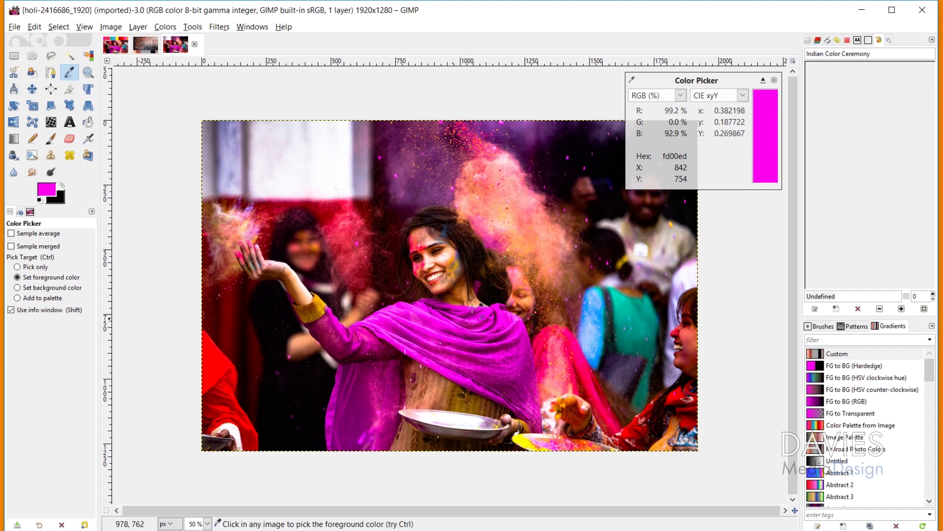
{"action": "left_click_drag", "start_coordinate": [439, 349], "coordinate": [420, 313]}
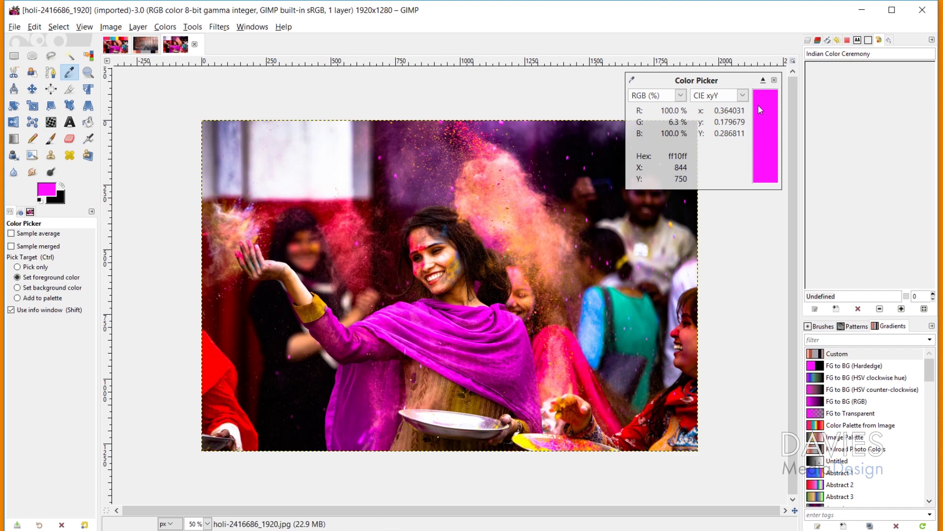
Check the color models offered for the picked color, keep RGB (%), and examine its hex code
{"action": "left_click", "coordinate": [681, 95]}
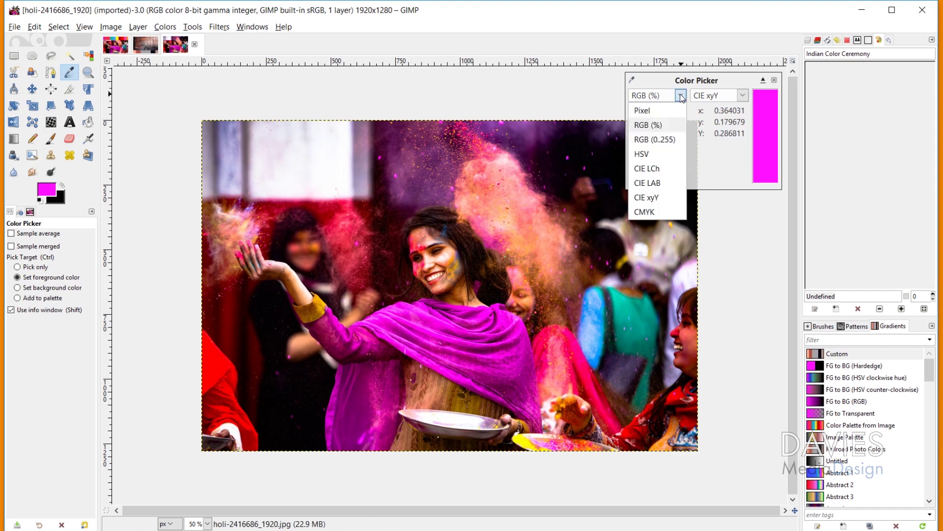
{"action": "left_click", "coordinate": [650, 130]}
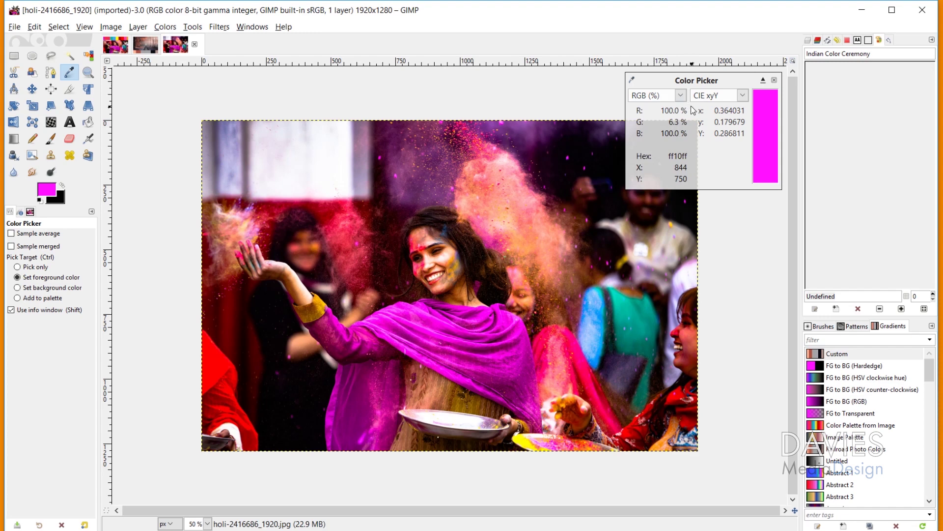
{"action": "left_click_drag", "start_coordinate": [670, 156], "coordinate": [692, 157]}
Add the sampled foreground color to the palette and name the entry Bright Purple
{"action": "left_click", "coordinate": [836, 309]}
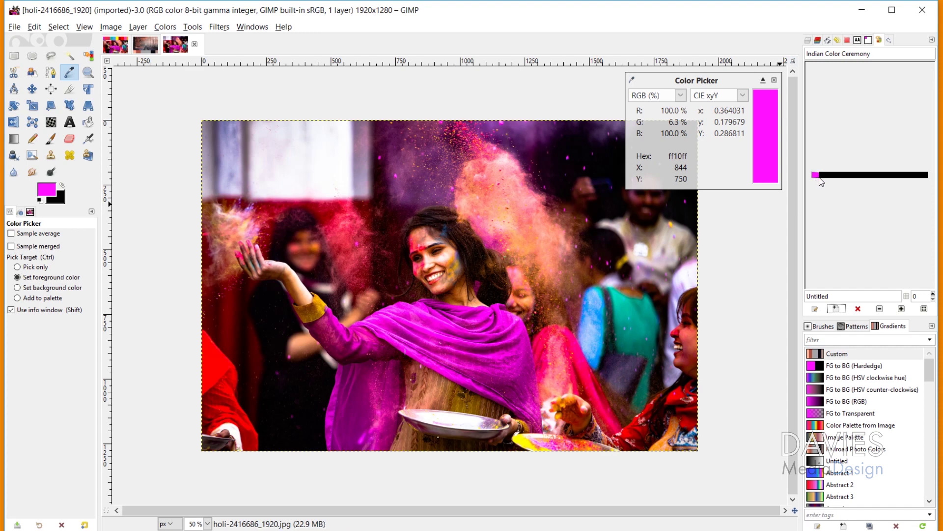
{"action": "double_click", "coordinate": [859, 295]}
{"action": "type", "text": "Bright Purple"}
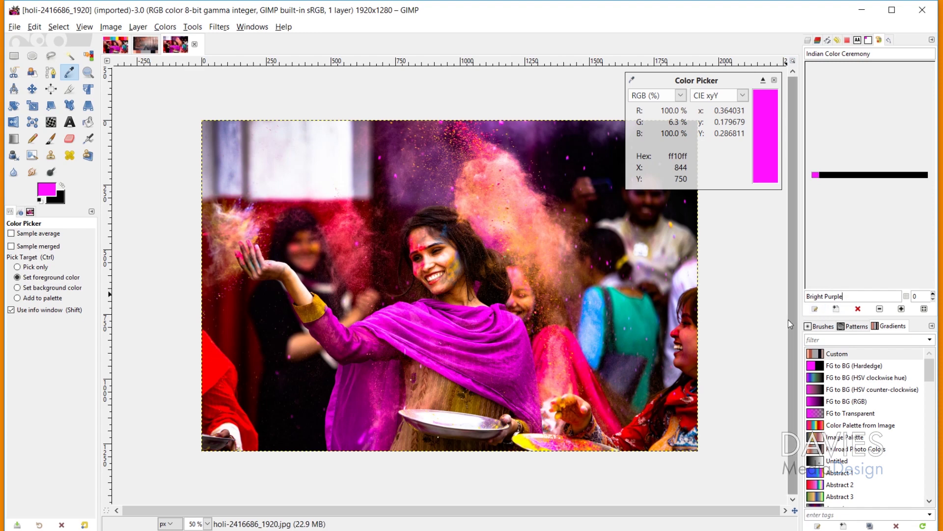
Sample the hot pink (ff0066) of the clothing beside the purple shawl and add it to the palette
{"action": "left_click", "coordinate": [542, 347]}
{"action": "left_click_drag", "start_coordinate": [542, 347], "coordinate": [582, 367]}
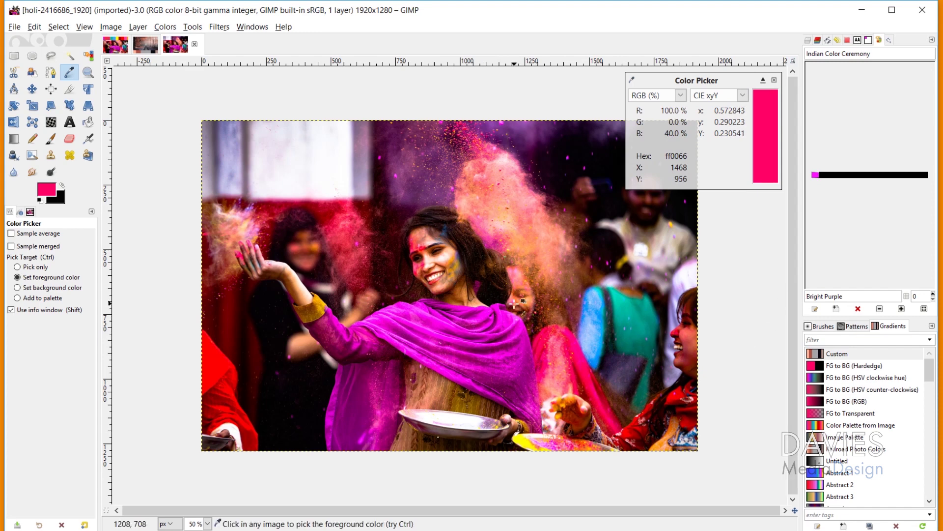
{"action": "left_click", "coordinate": [837, 309]}
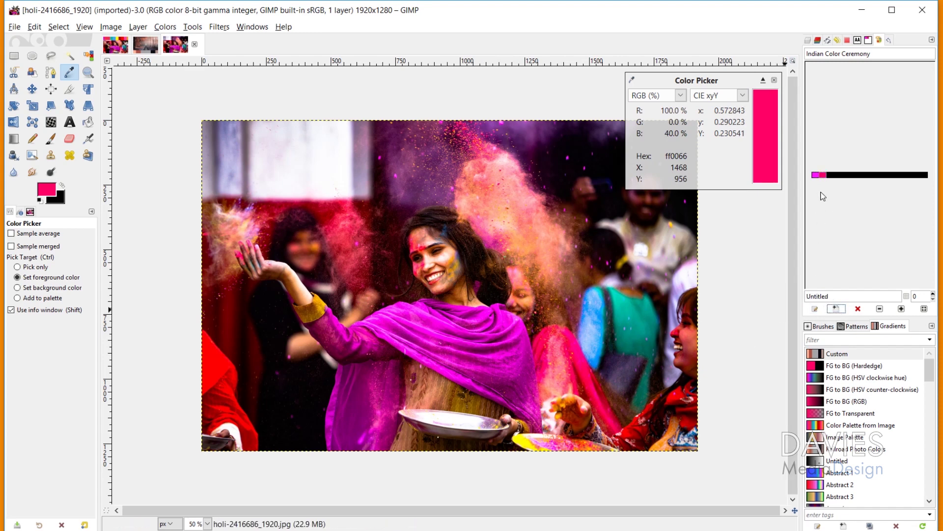
Sample the teal (03bfa7) and blue (2d97ef) of the background woman's outfit and add both colors to the palette
{"action": "left_click", "coordinate": [578, 340]}
{"action": "left_click_drag", "start_coordinate": [628, 314], "coordinate": [626, 309]}
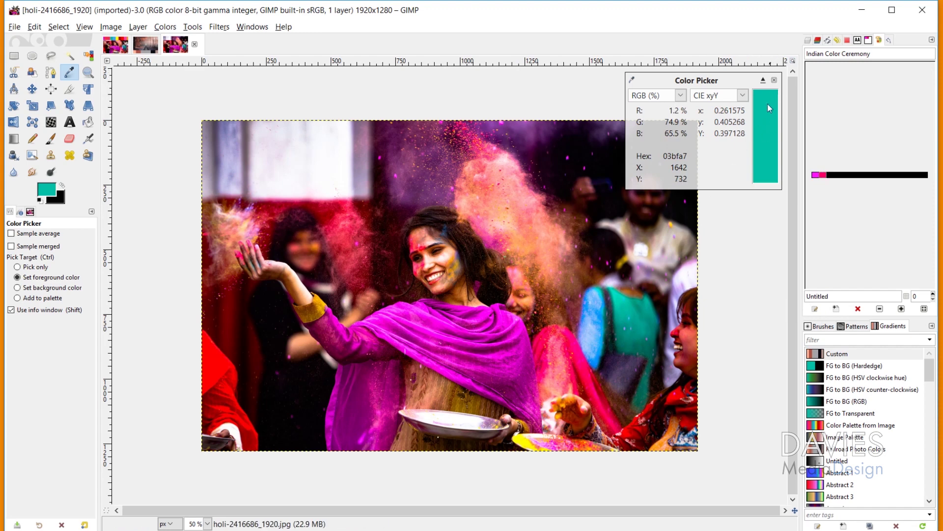
{"action": "left_click", "coordinate": [836, 308]}
{"action": "left_click_drag", "start_coordinate": [610, 327], "coordinate": [596, 323]}
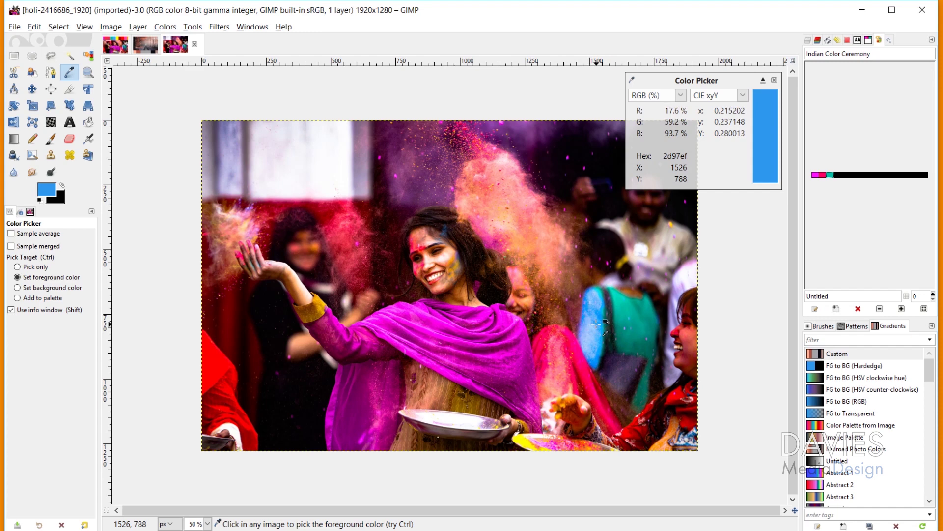
{"action": "left_click", "coordinate": [830, 310]}
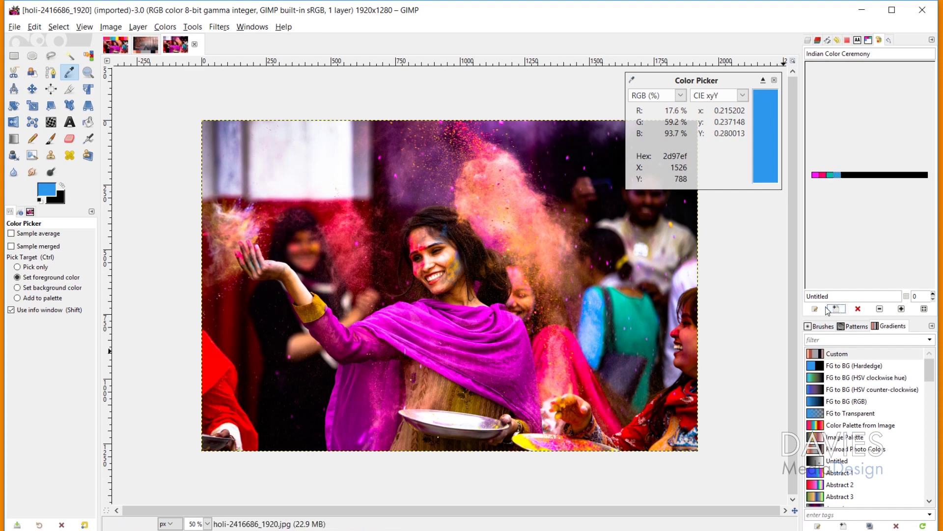
Add two reds from the powder cloud, including f51f55, and the bright red (fe0000) of the cloth to the palette
{"action": "left_click_drag", "start_coordinate": [638, 253], "coordinate": [340, 230]}
{"action": "left_click", "coordinate": [841, 310]}
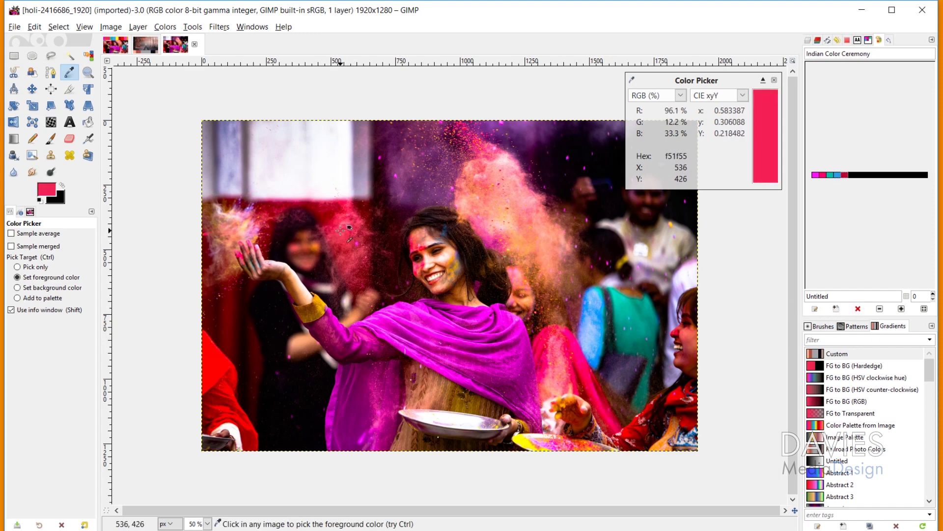
{"action": "left_click", "coordinate": [837, 310]}
{"action": "left_click", "coordinate": [218, 364]}
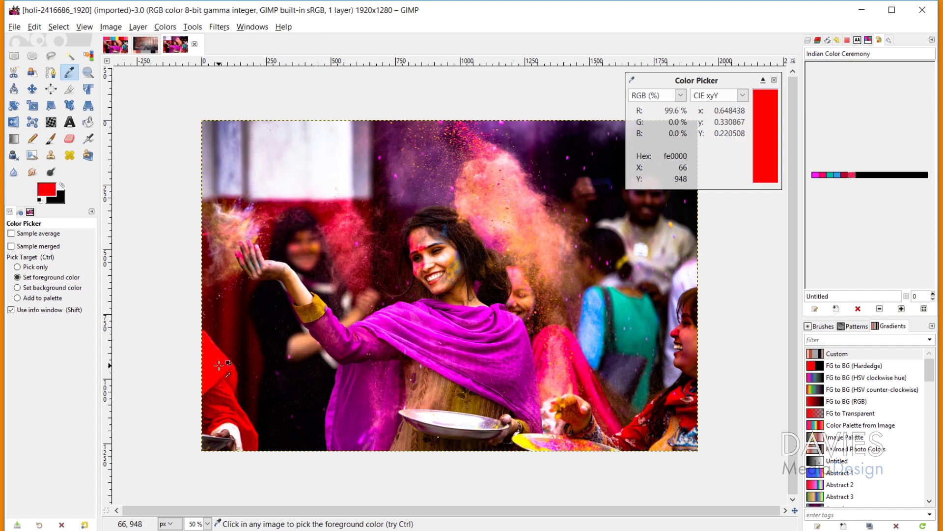
{"action": "left_click", "coordinate": [837, 309]}
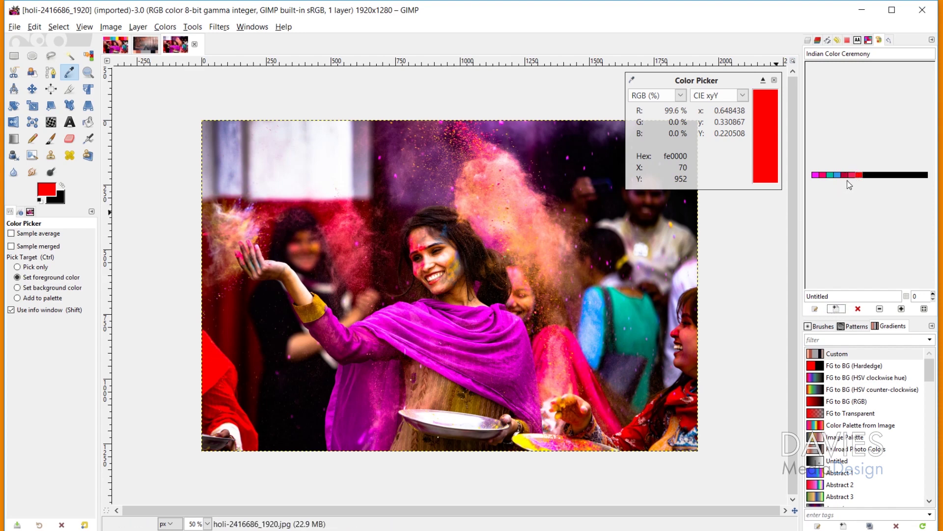
Add the golden orange (f8c21a) of the powder cloud and the yellow (fffb02) of the powder plate to the palette
{"action": "left_click", "coordinate": [501, 211]}
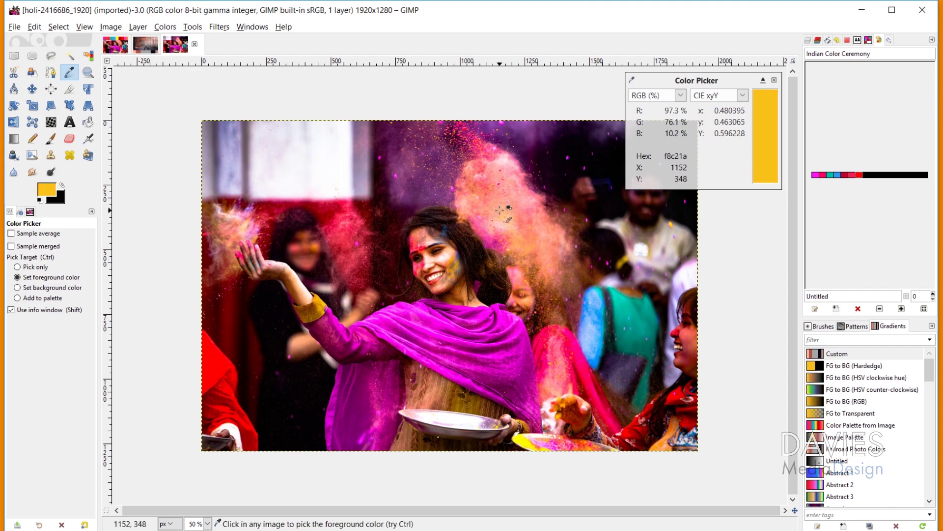
{"action": "left_click", "coordinate": [836, 309]}
{"action": "left_click_drag", "start_coordinate": [570, 375], "coordinate": [529, 445]}
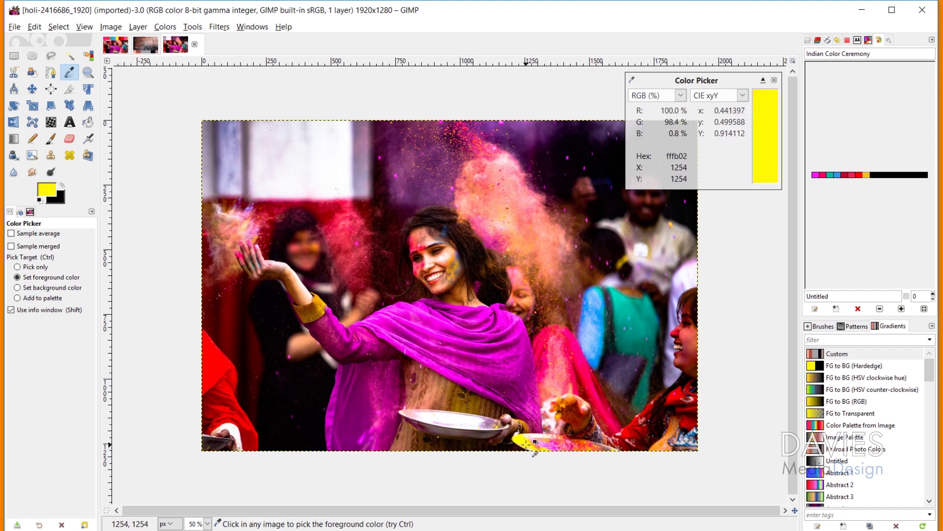
{"action": "left_click", "coordinate": [835, 309]}
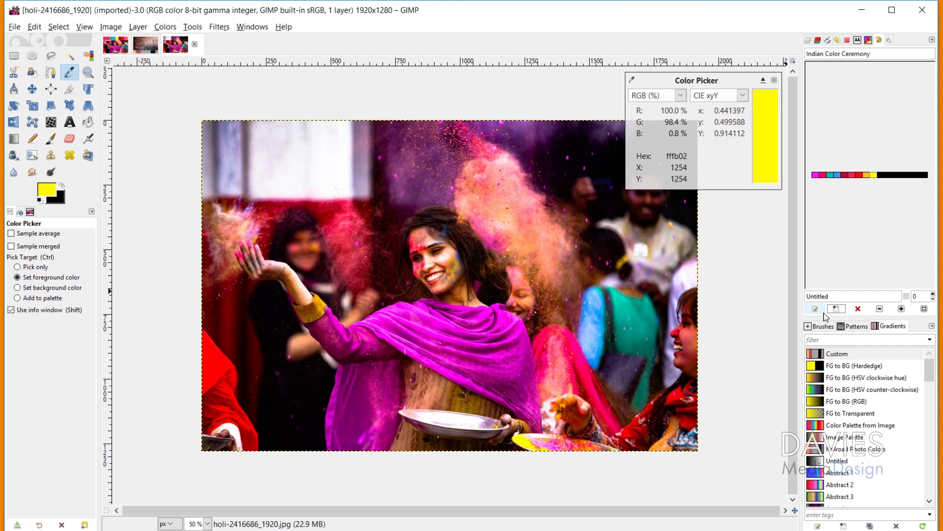
Sample the near-black (060407) of the background woman's dark clothing, add it to the palette, and make the palette's blue the foreground color
{"action": "left_click_drag", "start_coordinate": [315, 374], "coordinate": [272, 316]}
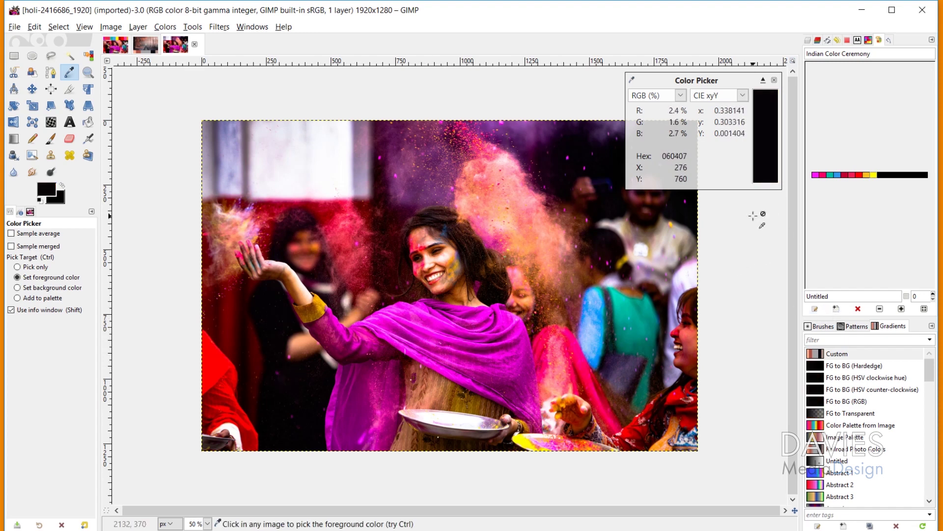
{"action": "left_click", "coordinate": [835, 309]}
{"action": "left_click", "coordinate": [838, 175]}
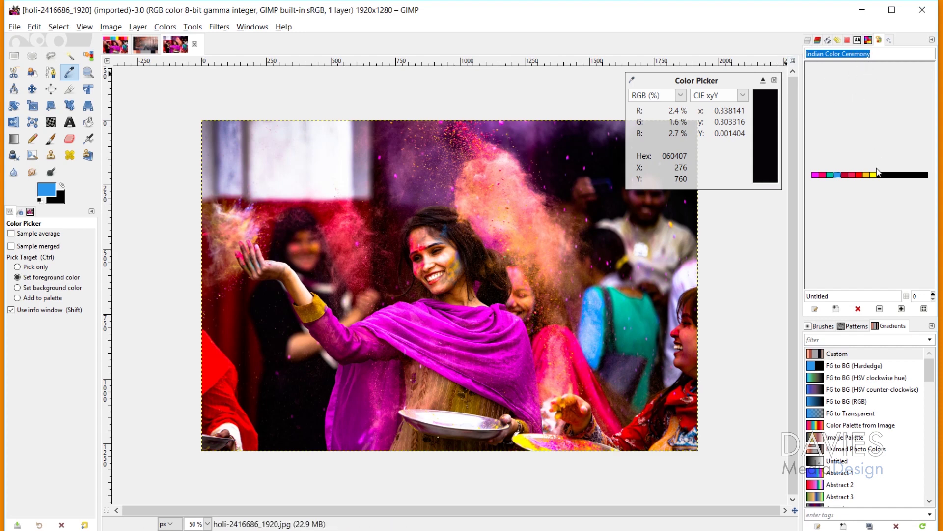
Convert the Indian Color Ceremony palette to a gradient from the list of palettes
{"action": "left_click", "coordinate": [868, 41]}
{"action": "left_click", "coordinate": [880, 105]}
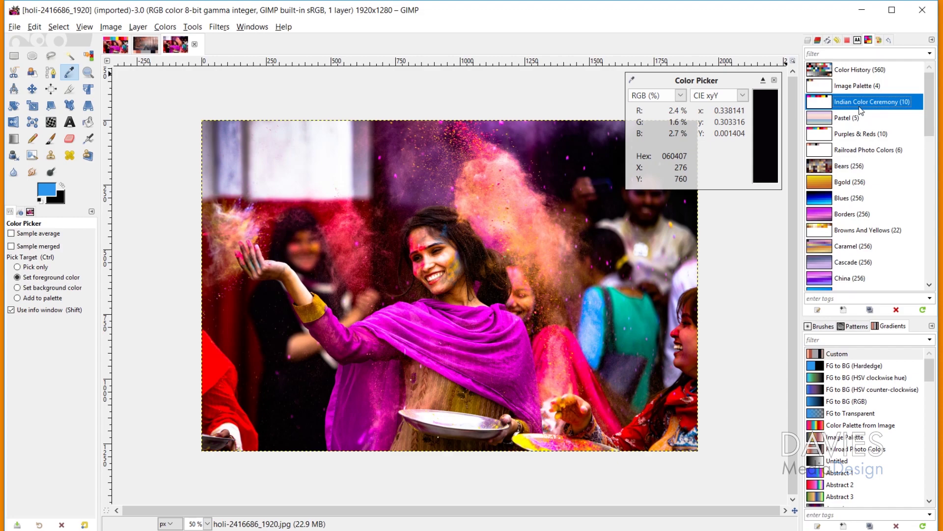
{"action": "right_click", "coordinate": [863, 104]}
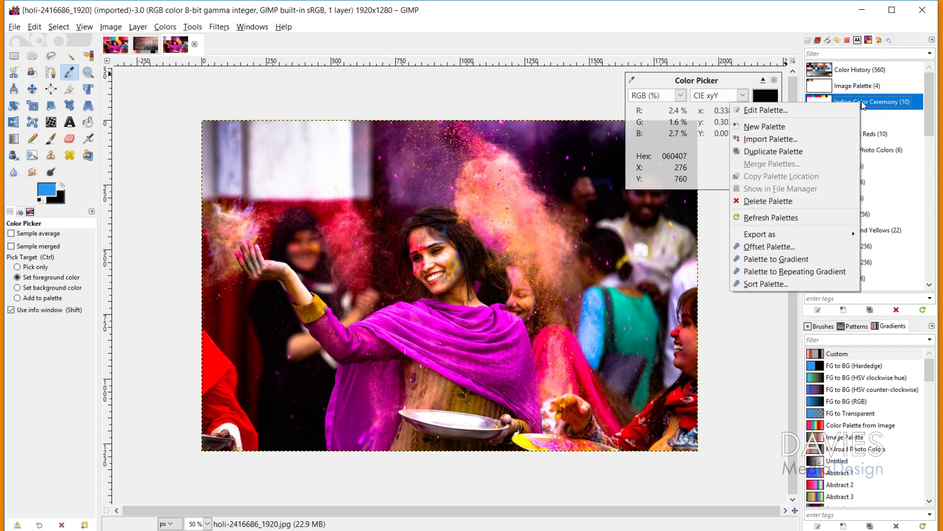
{"action": "left_click", "coordinate": [798, 261]}
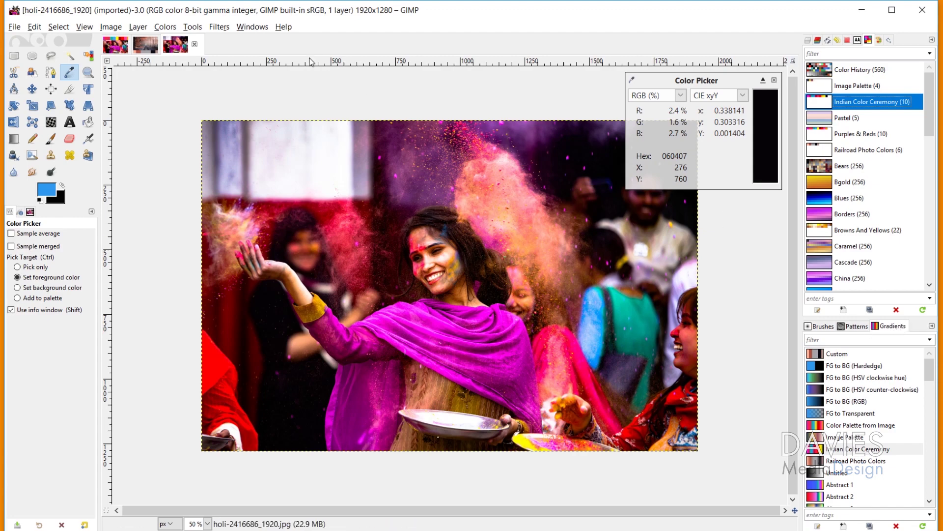
Bring up the Gradients dockable dialog to view the available gradients
{"action": "left_click", "coordinate": [255, 29]}
{"action": "mouse_move", "coordinate": [277, 56]}
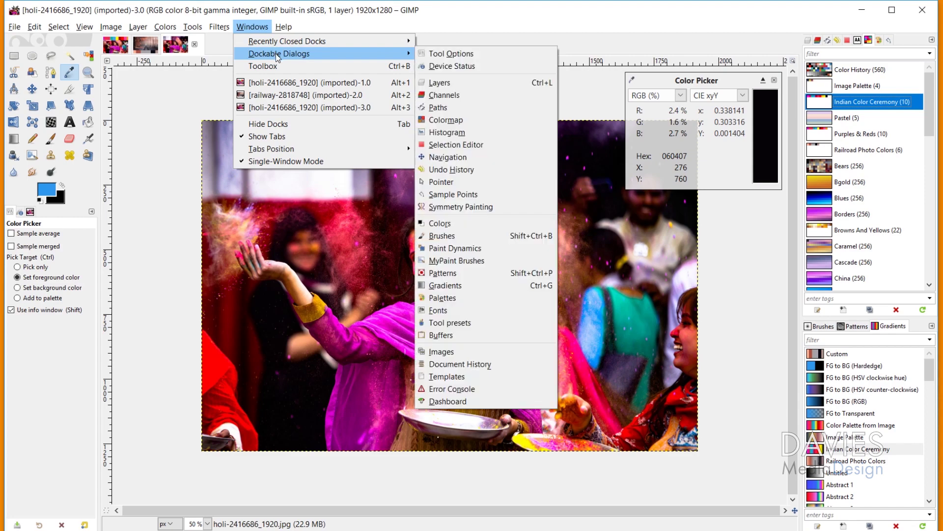
{"action": "left_click", "coordinate": [442, 273]}
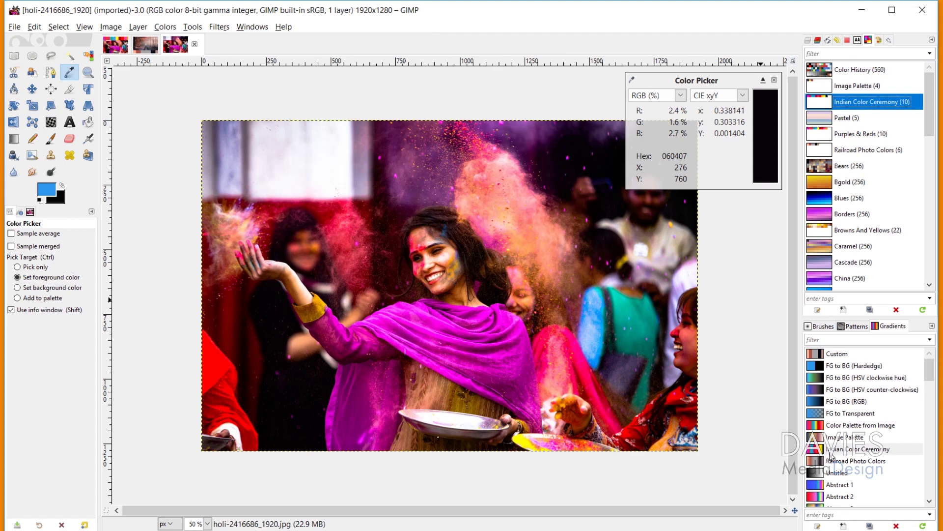
Activate the Gradient tool and look through its gradient list, keeping the Indian Color Ceremony gradient with a linear shape
{"action": "left_click", "coordinate": [15, 139]}
{"action": "left_click", "coordinate": [16, 273]}
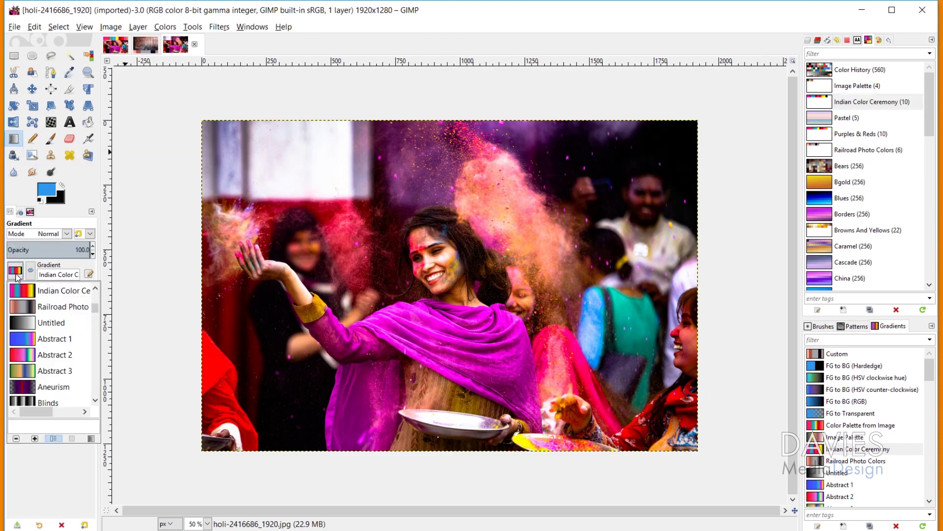
{"action": "scroll", "coordinate": [55, 309], "scroll_direction": "up", "scroll_amount": 2}
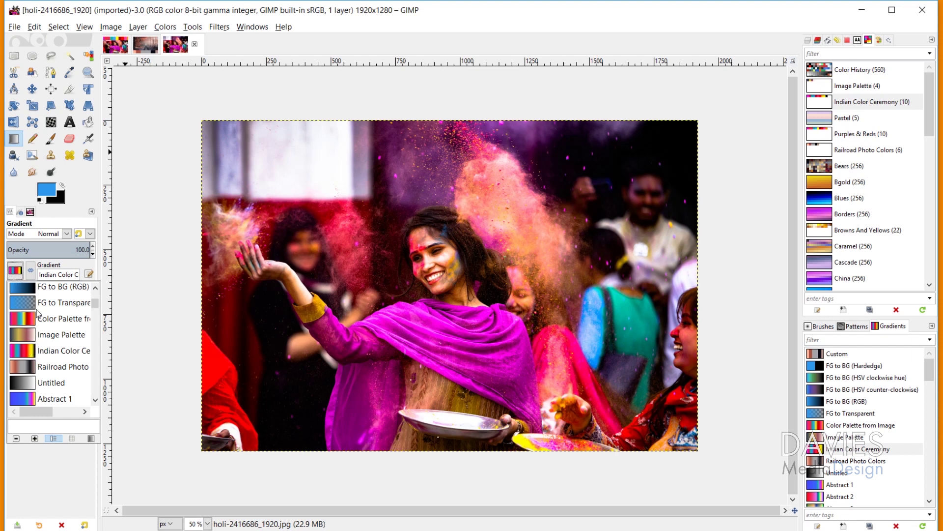
{"action": "scroll", "coordinate": [54, 342], "scroll_direction": "up", "scroll_amount": 2}
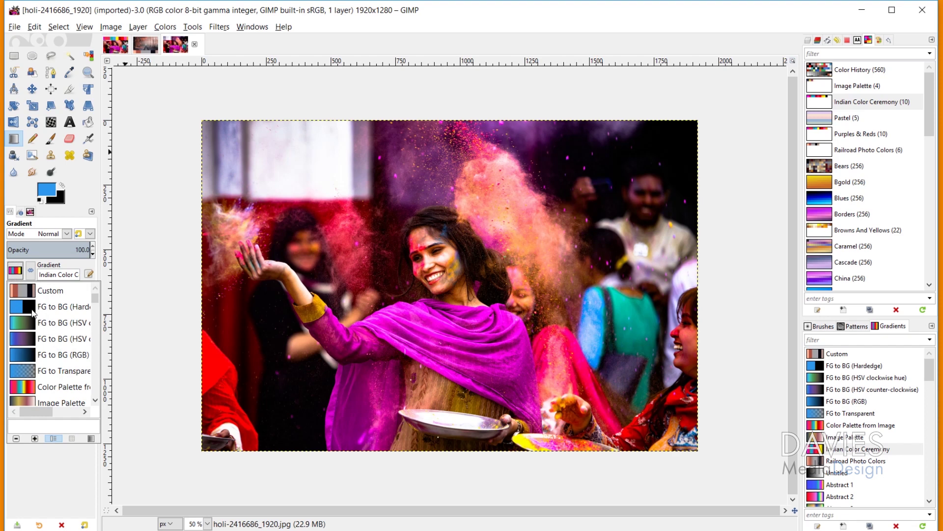
{"action": "scroll", "coordinate": [27, 312], "scroll_direction": "down", "scroll_amount": 1}
{"action": "scroll", "coordinate": [29, 308], "scroll_direction": "down", "scroll_amount": 3}
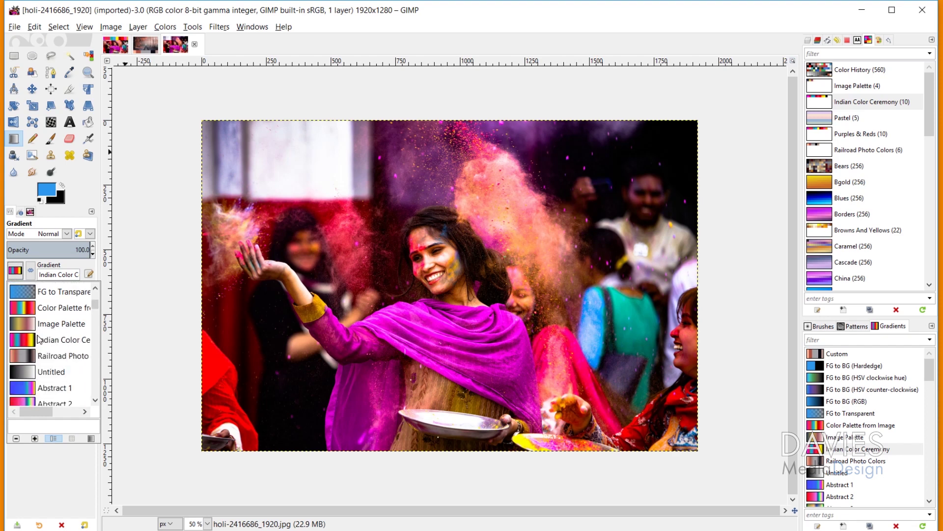
{"action": "left_click", "coordinate": [19, 269]}
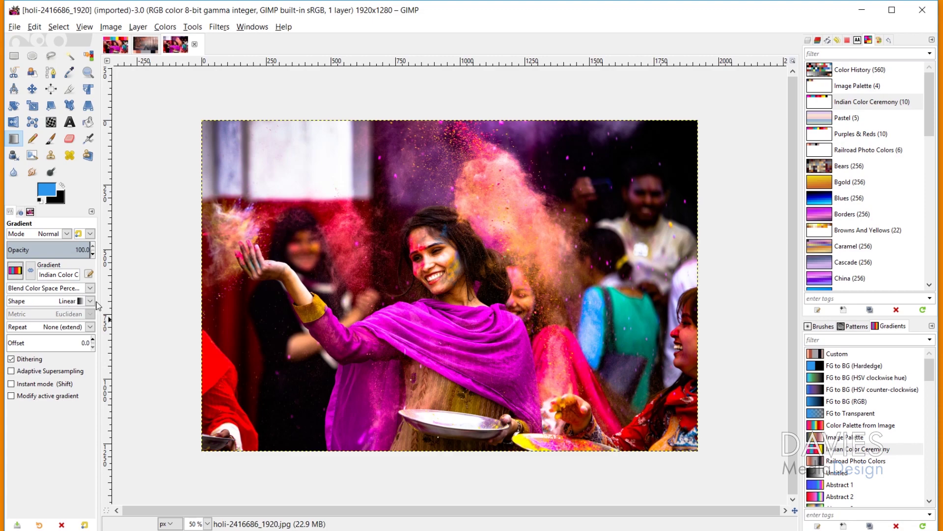
Add a transparent layer named Gradient and fill it with the gradient diagonally from the image's upper-left to its lower-right corner
{"action": "left_click", "coordinate": [809, 40]}
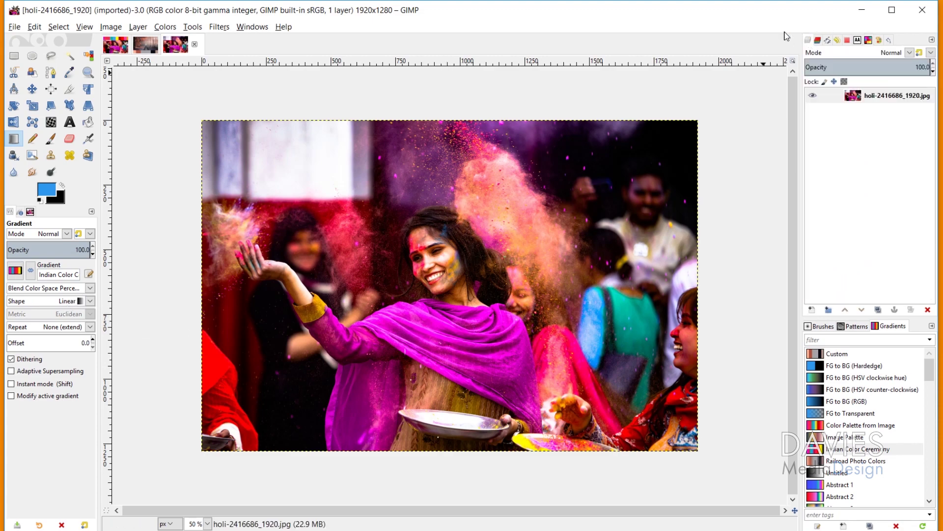
{"action": "left_click", "coordinate": [812, 310]}
{"action": "type", "text": "Gradient"}
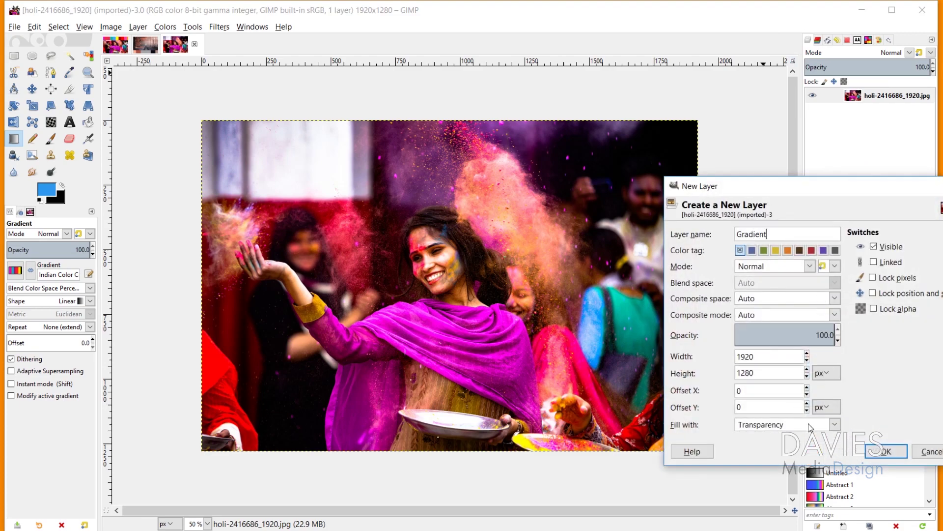
{"action": "left_click", "coordinate": [887, 450]}
{"action": "left_click_drag", "start_coordinate": [212, 126], "coordinate": [694, 447]}
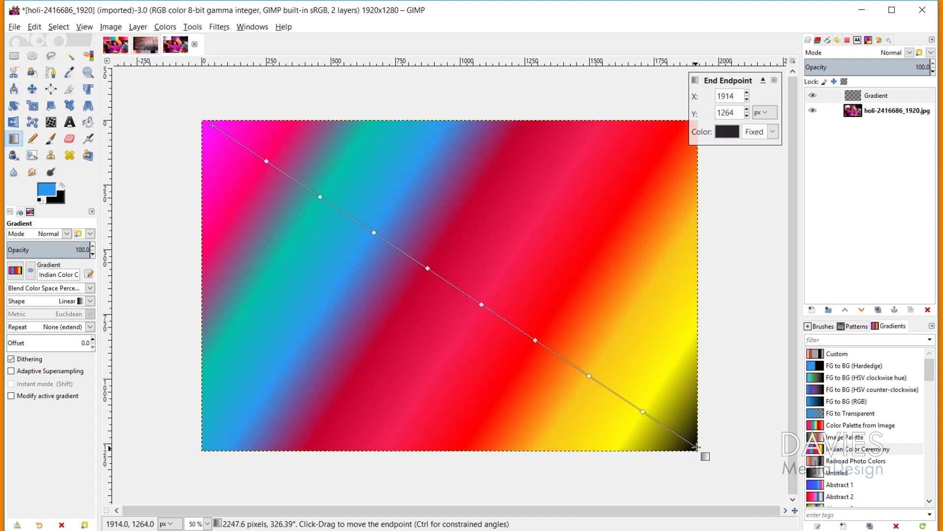
{"action": "key", "text": "Return"}
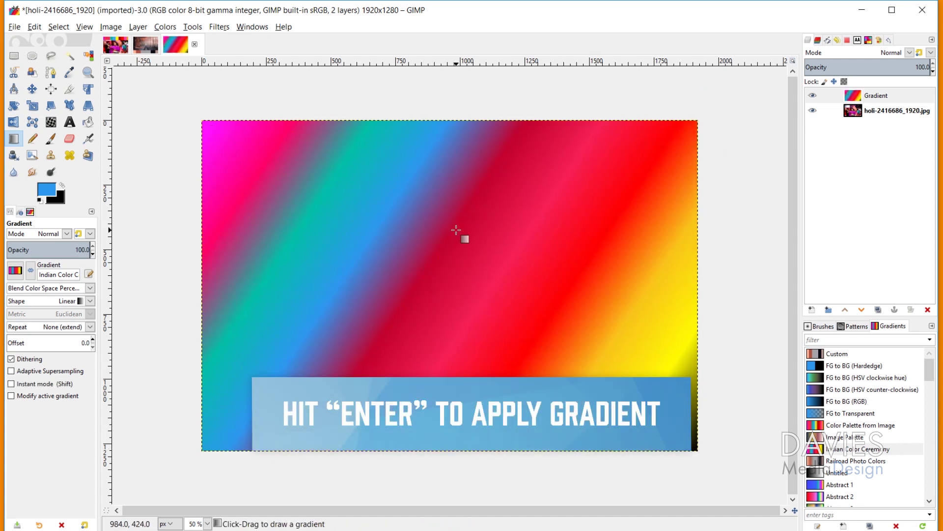
Try the Darken only, Soft light and Hard light blend modes on the Gradient layer
{"action": "left_click", "coordinate": [910, 52]}
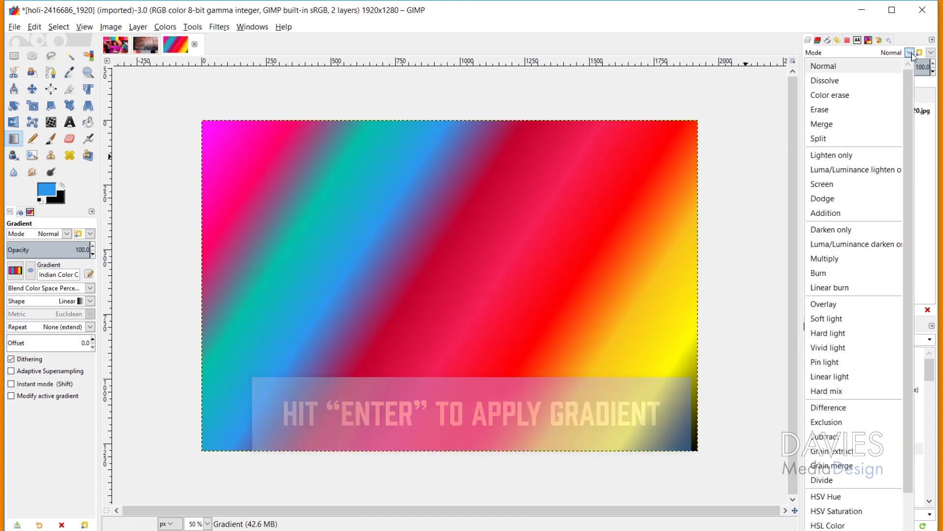
{"action": "left_click", "coordinate": [863, 230]}
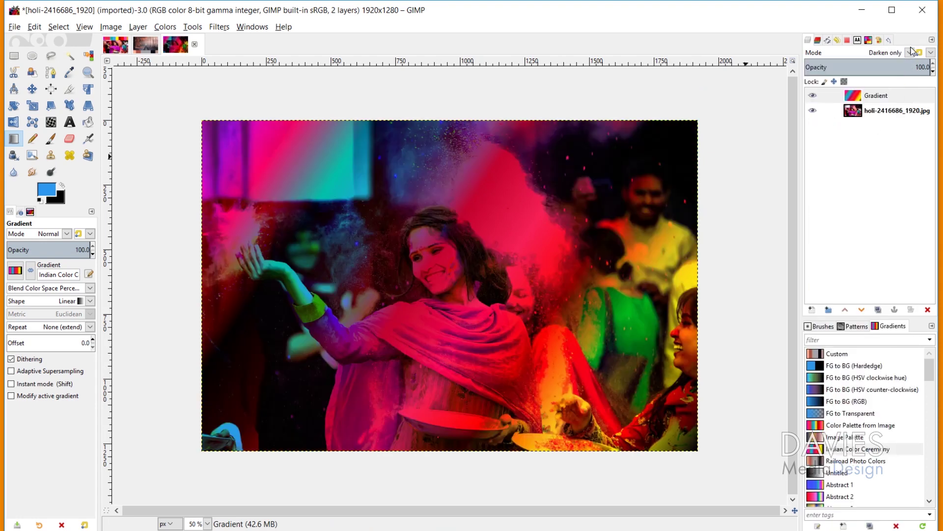
{"action": "left_click", "coordinate": [911, 52]}
{"action": "left_click", "coordinate": [861, 322]}
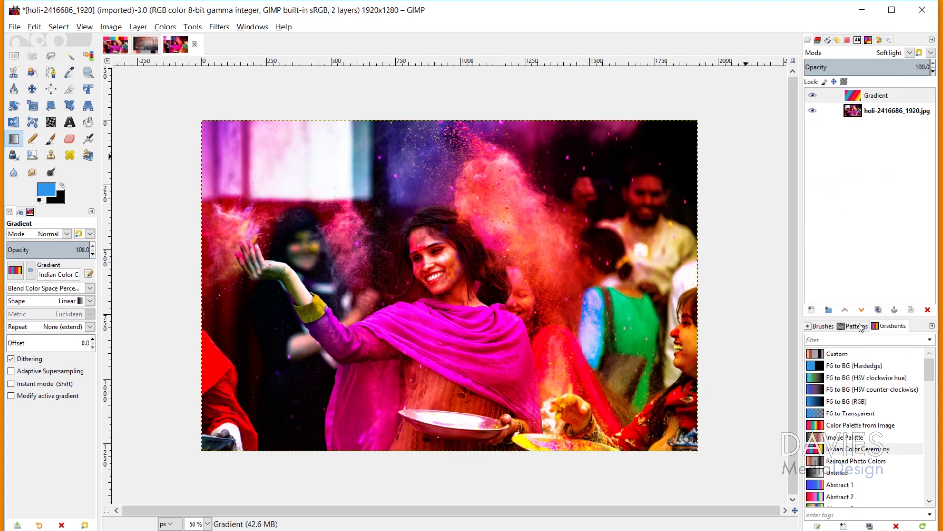
{"action": "left_click", "coordinate": [905, 53]}
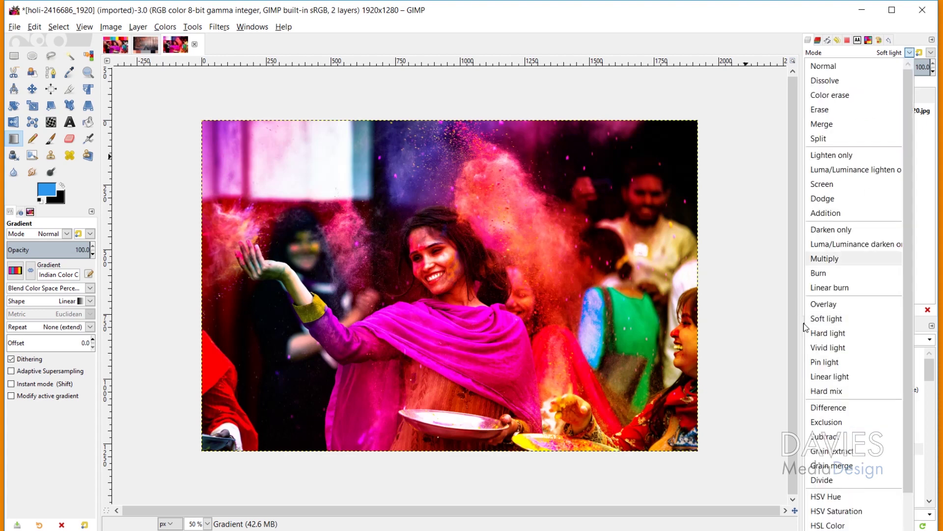
{"action": "left_click", "coordinate": [836, 333]}
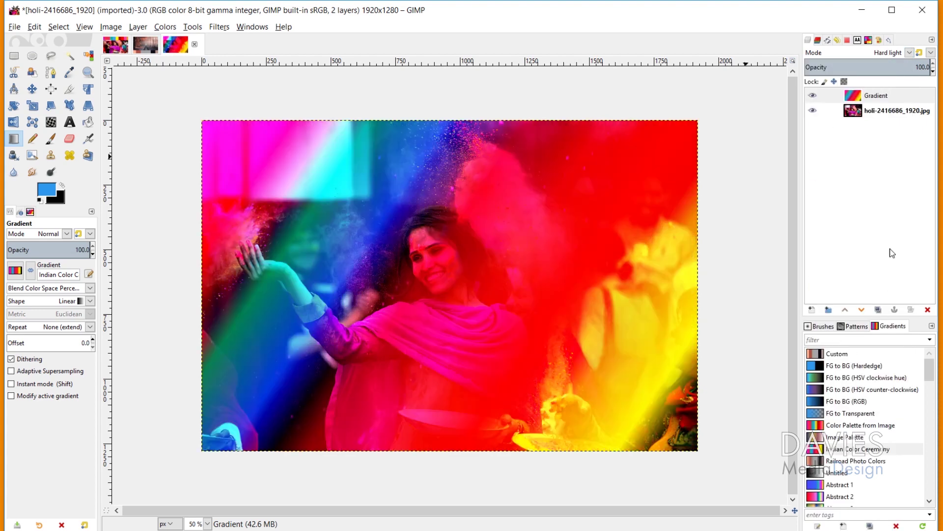
Set the Gradient layer's blend mode to Difference and hide the layer
{"action": "left_click", "coordinate": [909, 52]}
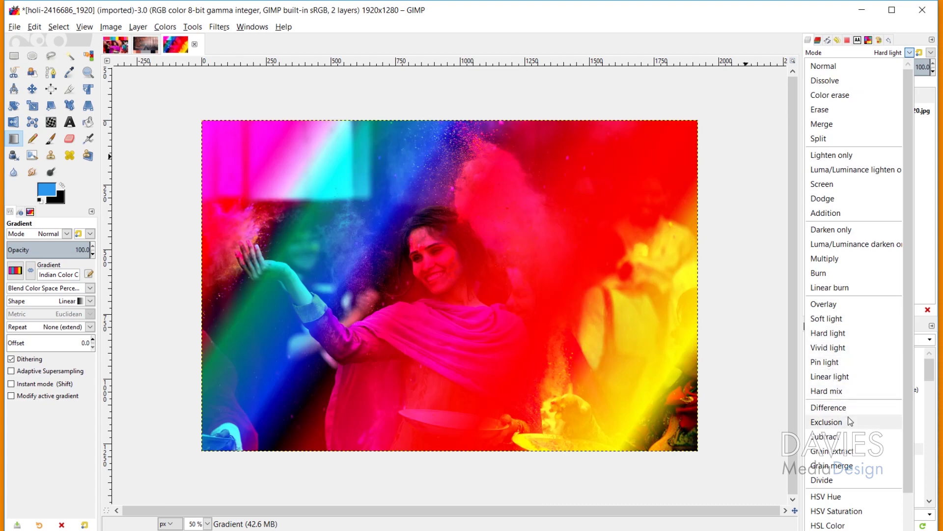
{"action": "left_click", "coordinate": [836, 407]}
{"action": "left_click", "coordinate": [812, 97]}
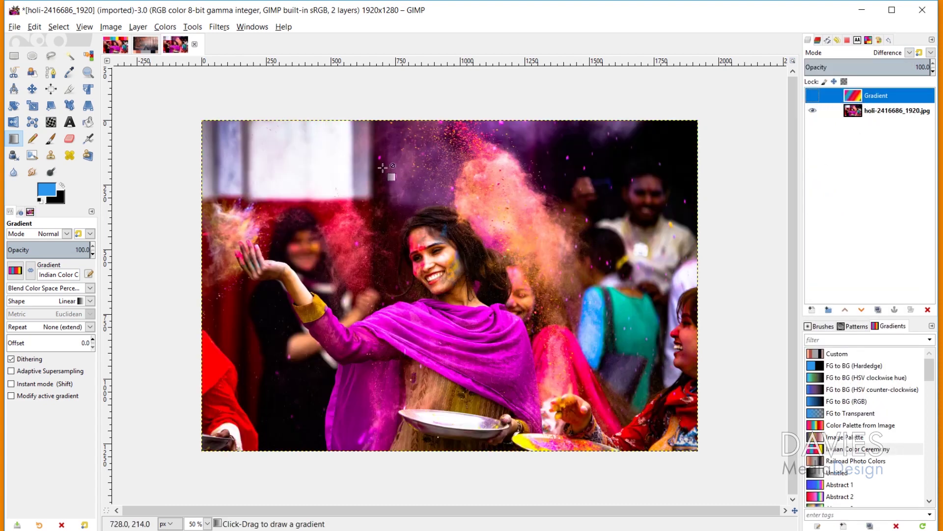
Check the color strip in the first open image, and add a transparent layer named Color Palette to the third image
{"action": "left_click", "coordinate": [117, 45]}
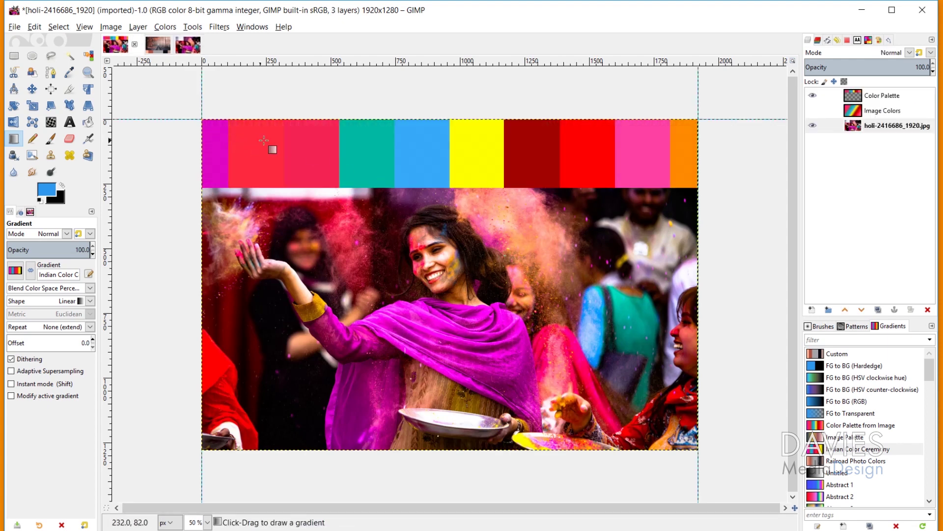
{"action": "left_click", "coordinate": [188, 44]}
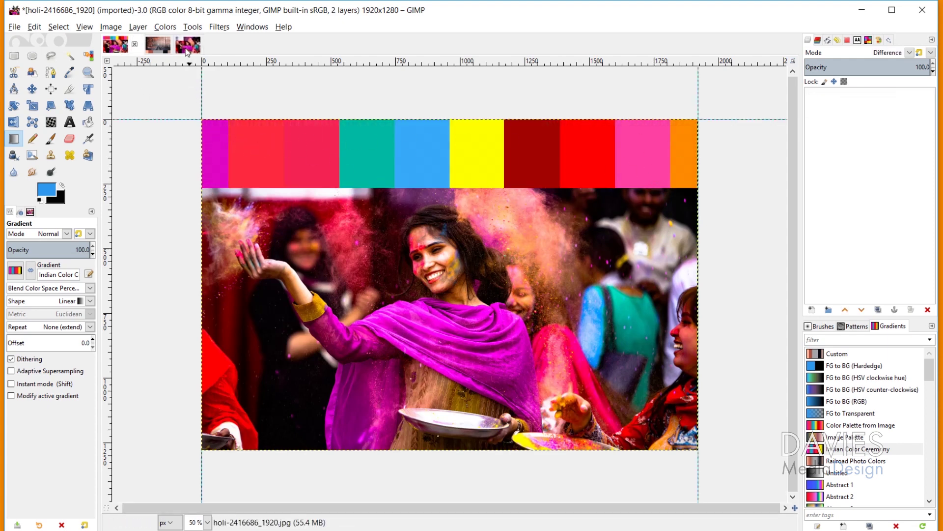
{"action": "left_click", "coordinate": [813, 310]}
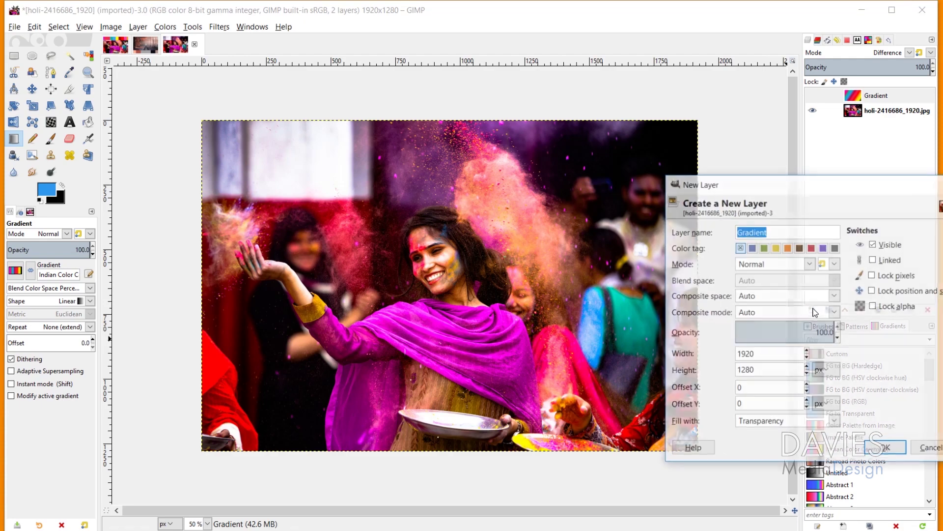
{"action": "type", "text": "Color"}
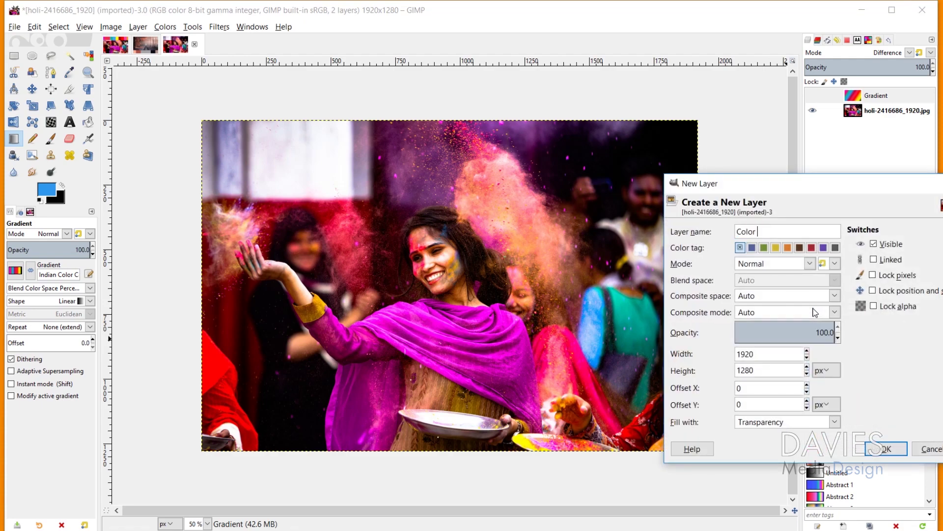
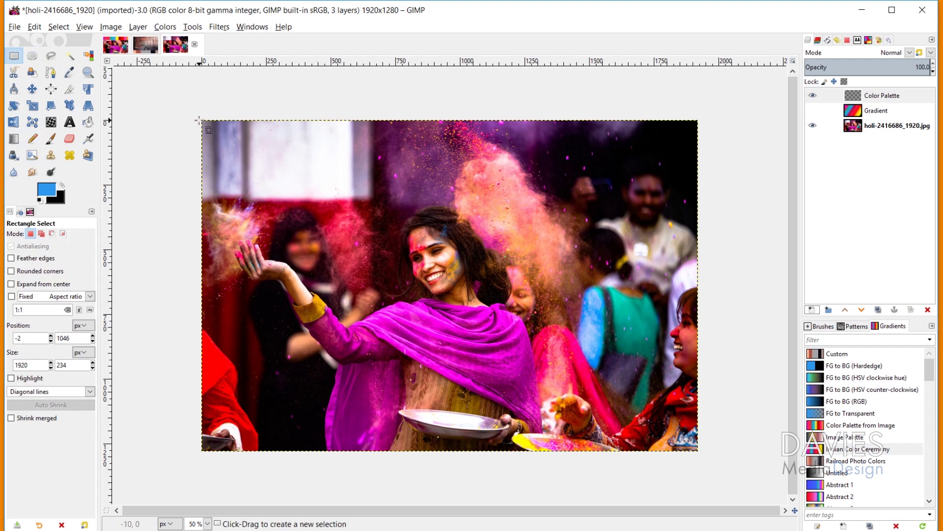
Select a rectangular strip about 1922 × 222 px across the photo's top edge and add a vertical guide at 0 percent
{"action": "left_click_drag", "start_coordinate": [201, 118], "coordinate": [701, 176]}
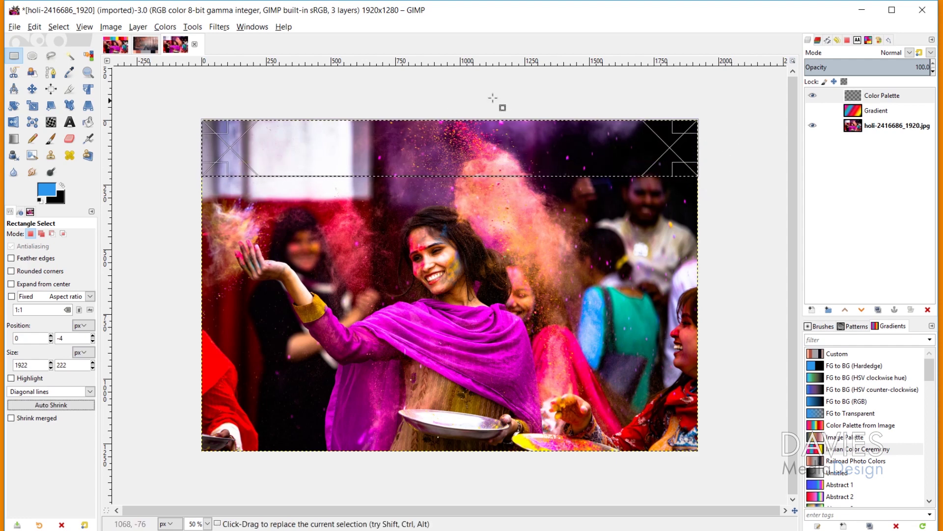
{"action": "left_click", "coordinate": [109, 28]}
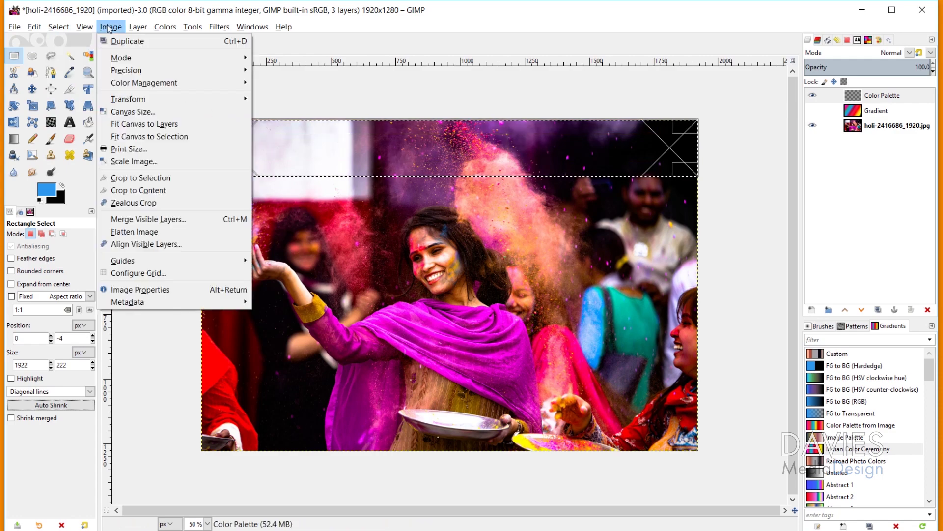
{"action": "mouse_move", "coordinate": [166, 260]}
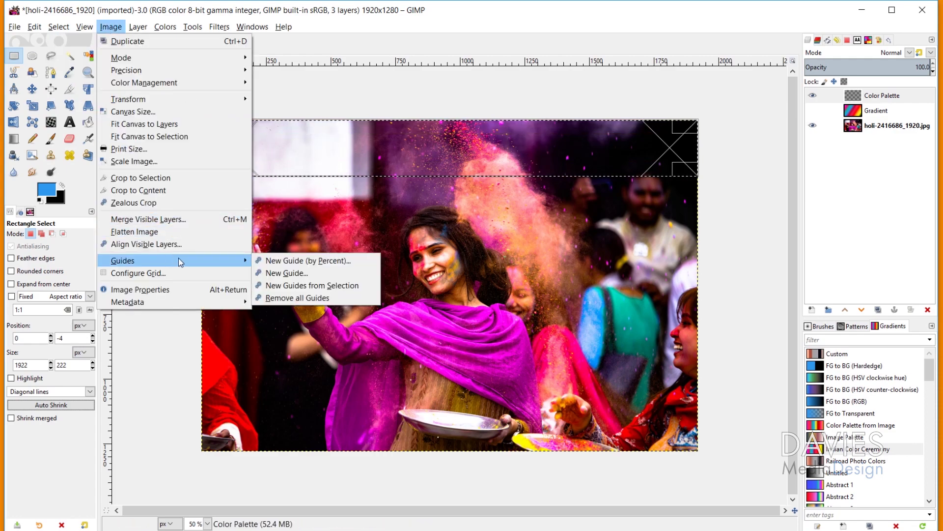
{"action": "left_click", "coordinate": [294, 261]}
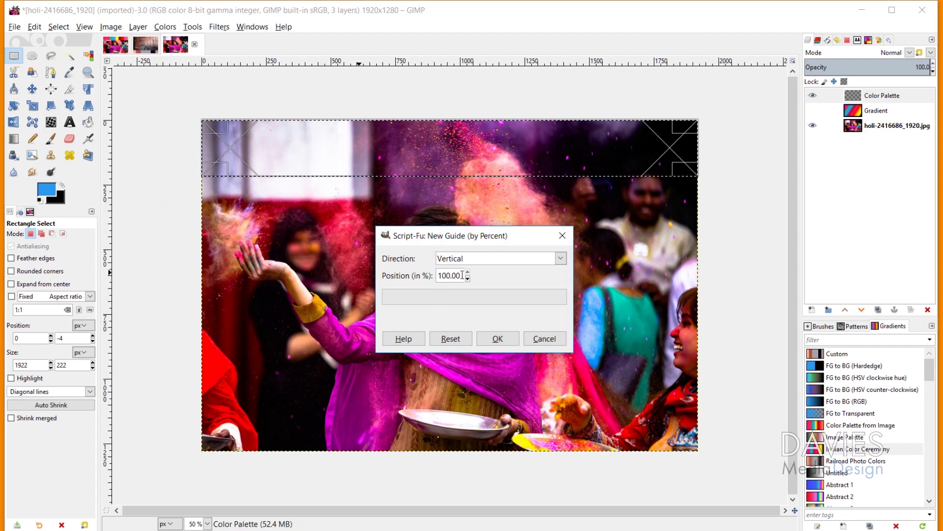
{"action": "left_click_drag", "start_coordinate": [464, 274], "coordinate": [411, 285]}
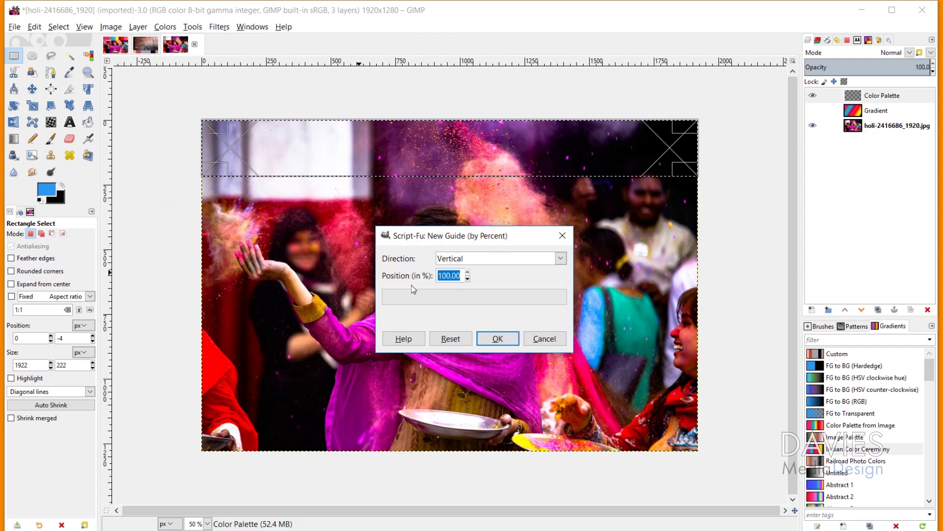
{"action": "type", "text": "0"}
{"action": "left_click", "coordinate": [500, 338]}
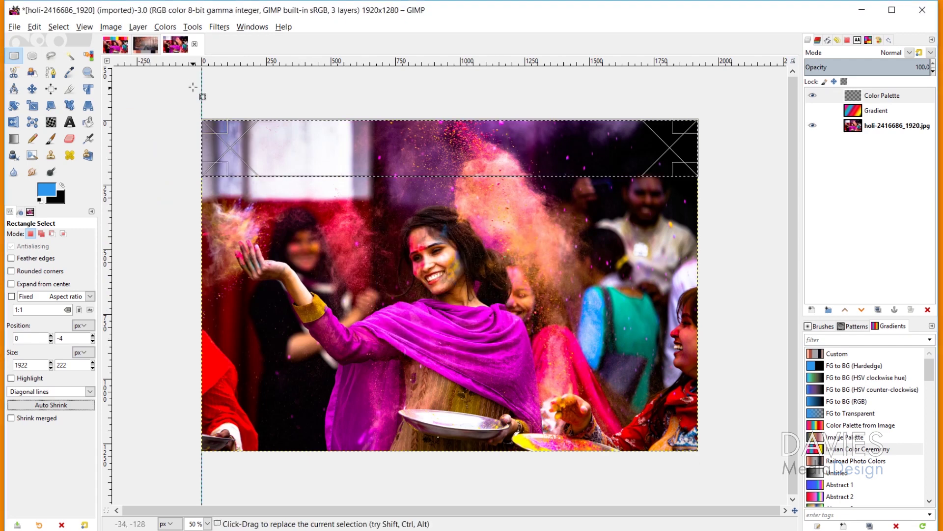
Add a vertical guide at 100 percent of the image width
{"action": "left_click", "coordinate": [110, 27]}
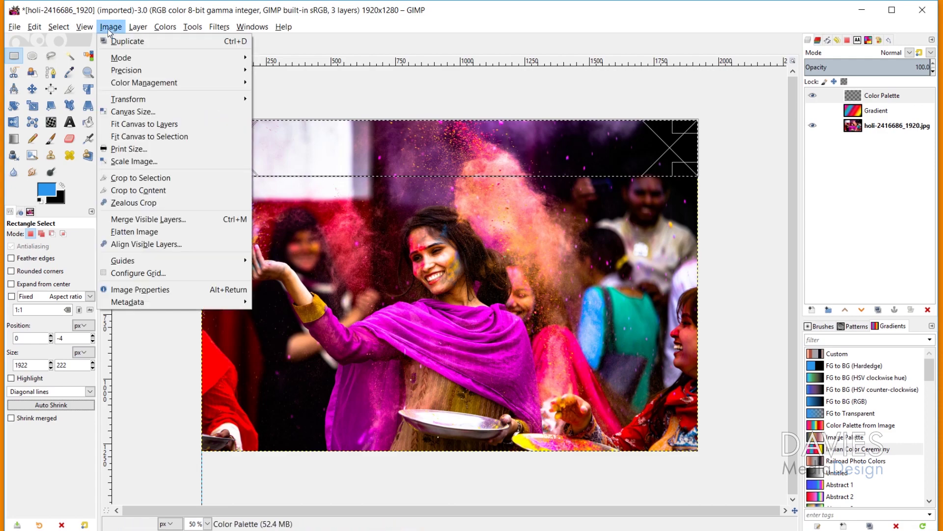
{"action": "mouse_move", "coordinate": [169, 259]}
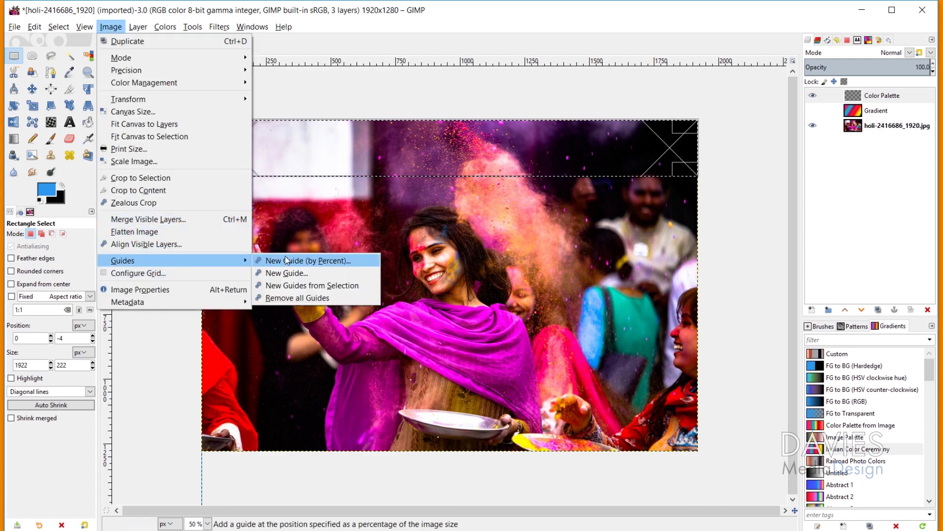
{"action": "left_click", "coordinate": [306, 260]}
{"action": "left_click_drag", "start_coordinate": [453, 276], "coordinate": [435, 276]}
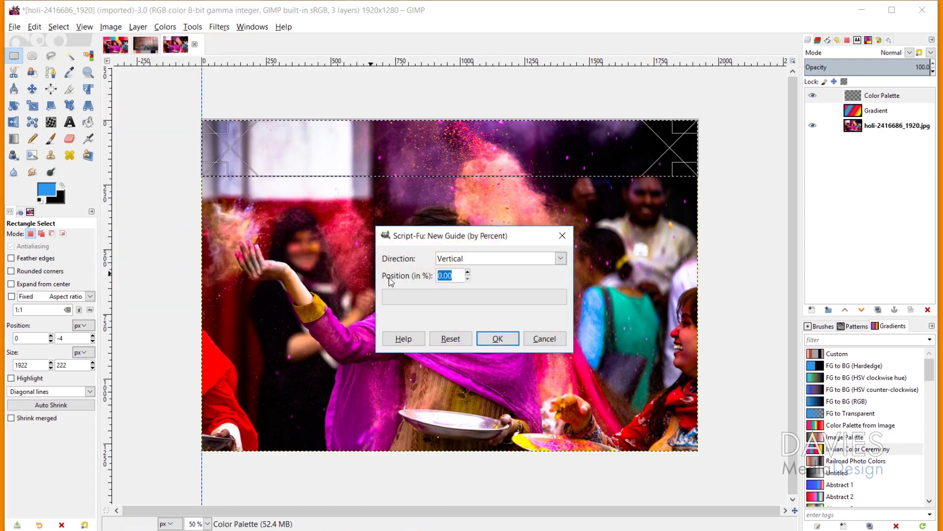
{"action": "type", "text": "100"}
{"action": "left_click", "coordinate": [511, 339]}
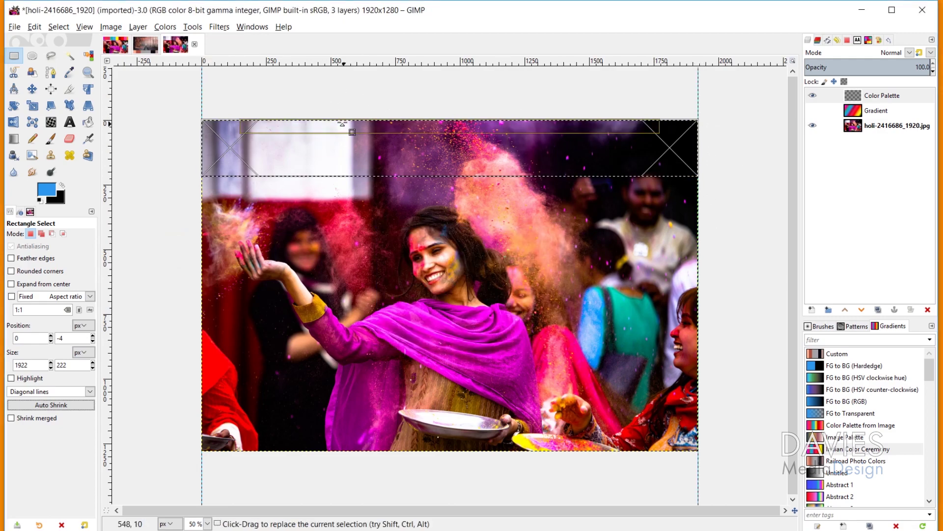
Add a horizontal guide at 0 percent of the image height
{"action": "left_click", "coordinate": [109, 27]}
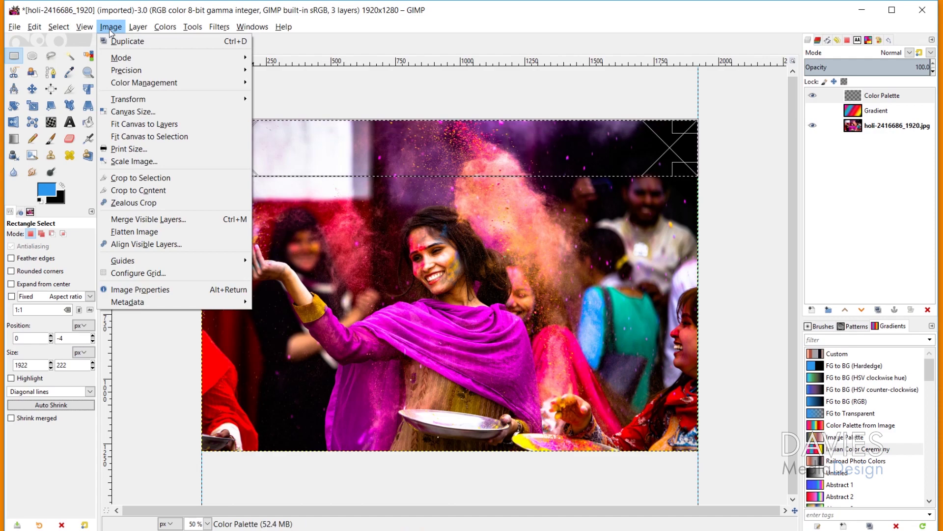
{"action": "mouse_move", "coordinate": [207, 259]}
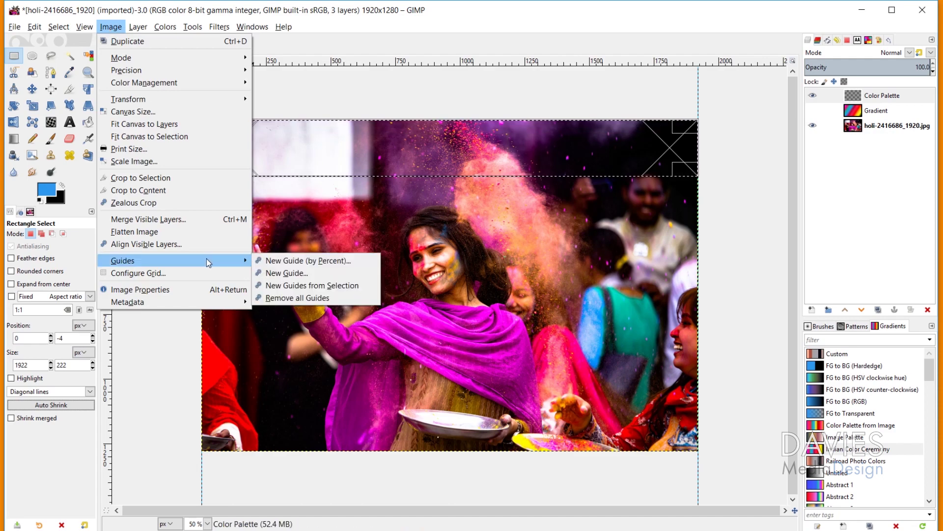
{"action": "left_click", "coordinate": [276, 261]}
{"action": "left_click", "coordinate": [455, 259]}
{"action": "left_click", "coordinate": [465, 276]}
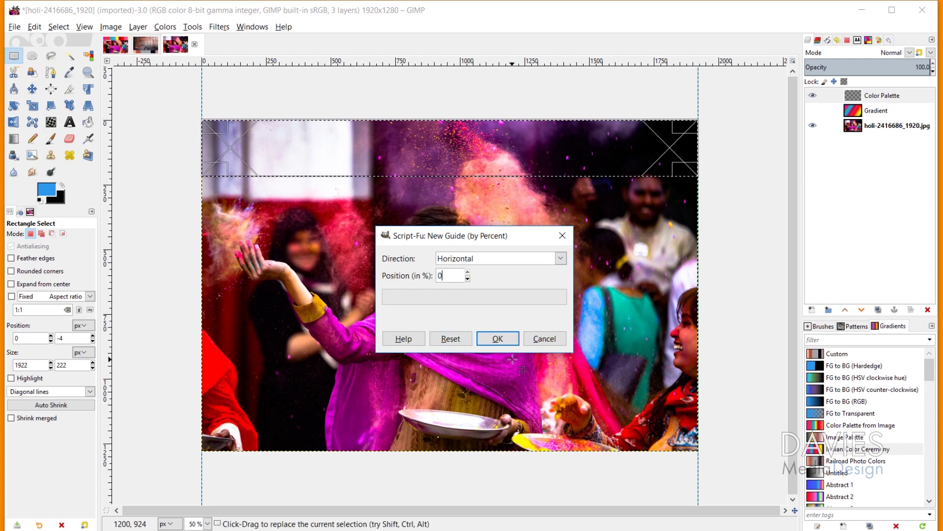
{"action": "left_click", "coordinate": [498, 339]}
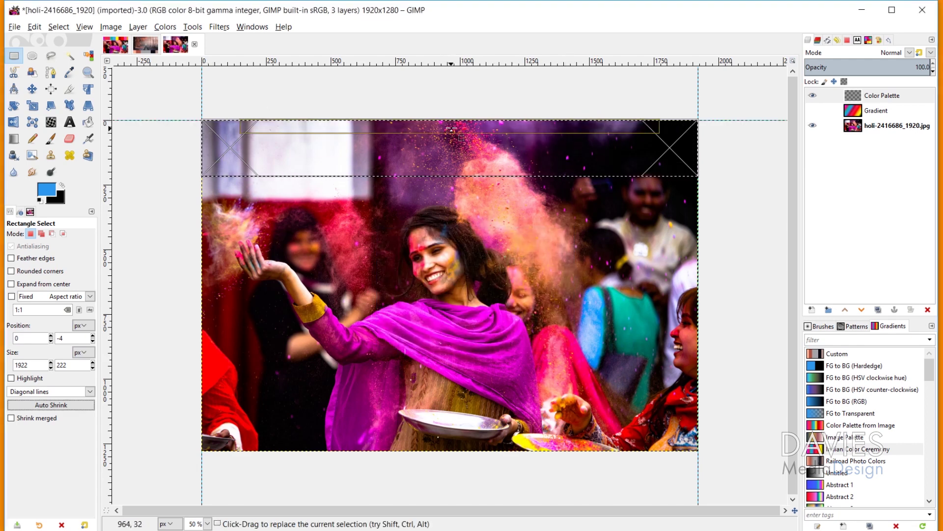
Snap the rectangular selection's edges to the guides and enlarge its height, giving a strip about 1920 × 234 px at position 0, 0
{"action": "mouse_move", "coordinate": [451, 128]}
{"action": "left_mouse_down"}
{"action": "mouse_move", "coordinate": [449, 142]}
{"action": "mouse_move", "coordinate": [449, 132]}
{"action": "left_mouse_up"}
{"action": "left_click_drag", "start_coordinate": [236, 140], "coordinate": [203, 147]}
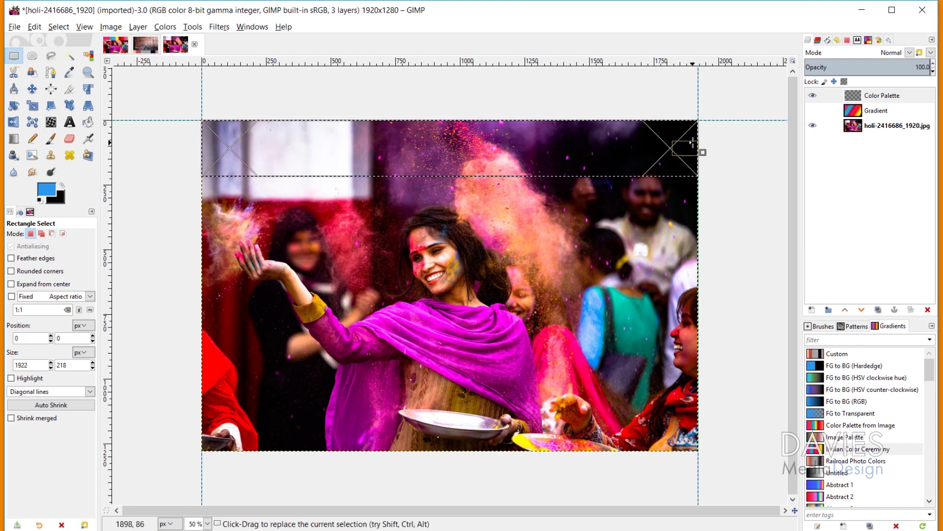
{"action": "left_click_drag", "start_coordinate": [692, 145], "coordinate": [691, 146]}
{"action": "left_click_drag", "start_coordinate": [505, 167], "coordinate": [502, 169]}
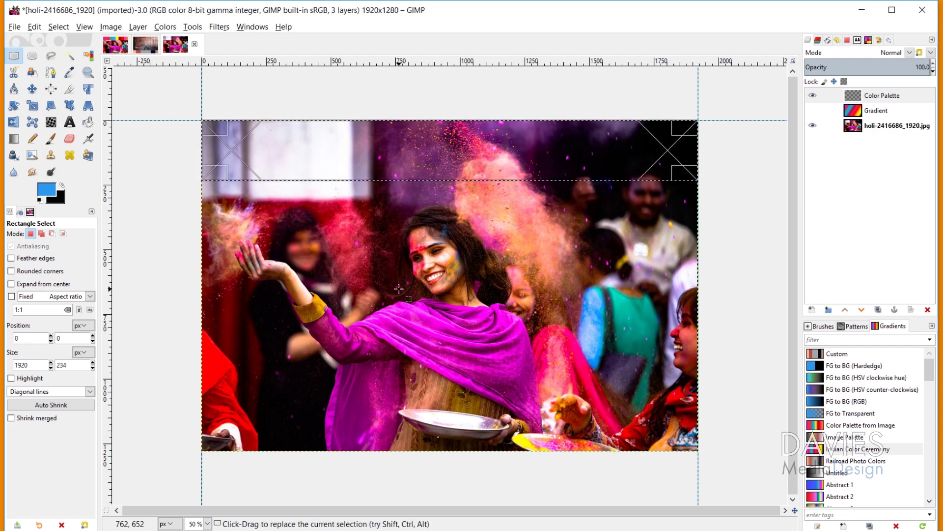
Draw the Indian Color Ceremony gradient horizontally across the full selected strip and set its first midpoint's blending to Step
{"action": "left_click", "coordinate": [14, 139]}
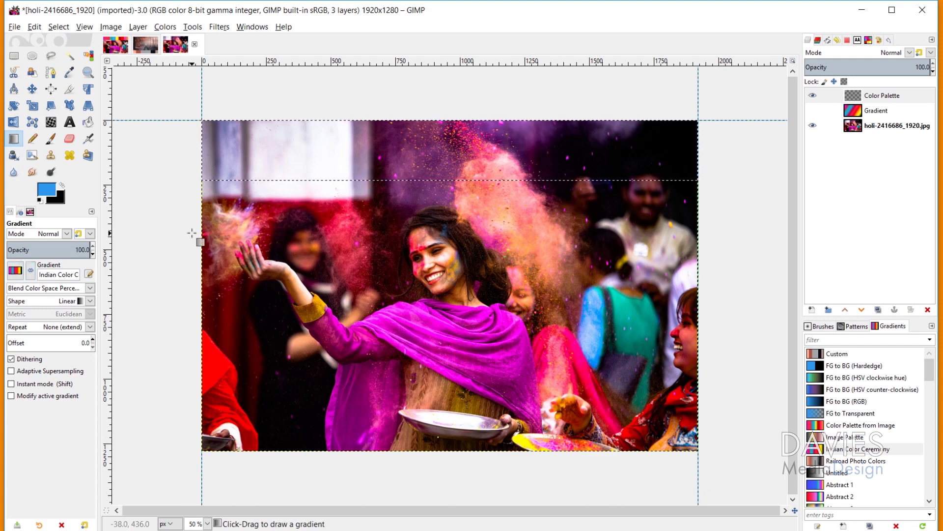
{"action": "left_click_drag", "start_coordinate": [202, 147], "coordinate": [697, 157]}
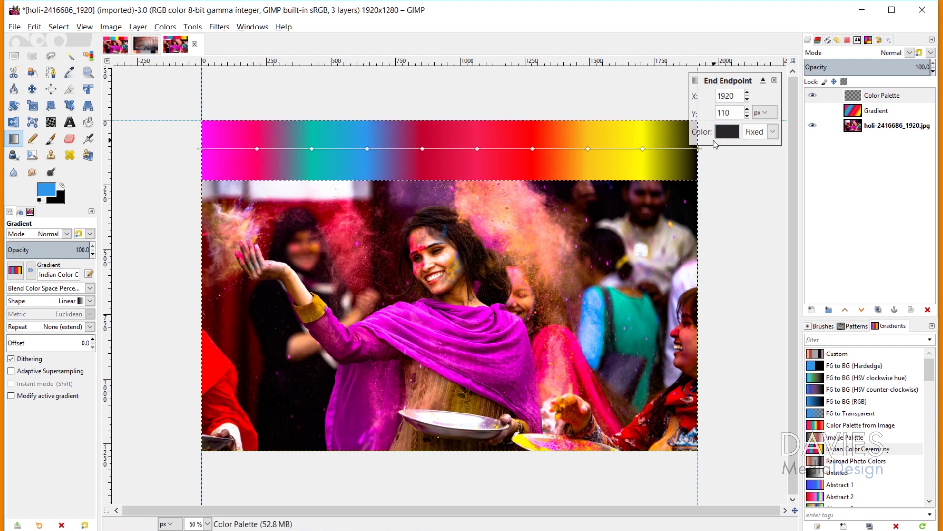
{"action": "left_click", "coordinate": [230, 148]}
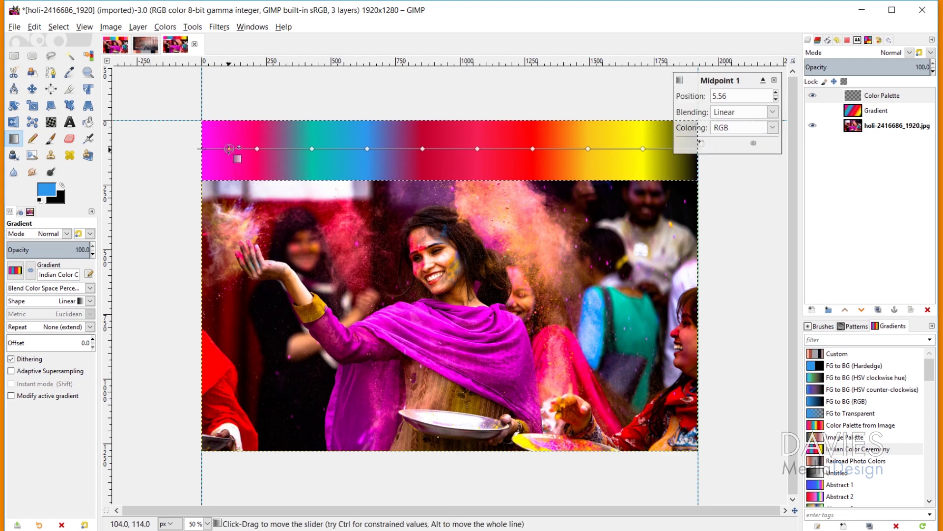
{"action": "left_click", "coordinate": [773, 113]}
{"action": "left_click", "coordinate": [749, 201]}
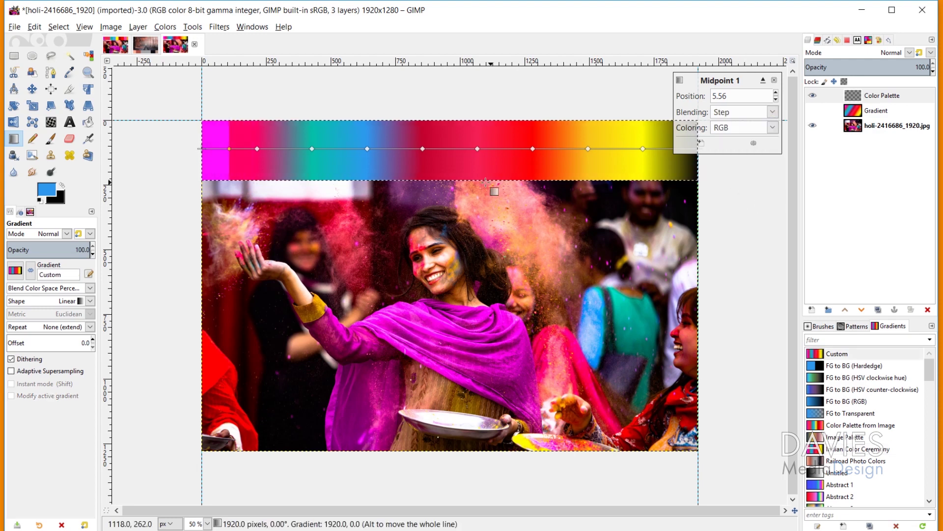
Set the blending of the gradient's second and third midpoints to Step
{"action": "left_click", "coordinate": [284, 148]}
{"action": "left_click", "coordinate": [773, 112]}
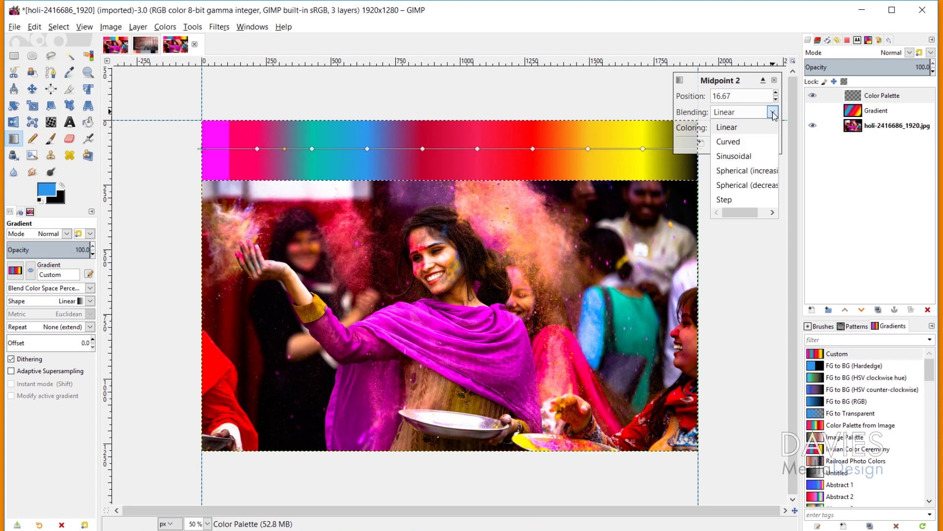
{"action": "left_click", "coordinate": [748, 199]}
{"action": "left_click", "coordinate": [312, 149]}
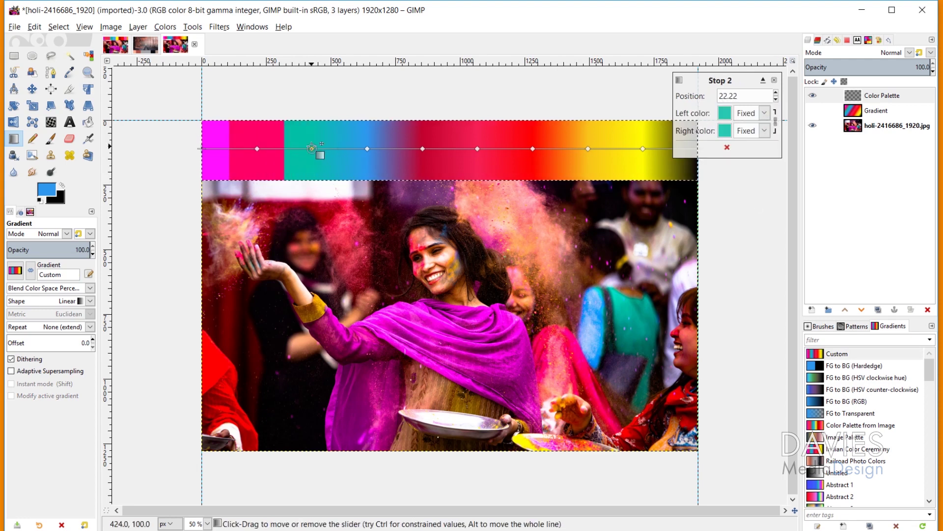
{"action": "left_click_drag", "start_coordinate": [368, 148], "coordinate": [339, 148]}
{"action": "left_click", "coordinate": [339, 148]}
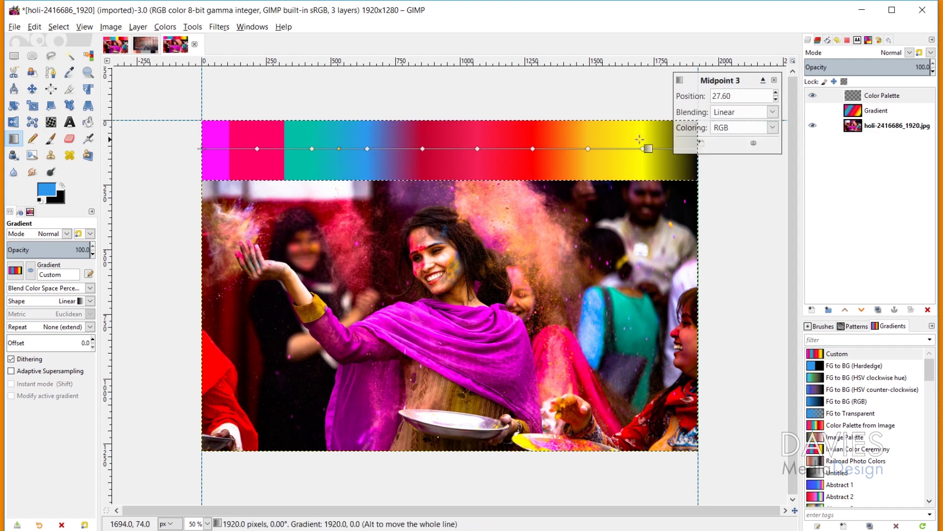
{"action": "left_click", "coordinate": [772, 112]}
{"action": "left_click", "coordinate": [727, 199]}
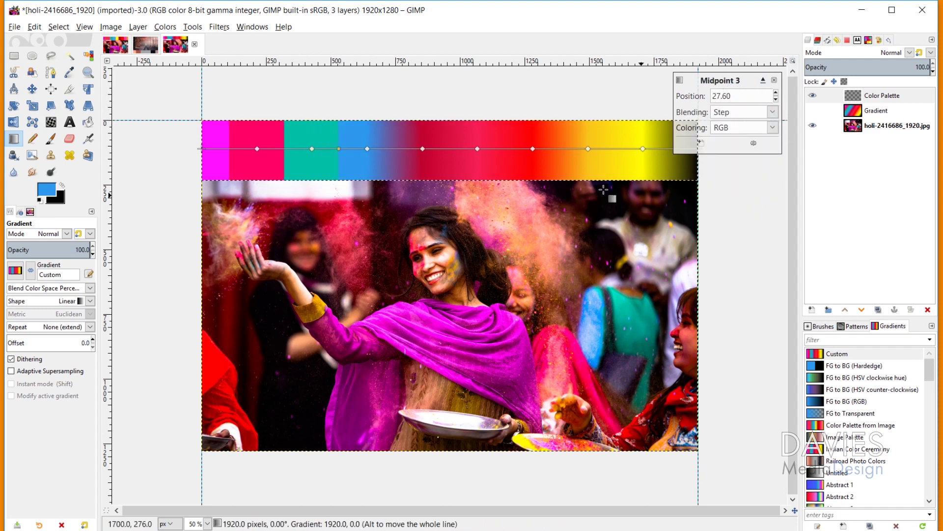
Set the blending of the gradient's fourth through seventh midpoints to Step
{"action": "left_click", "coordinate": [394, 148]}
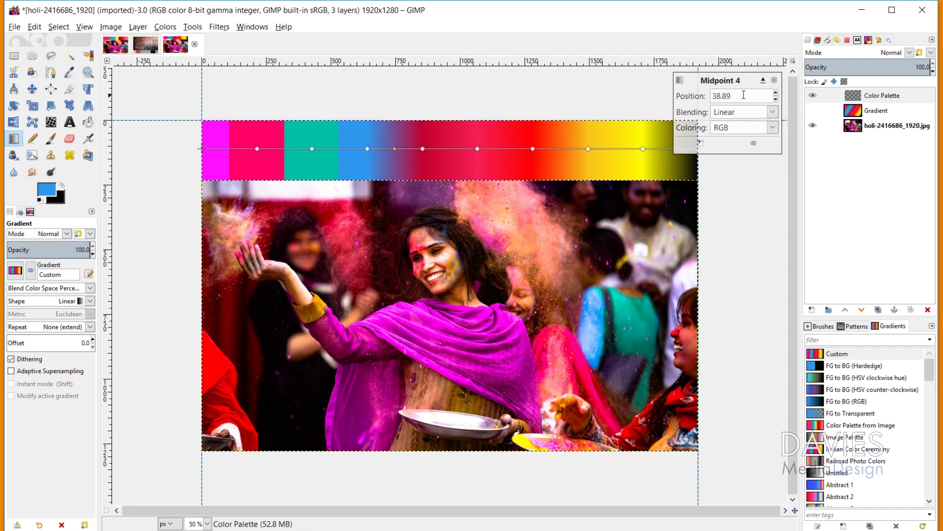
{"action": "left_click", "coordinate": [773, 112]}
{"action": "left_click", "coordinate": [727, 199]}
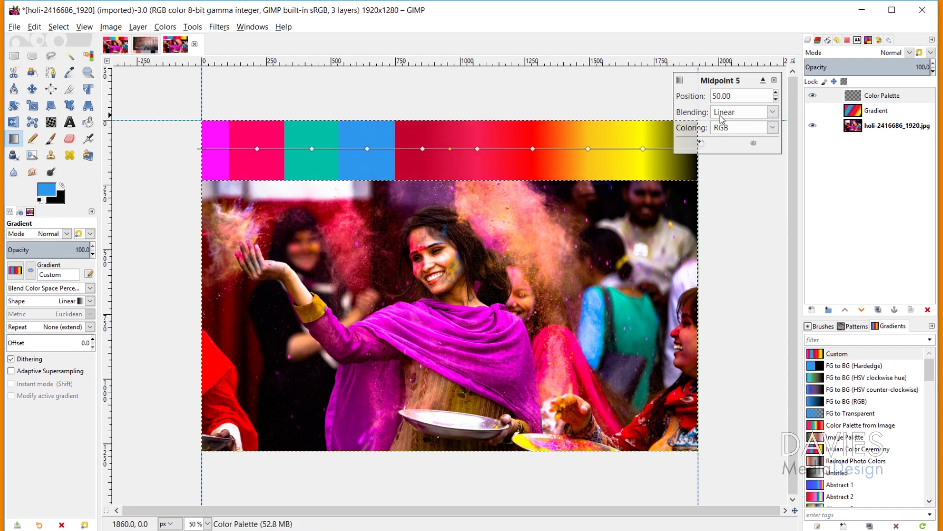
{"action": "left_click", "coordinate": [505, 148]}
{"action": "left_click", "coordinate": [726, 199]}
{"action": "left_click", "coordinate": [560, 148]}
{"action": "left_click", "coordinate": [772, 112]}
{"action": "left_click", "coordinate": [726, 199]}
Set the blending of the gradient's eighth and ninth midpoints to Step and apply the gradient
{"action": "left_click", "coordinate": [619, 148]}
{"action": "left_click", "coordinate": [773, 112]}
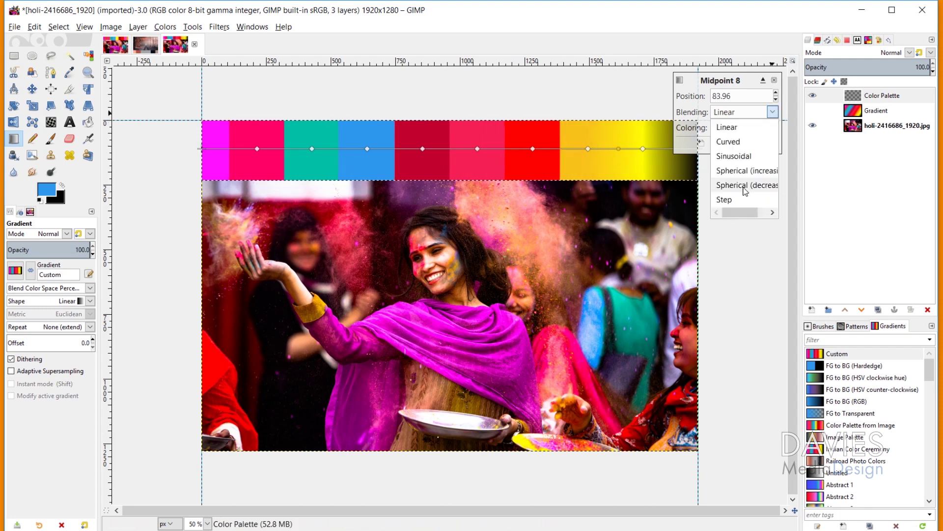
{"action": "left_click", "coordinate": [726, 199]}
{"action": "left_click", "coordinate": [671, 149]}
{"action": "left_click", "coordinate": [772, 112]}
{"action": "left_click", "coordinate": [727, 199]}
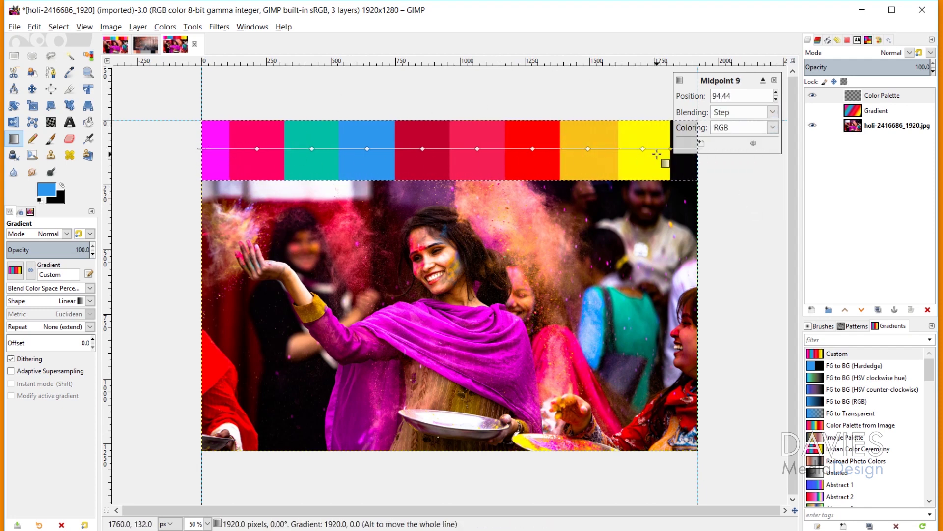
{"action": "left_click", "coordinate": [32, 88]}
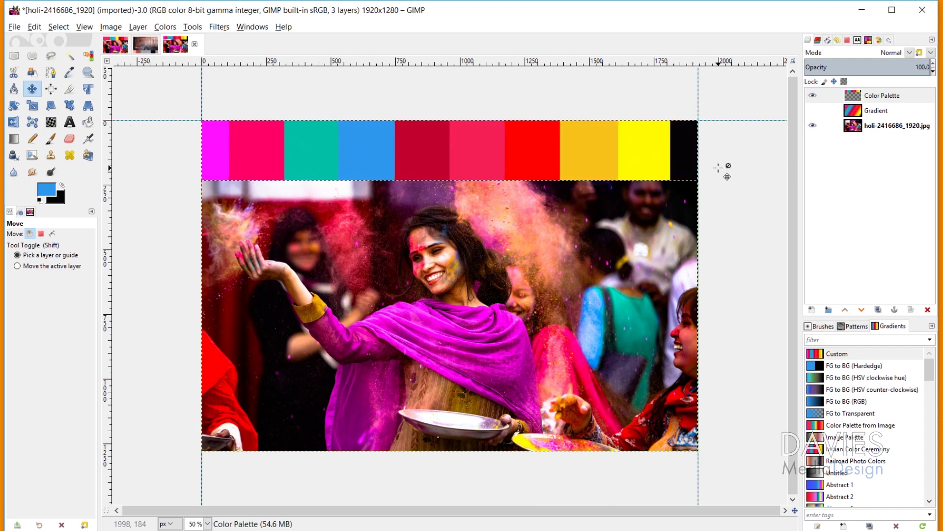
Convert the strip selection to a visible path and clear the selection
{"action": "left_click", "coordinate": [261, 30]}
{"action": "mouse_move", "coordinate": [265, 54]}
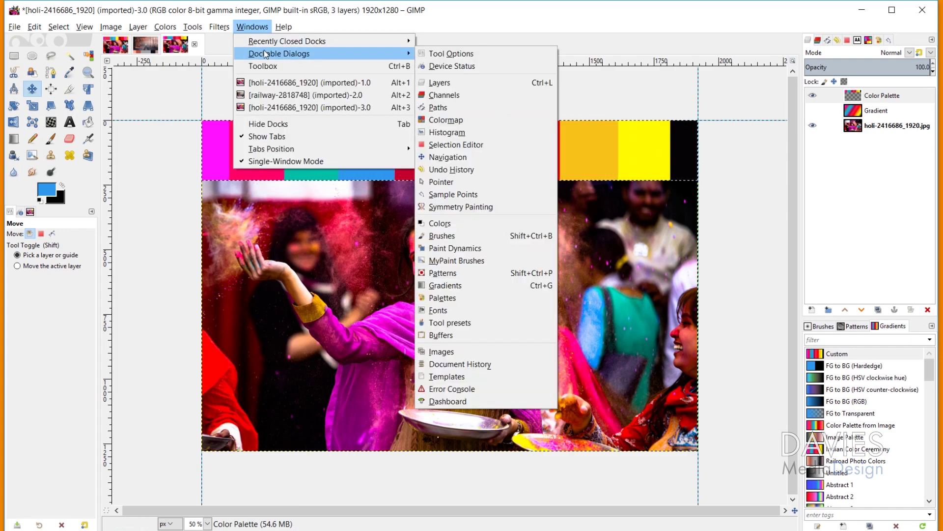
{"action": "left_click", "coordinate": [439, 95]}
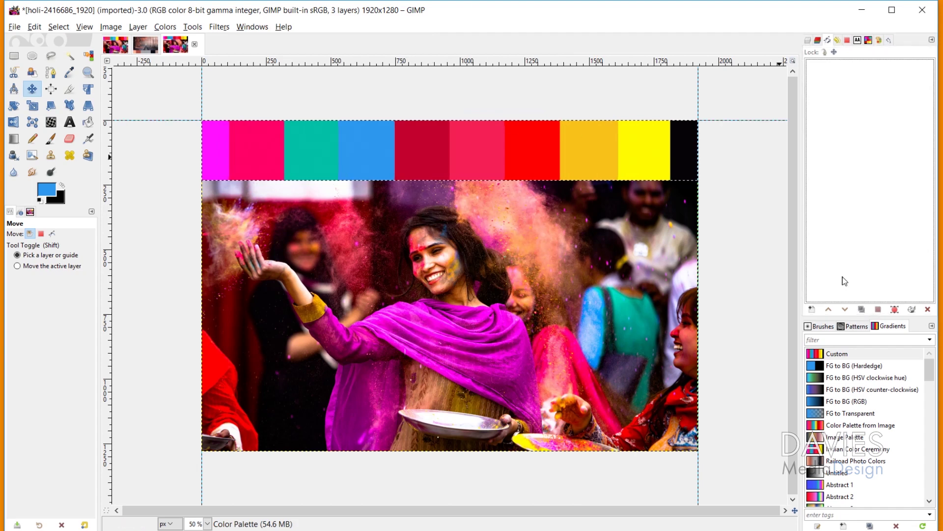
{"action": "left_click", "coordinate": [900, 313]}
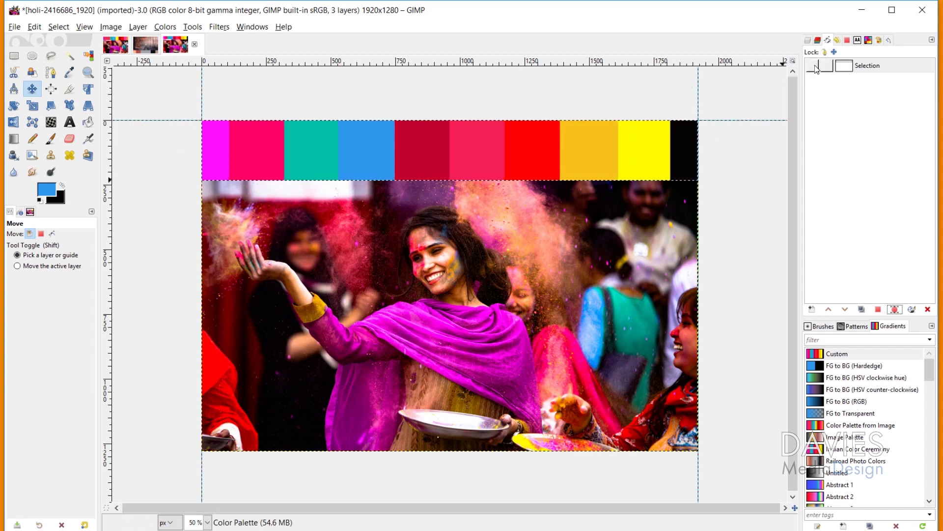
{"action": "left_click", "coordinate": [814, 66]}
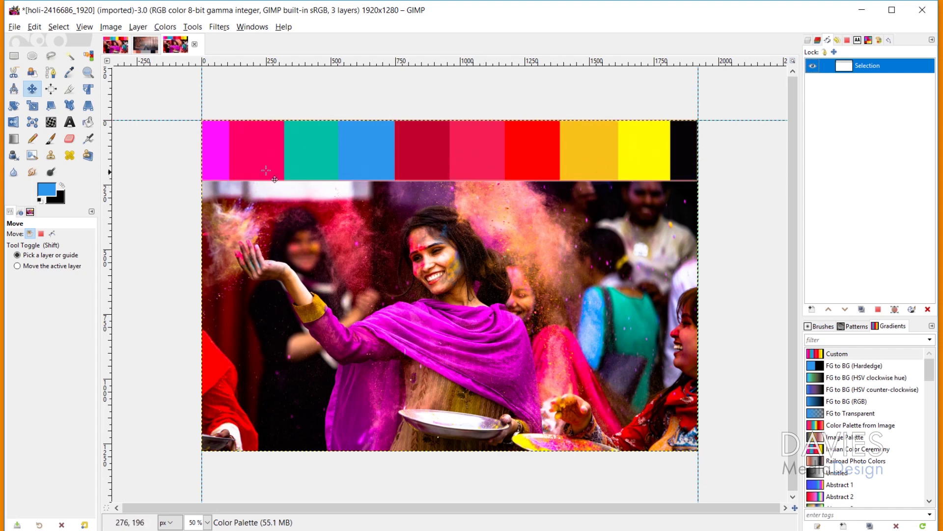
Stroke the strip's path with a solid white line 5 px wide and hide the path
{"action": "left_click", "coordinate": [912, 310]}
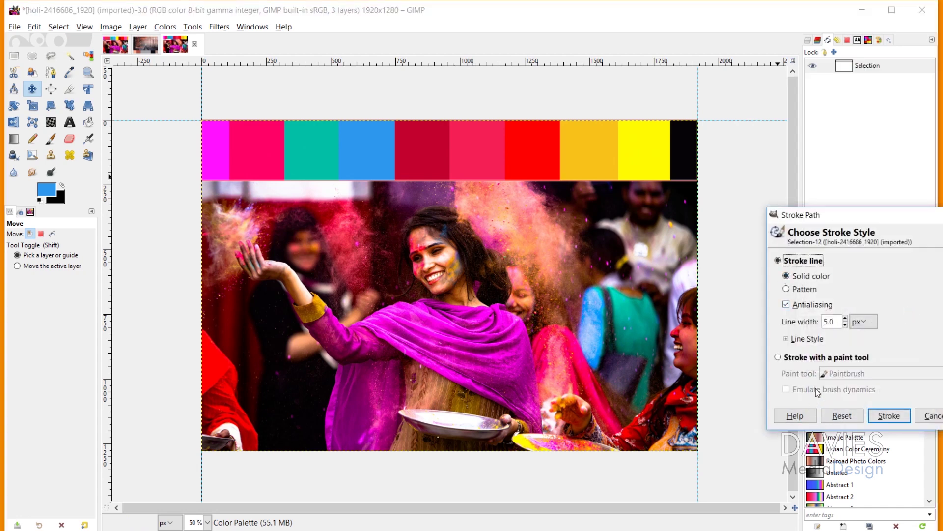
{"action": "left_click", "coordinate": [48, 192]}
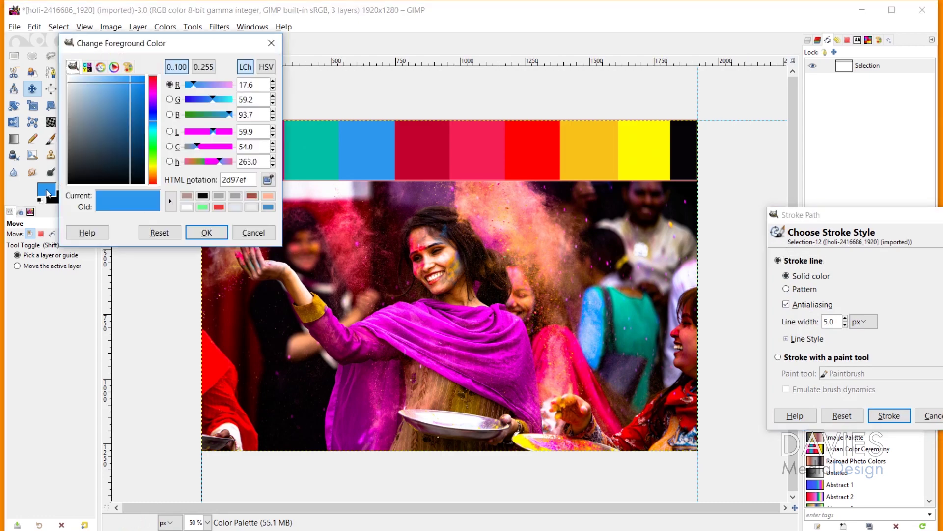
{"action": "left_click", "coordinate": [186, 206]}
{"action": "left_click", "coordinate": [207, 233]}
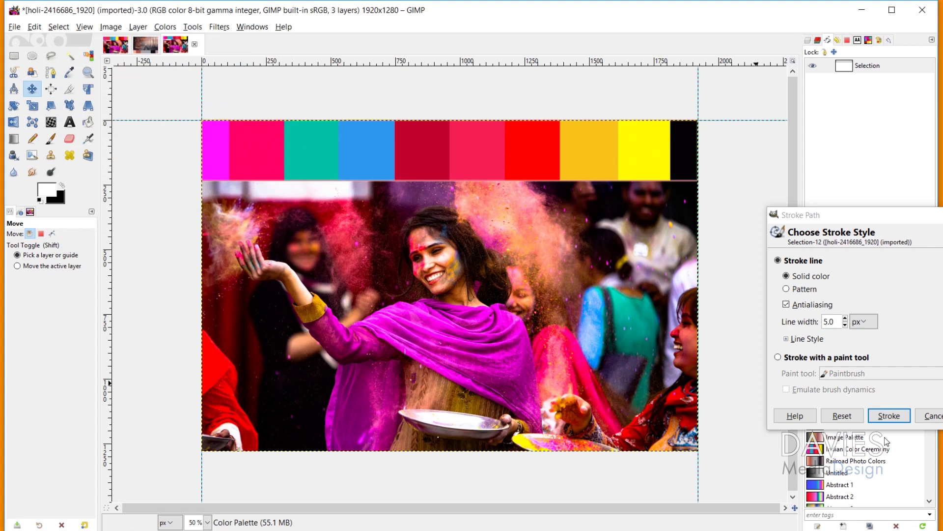
{"action": "left_click", "coordinate": [890, 416]}
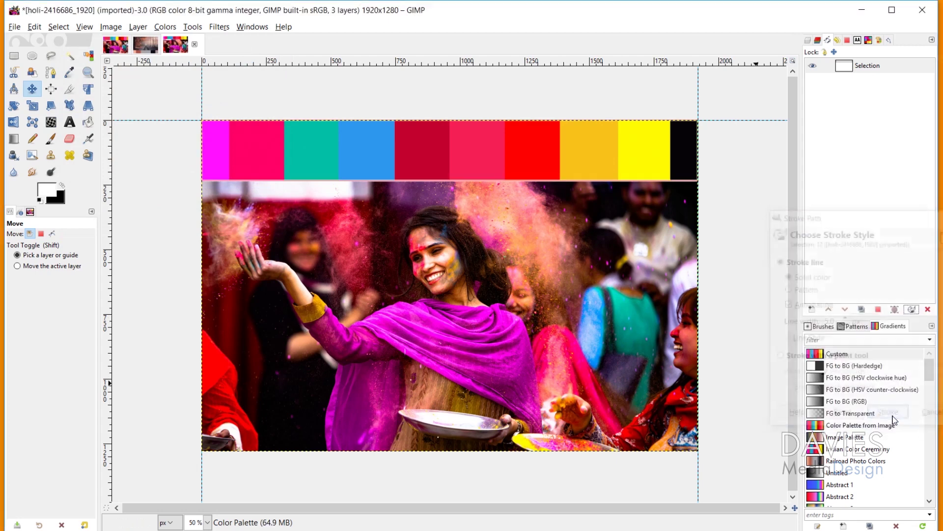
{"action": "left_click", "coordinate": [816, 72]}
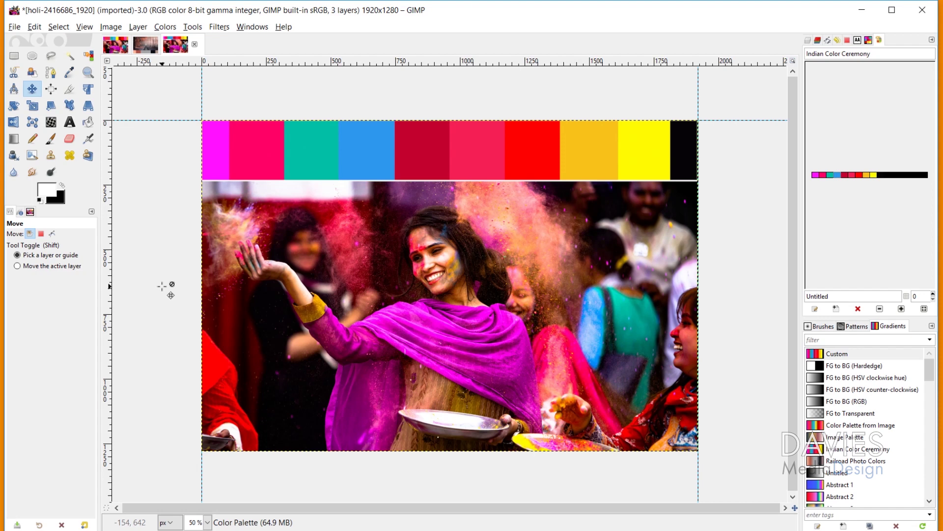
Open the recent image railway-2818748.jpg
{"action": "left_click", "coordinate": [15, 27]}
{"action": "left_click", "coordinate": [14, 27]}
{"action": "left_click", "coordinate": [15, 27]}
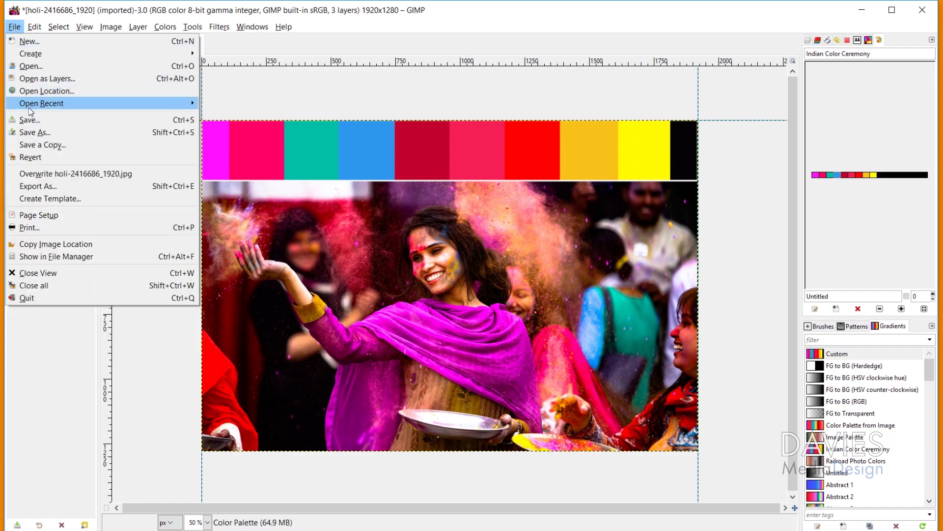
{"action": "mouse_move", "coordinate": [29, 107]}
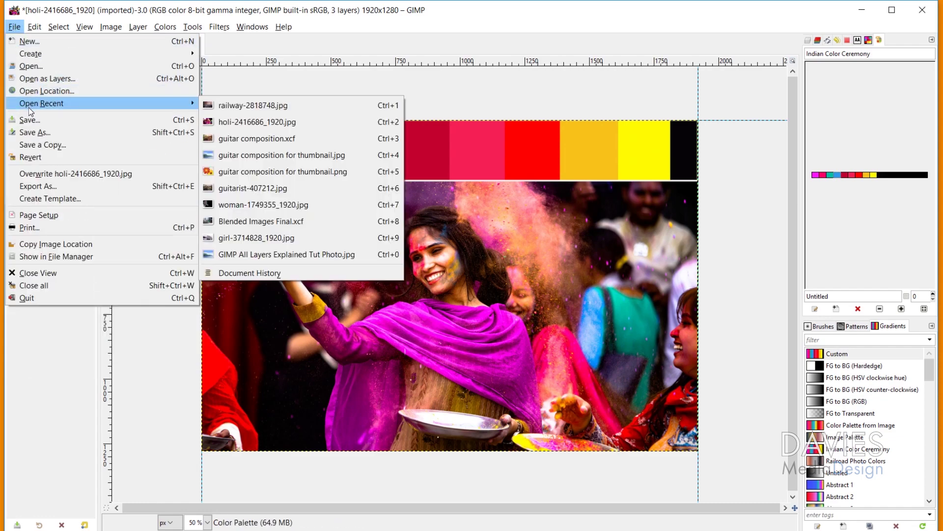
{"action": "left_click", "coordinate": [264, 105]}
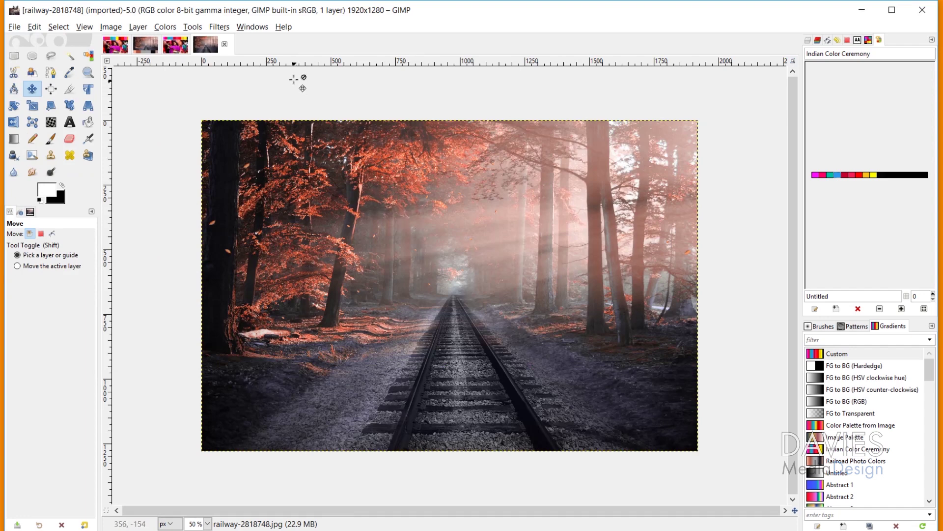
Show the Sample Points dialog and place a first sample point on the orange leaves at about X 776, Y 136
{"action": "left_click", "coordinate": [261, 29]}
{"action": "mouse_move", "coordinate": [280, 55]}
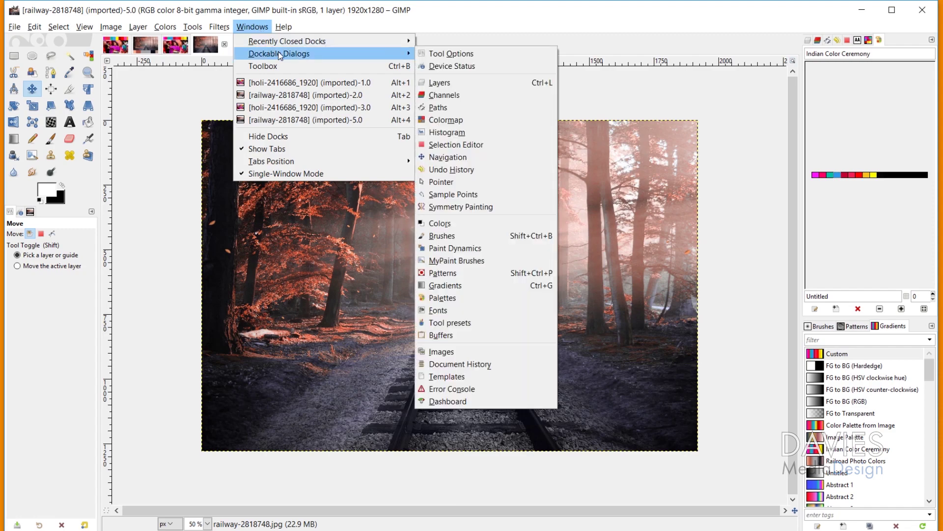
{"action": "left_click", "coordinate": [469, 194]}
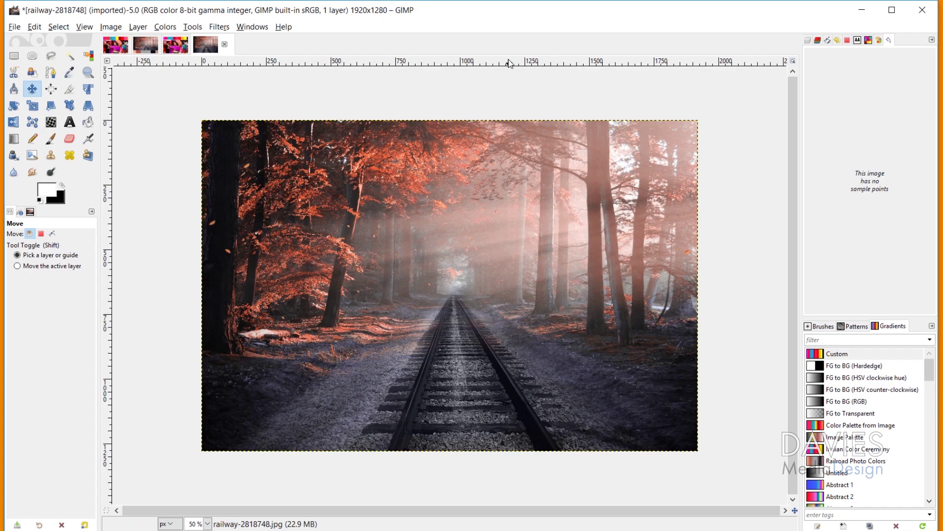
{"action": "left_click_drag", "start_coordinate": [480, 64], "coordinate": [402, 156]}
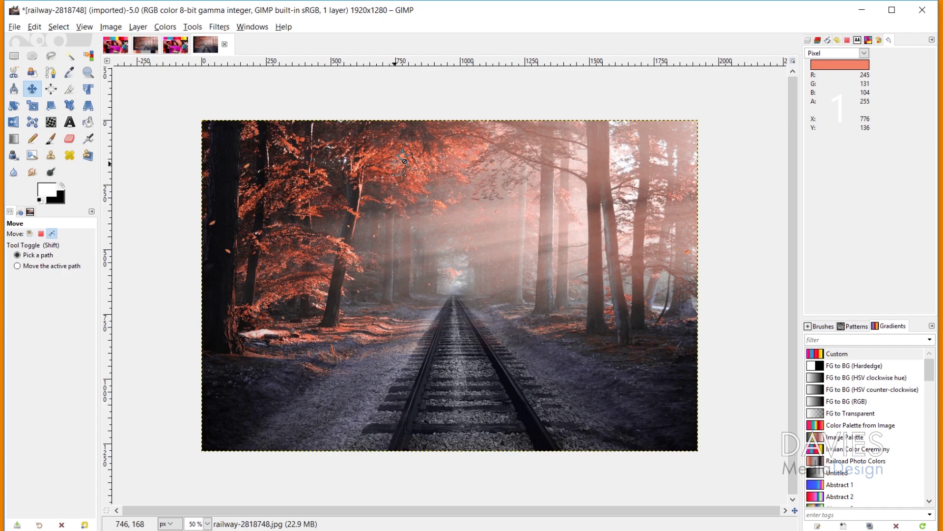
With the Color Picker, reposition the first sample point on a red-orange leaf at about X 771, Y 132
{"action": "scroll", "coordinate": [400, 172], "scroll_direction": "up", "scroll_amount": 5}
{"action": "scroll", "coordinate": [456, 238], "scroll_direction": "up", "scroll_amount": 1}
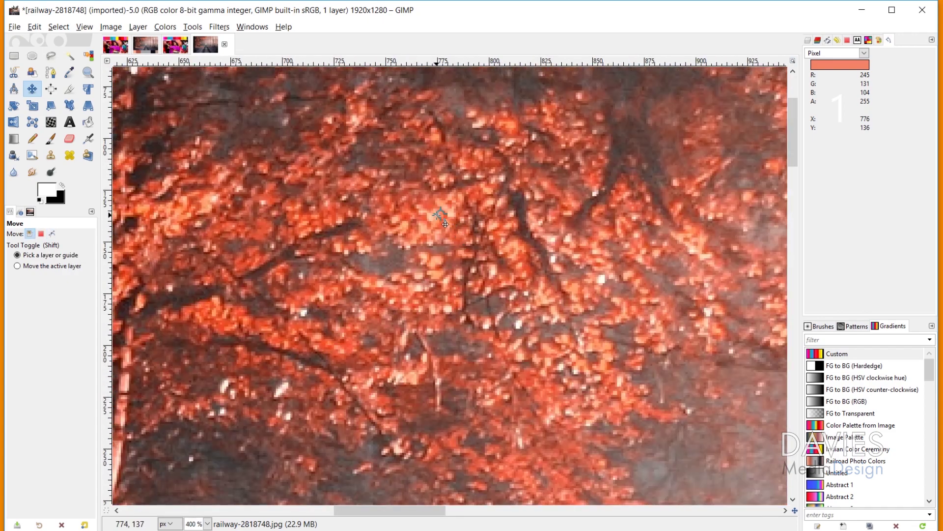
{"action": "left_click", "coordinate": [69, 72]}
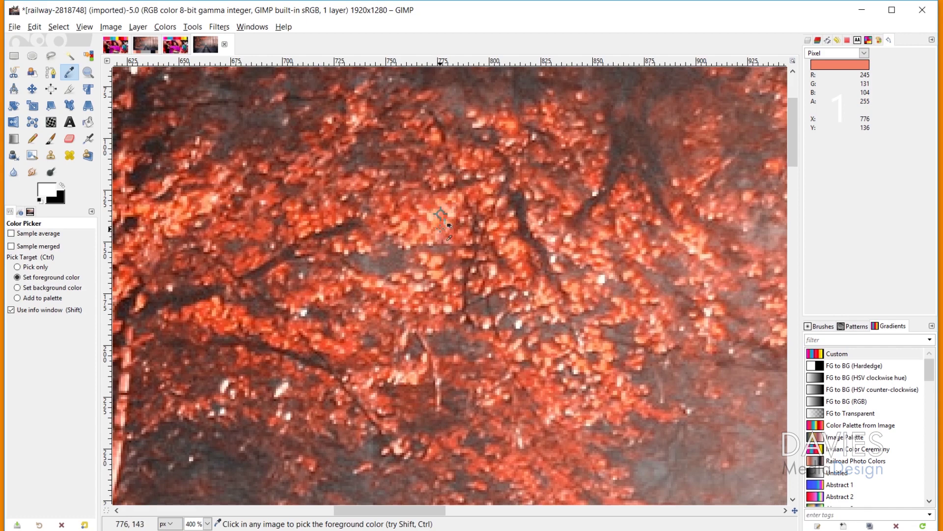
{"action": "mouse_move", "coordinate": [441, 214]}
{"action": "left_mouse_down"}
{"action": "mouse_move", "coordinate": [442, 223]}
{"action": "mouse_move", "coordinate": [433, 216]}
{"action": "left_mouse_up"}
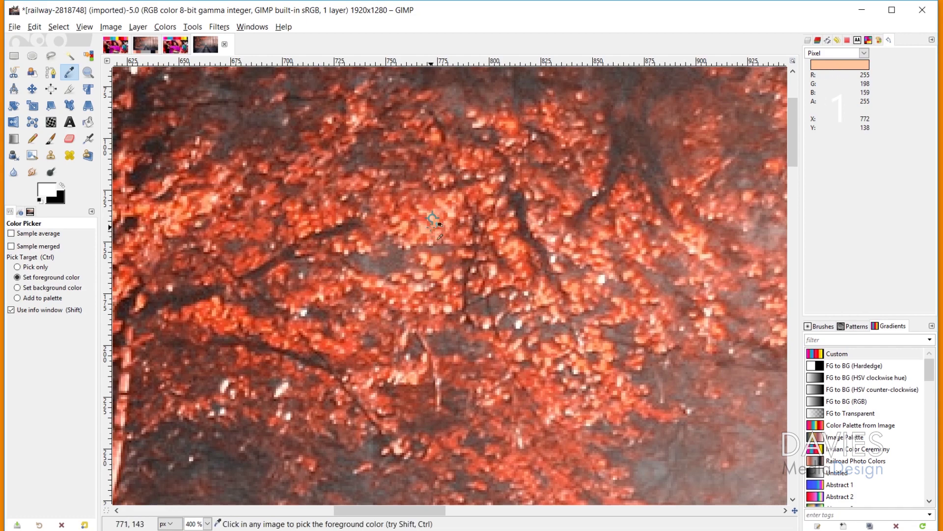
{"action": "left_click_drag", "start_coordinate": [432, 219], "coordinate": [430, 204]}
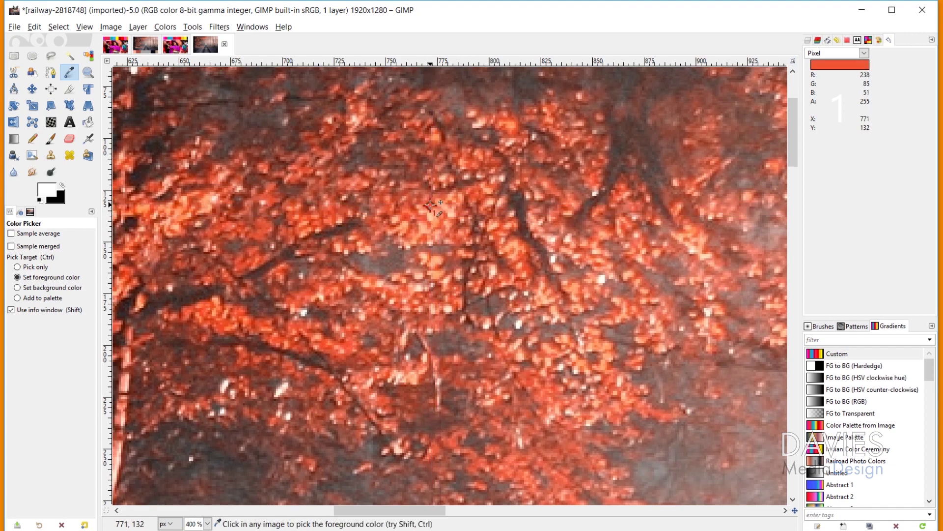
Add sample points on a peach leaf at about X 812, Y 150 and on the pale trunk edge at about X 739, Y 603
{"action": "key", "text": "ctrl"}
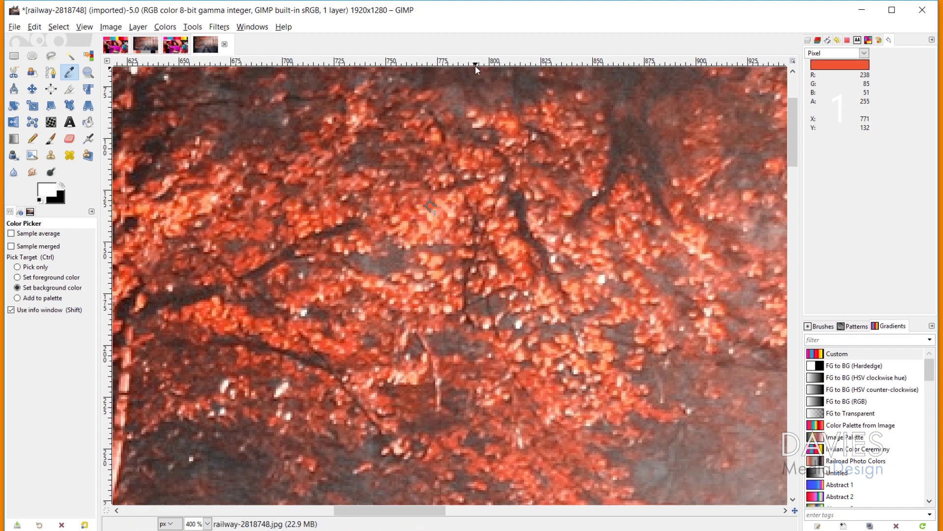
{"action": "left_click_drag", "start_coordinate": [475, 64], "coordinate": [514, 243]}
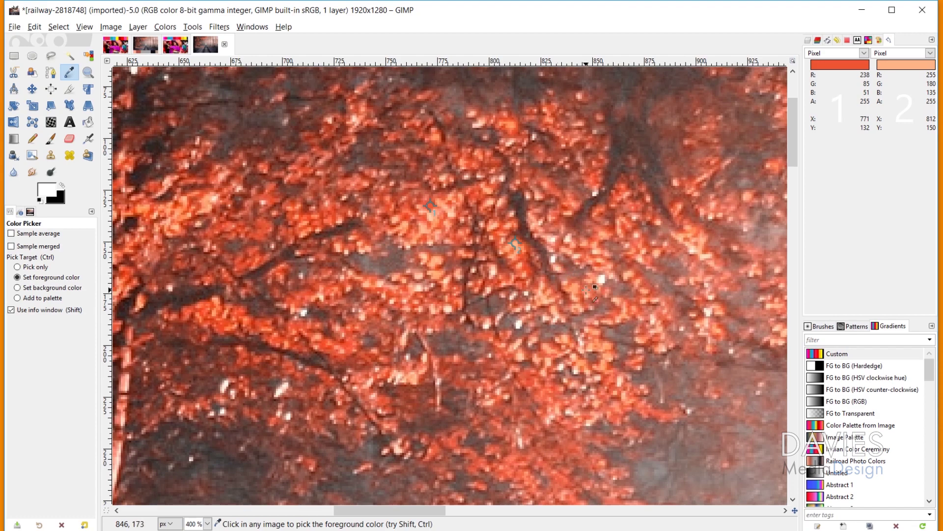
{"action": "scroll", "coordinate": [555, 328], "scroll_direction": "down", "scroll_amount": 15}
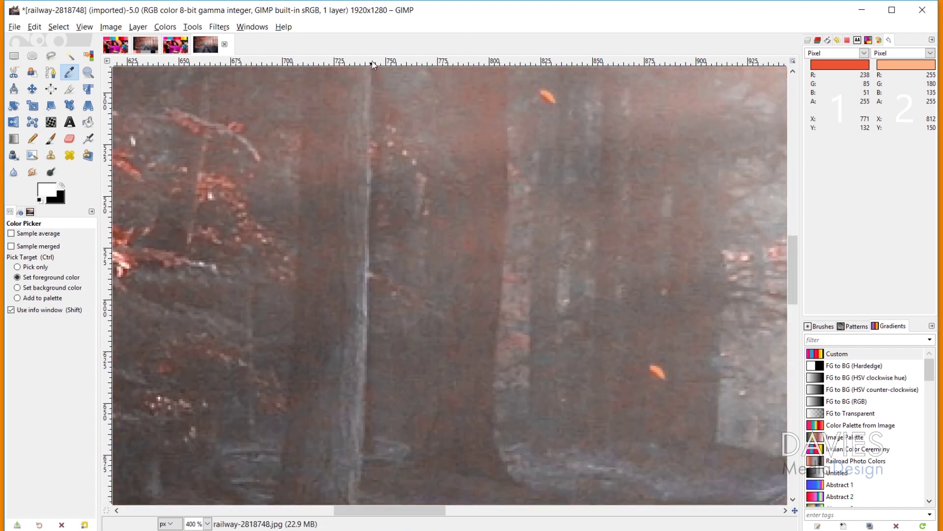
{"action": "left_click_drag", "start_coordinate": [372, 63], "coordinate": [364, 308]}
{"action": "key", "text": "ctrl"}
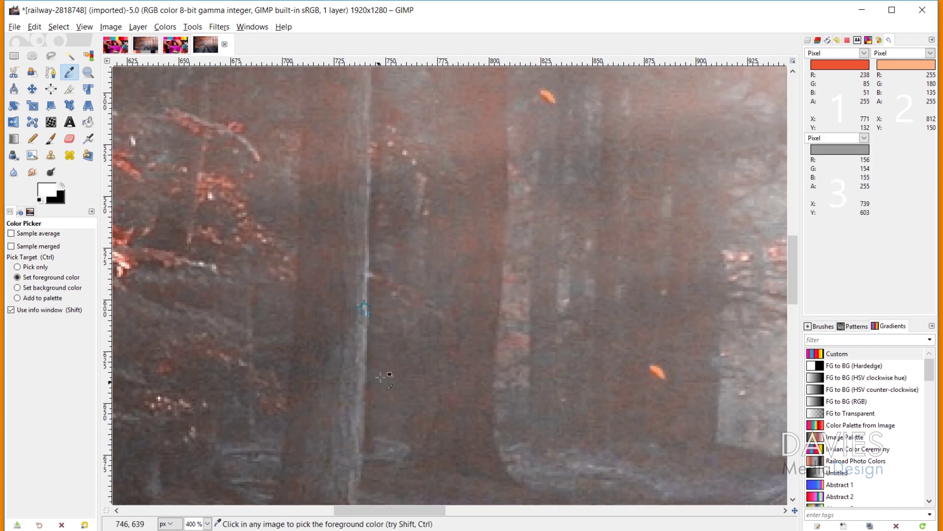
Add a fourth sample point on the dark railway bed at about X 963, Y 738
{"action": "scroll", "coordinate": [514, 317], "scroll_direction": "down", "scroll_amount": 5}
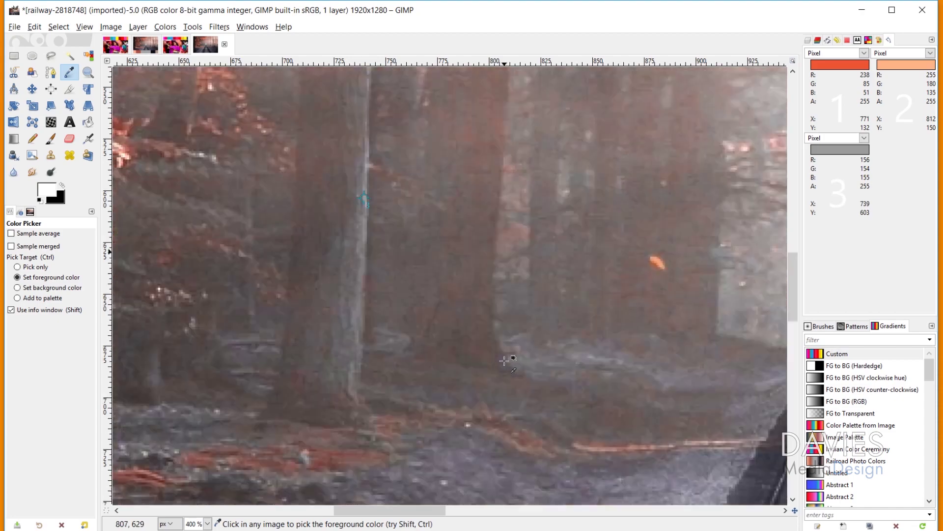
{"action": "scroll", "coordinate": [529, 440], "scroll_direction": "right", "scroll_amount": 8}
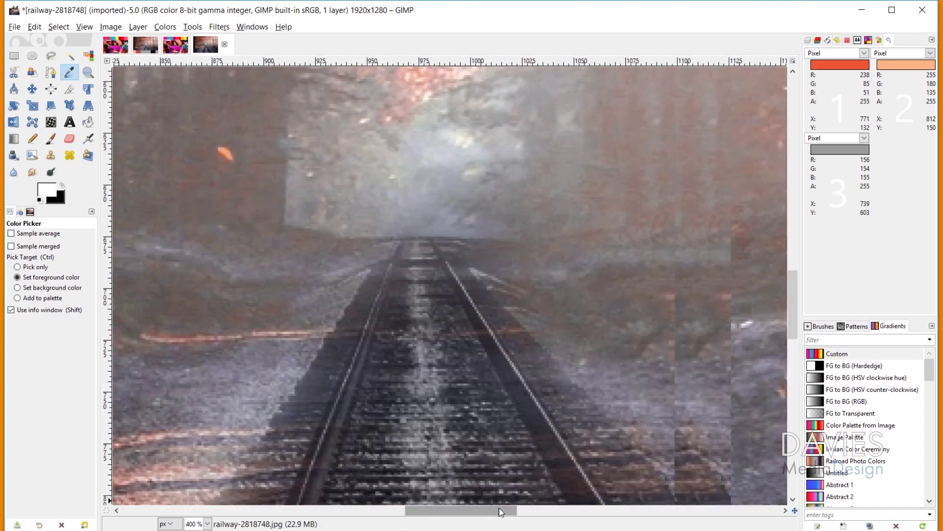
{"action": "left_click_drag", "start_coordinate": [452, 68], "coordinate": [442, 367]}
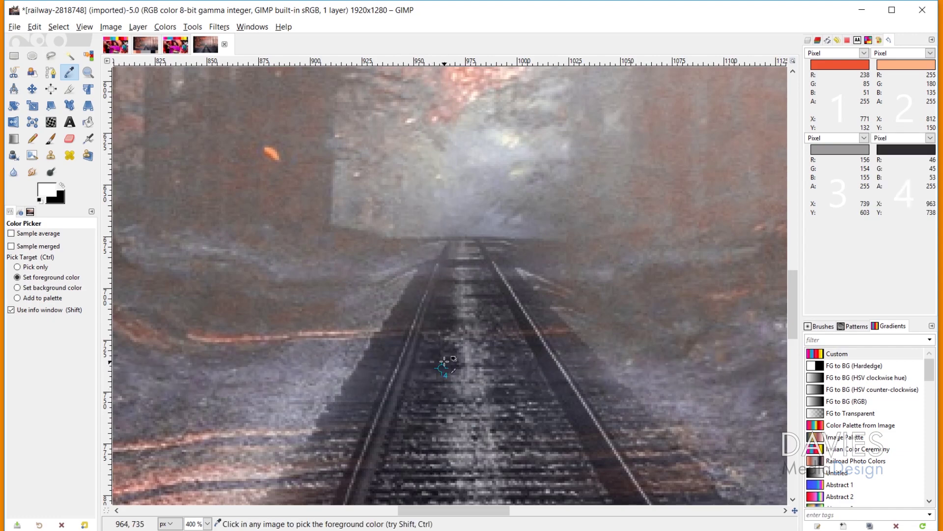
Add a fifth sample point on the pinkish tree trunk at about X 1326, Y 380
{"action": "left_click_drag", "start_coordinate": [485, 511], "coordinate": [536, 516]}
{"action": "scroll", "coordinate": [543, 438], "scroll_direction": "up", "scroll_amount": 5}
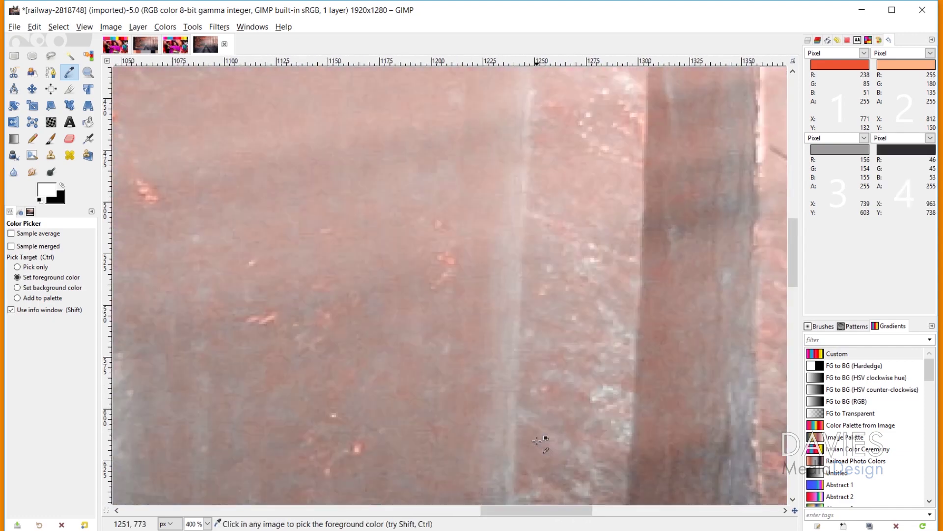
{"action": "scroll", "coordinate": [543, 438], "scroll_direction": "down", "scroll_amount": 3, "text": "ctrl"}
{"action": "scroll", "coordinate": [544, 399], "scroll_direction": "down", "scroll_amount": 5}
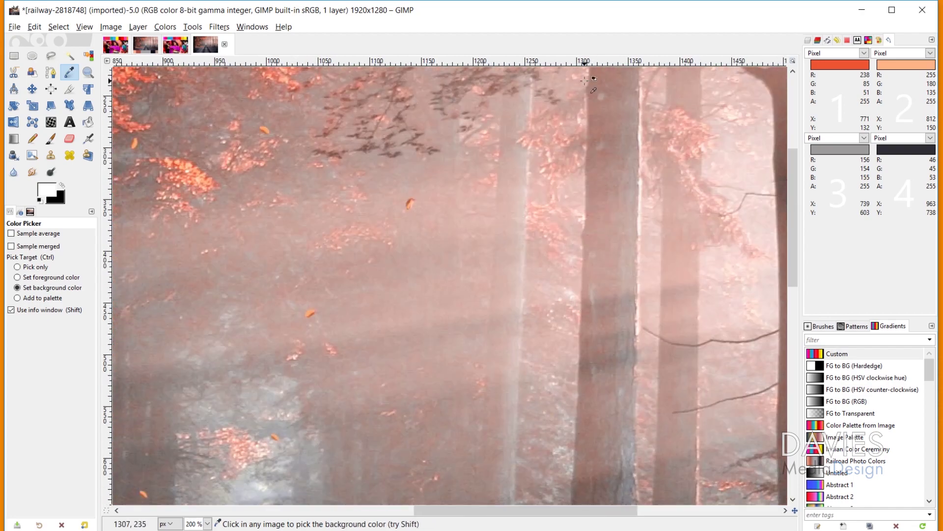
{"action": "left_click_drag", "start_coordinate": [582, 64], "coordinate": [606, 233], "text": "ctrl"}
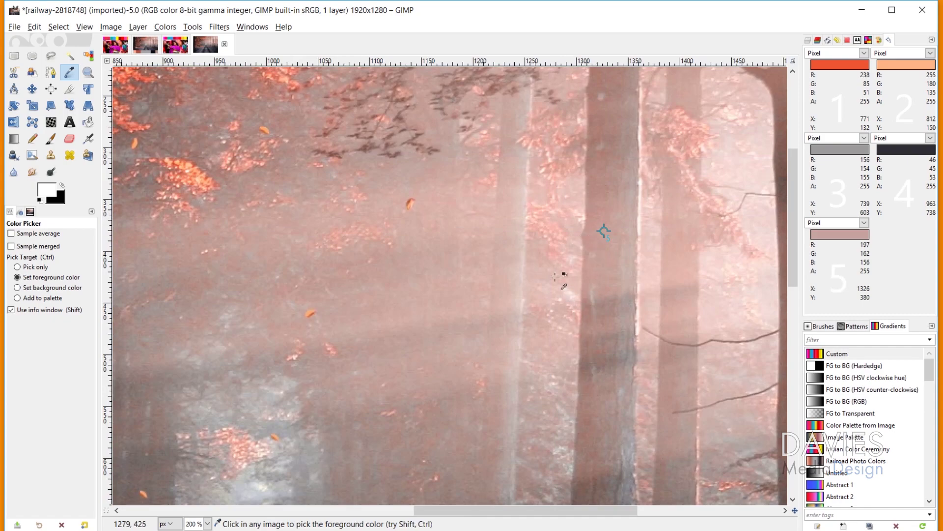
Add a sixth sample point in the light haze at the far end of the tracks, at about X 962, Y 640
{"action": "scroll", "coordinate": [565, 275], "scroll_direction": "down", "scroll_amount": 7}
{"action": "scroll", "coordinate": [691, 133], "scroll_direction": "up", "scroll_amount": 5}
{"action": "scroll", "coordinate": [658, 276], "scroll_direction": "down", "scroll_amount": 3}
{"action": "scroll", "coordinate": [658, 276], "scroll_direction": "down", "scroll_amount": 2, "text": "ctrl"}
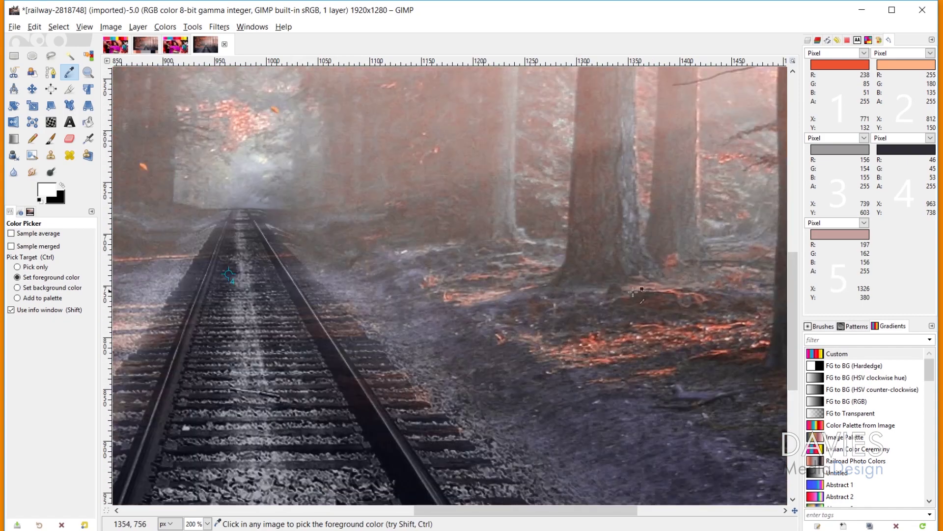
{"action": "scroll", "coordinate": [589, 221], "scroll_direction": "up", "scroll_amount": 4}
{"action": "scroll", "coordinate": [573, 204], "scroll_direction": "down", "scroll_amount": 4}
{"action": "scroll", "coordinate": [511, 142], "scroll_direction": "up", "scroll_amount": 2}
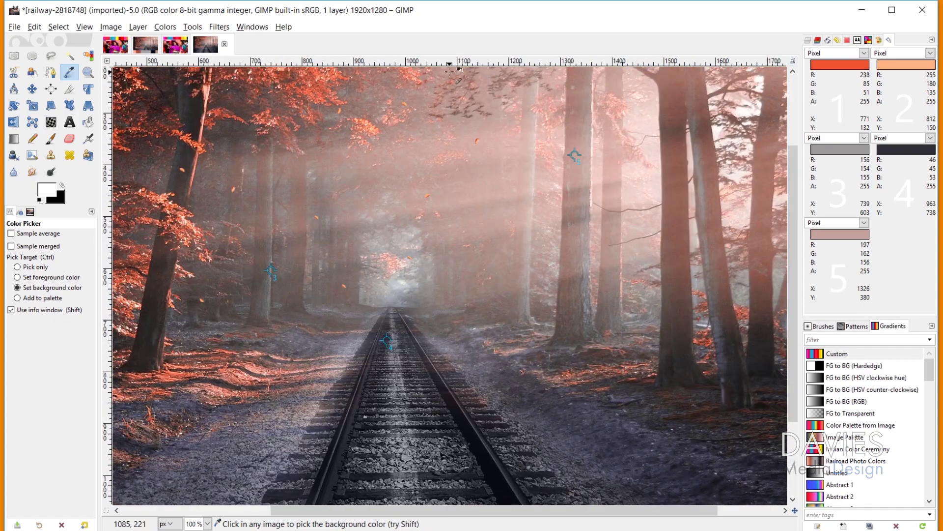
{"action": "left_click_drag", "start_coordinate": [452, 63], "coordinate": [385, 287]}
{"action": "scroll", "coordinate": [620, 334], "scroll_direction": "down", "scroll_amount": 1, "text": "ctrl"}
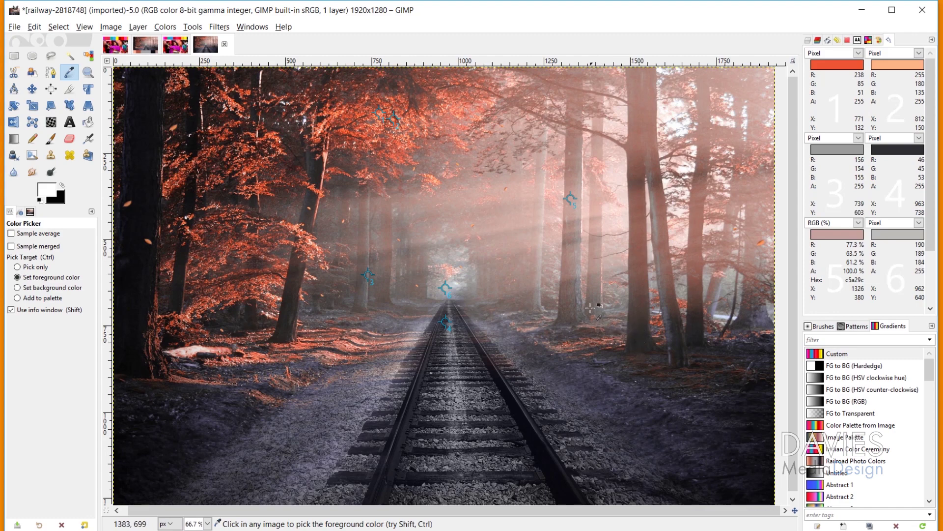
Add a seventh sample point near the base of the large dark tree at about X 121, Y 792
{"action": "key", "text": "ctrl"}
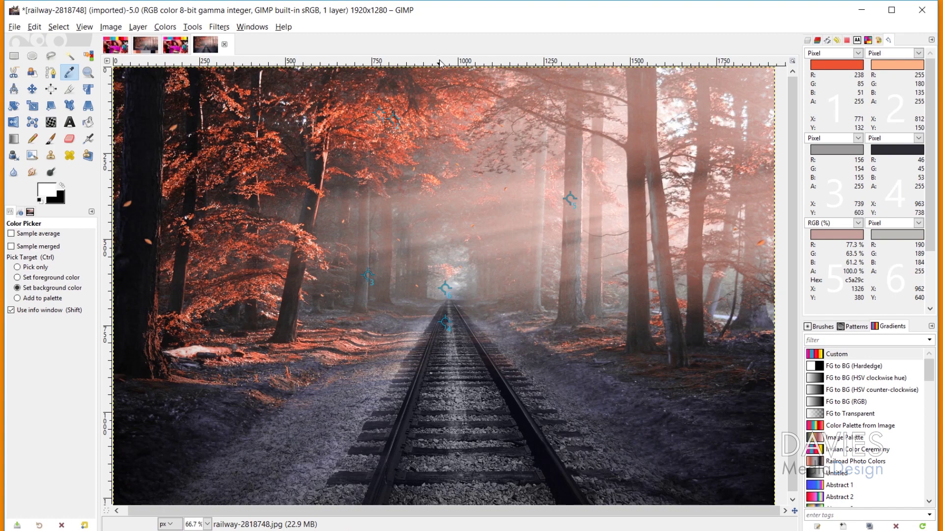
{"action": "left_click_drag", "start_coordinate": [441, 63], "coordinate": [156, 344]}
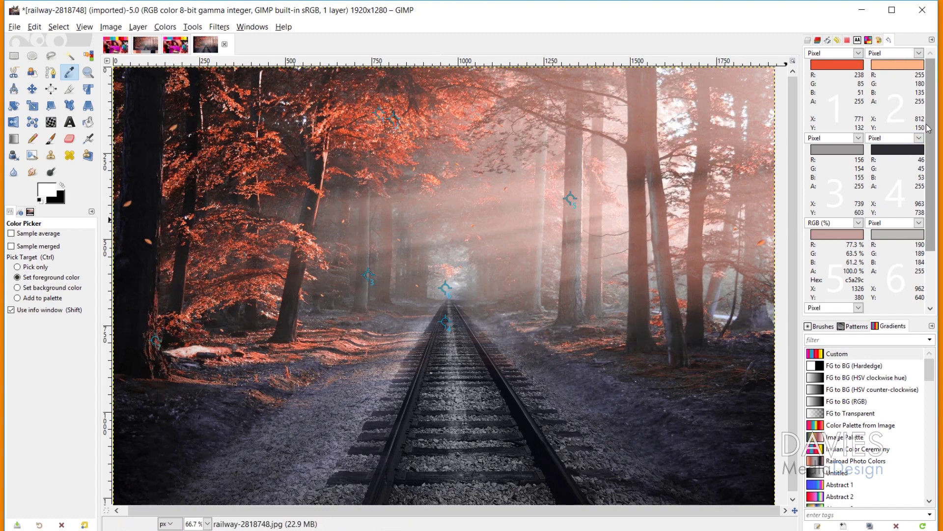
{"action": "scroll", "coordinate": [865, 206], "scroll_direction": "down", "scroll_amount": 4}
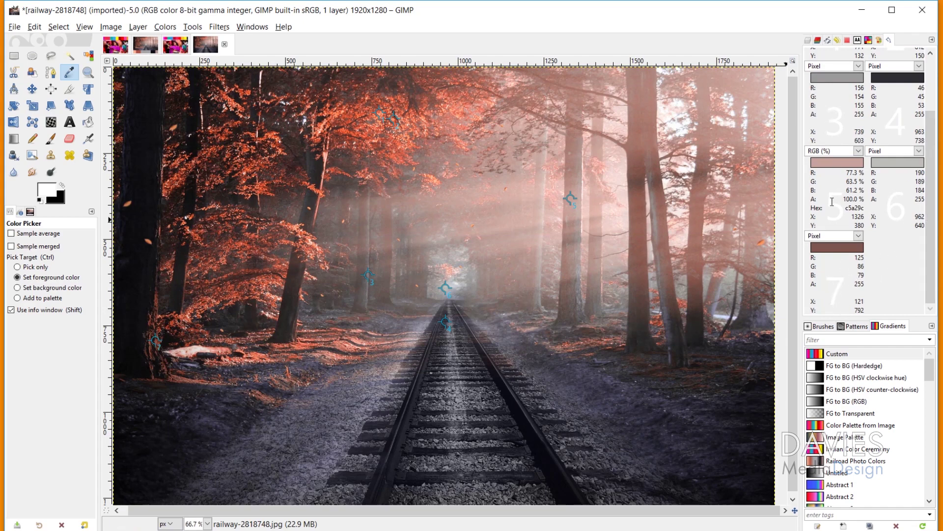
Switch the first sample point's readout to RGB (%) so its hex code is listed
{"action": "key", "text": "ctrl"}
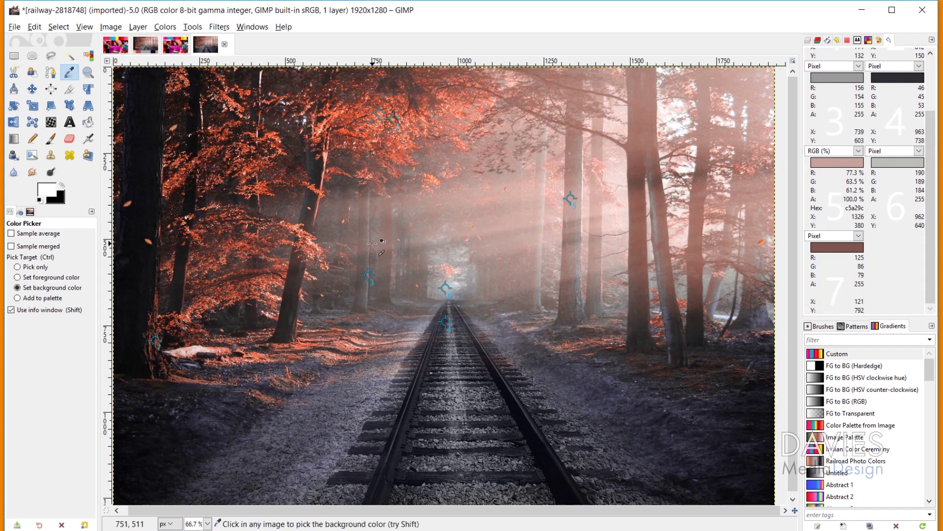
{"action": "scroll", "coordinate": [922, 215], "scroll_direction": "up", "scroll_amount": 3}
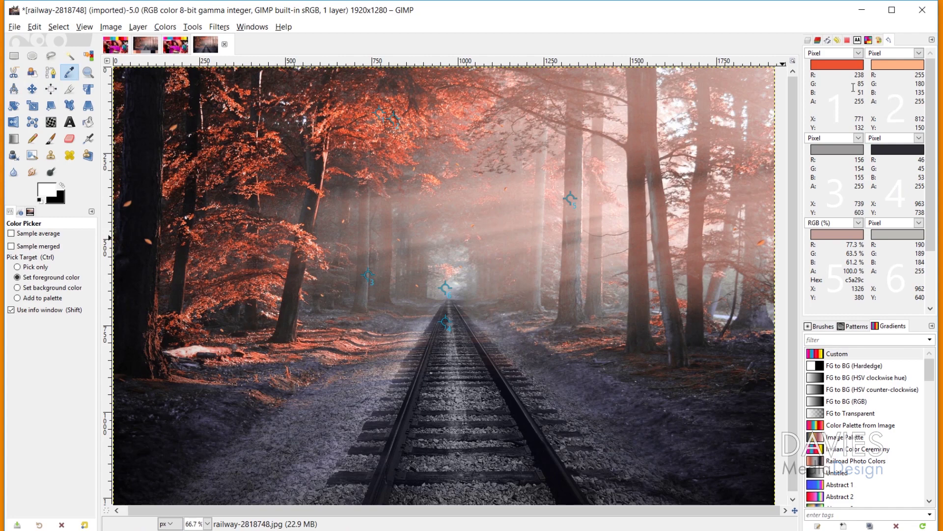
{"action": "left_click", "coordinate": [859, 54]}
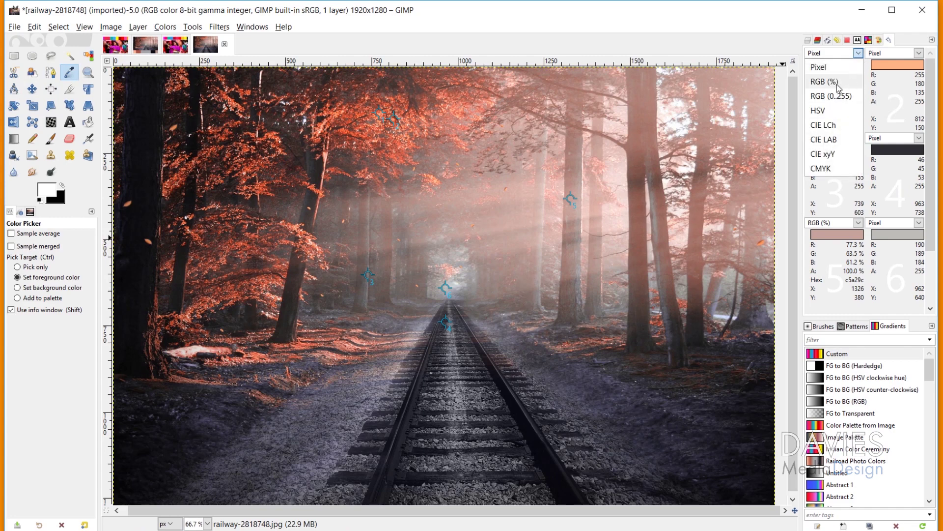
{"action": "key", "text": "Escape"}
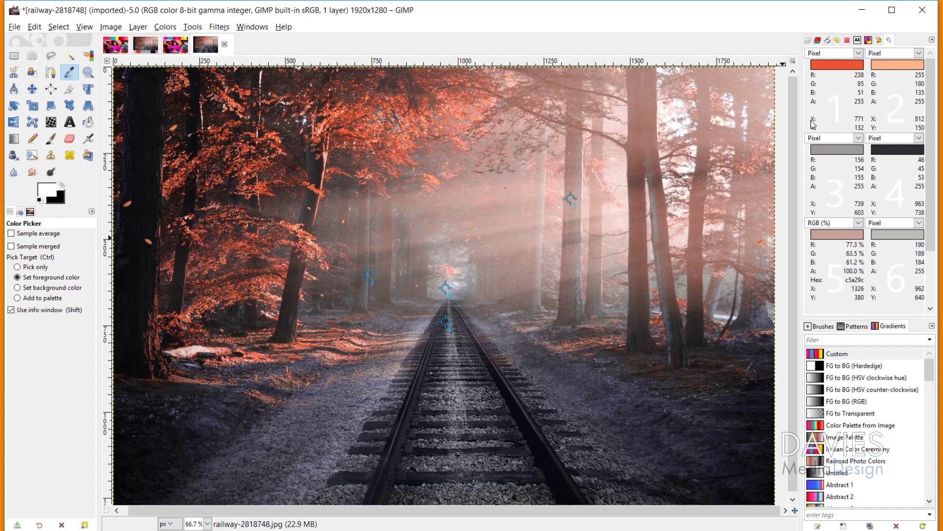
{"action": "left_click", "coordinate": [858, 53]}
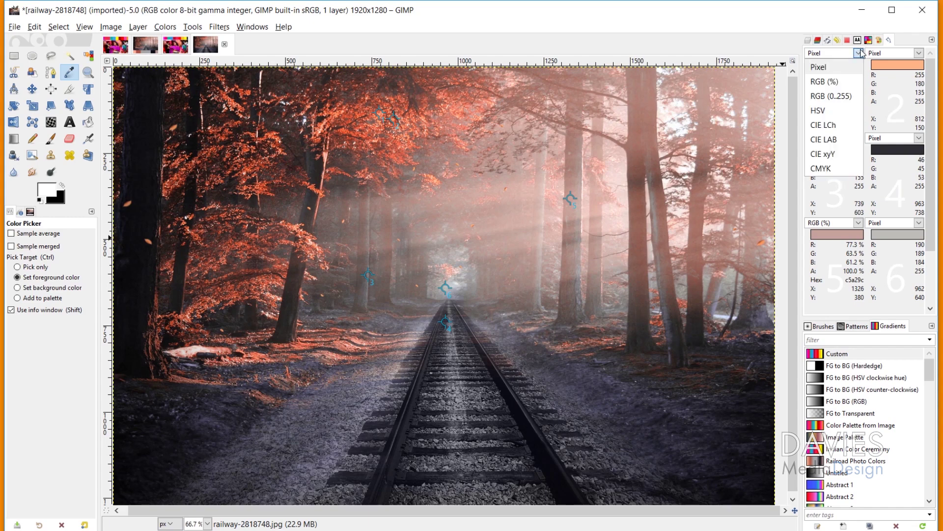
{"action": "left_click", "coordinate": [840, 83]}
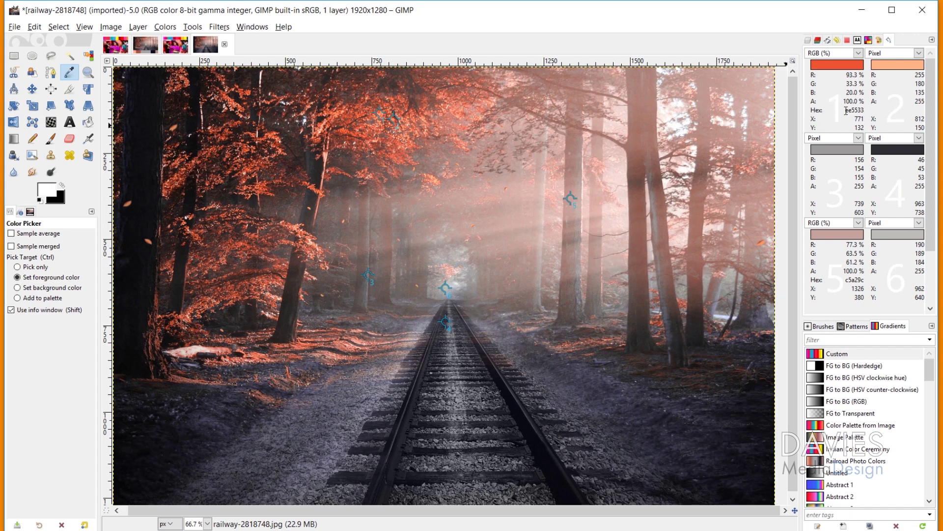
Copy the first sample point's hex code ee5533 and apply it as the foreground color's HTML notation
{"action": "right_click", "coordinate": [861, 113]}
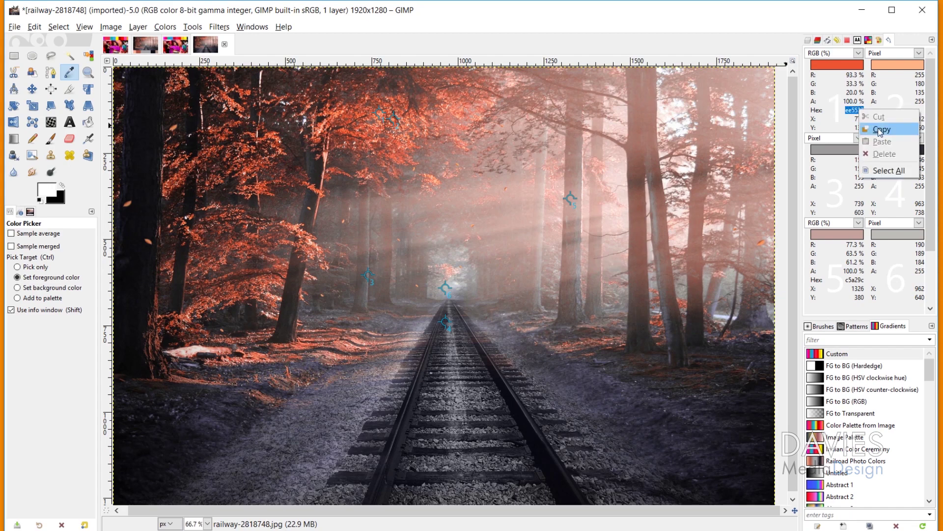
{"action": "left_click", "coordinate": [880, 129]}
{"action": "left_click", "coordinate": [53, 192]}
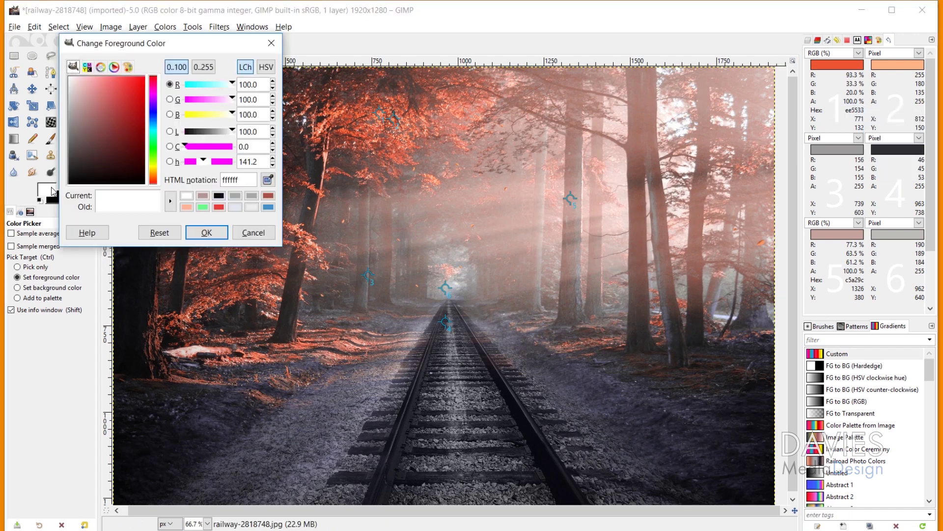
{"action": "double_click", "coordinate": [245, 180]}
{"action": "key", "text": "ctrl+v"}
{"action": "left_click", "coordinate": [207, 232]}
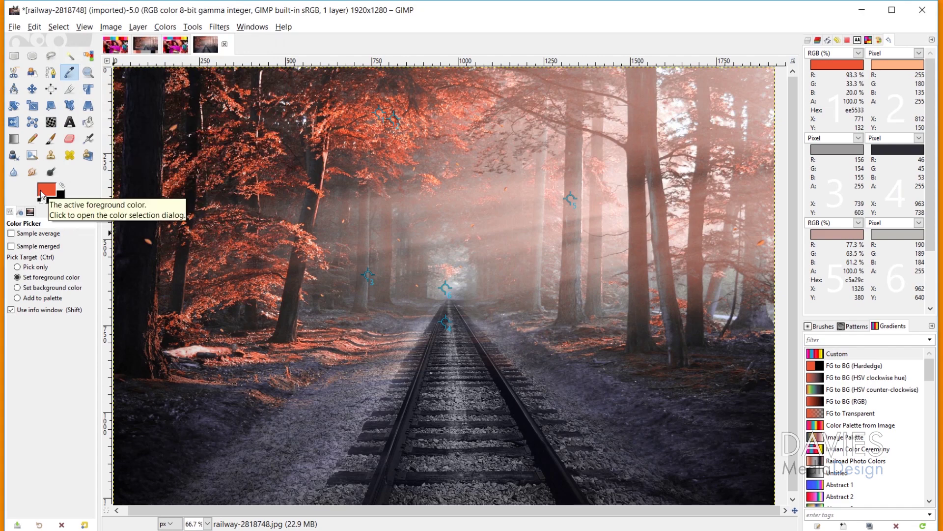
Create a new palette named Railway Photo Colors and return to the sample points
{"action": "left_click", "coordinate": [868, 40]}
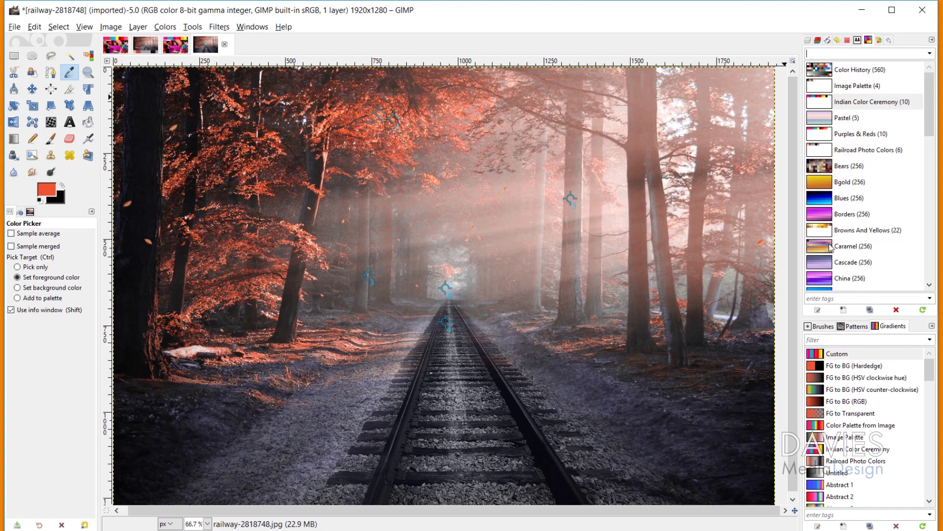
{"action": "left_click", "coordinate": [844, 309]}
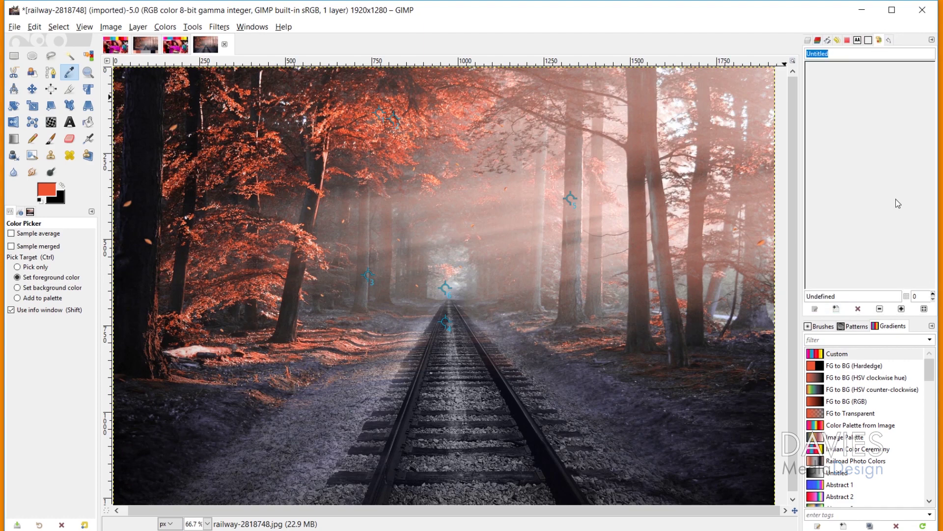
{"action": "type", "text": "Railway Photo Colors"}
{"action": "left_click", "coordinate": [889, 40]}
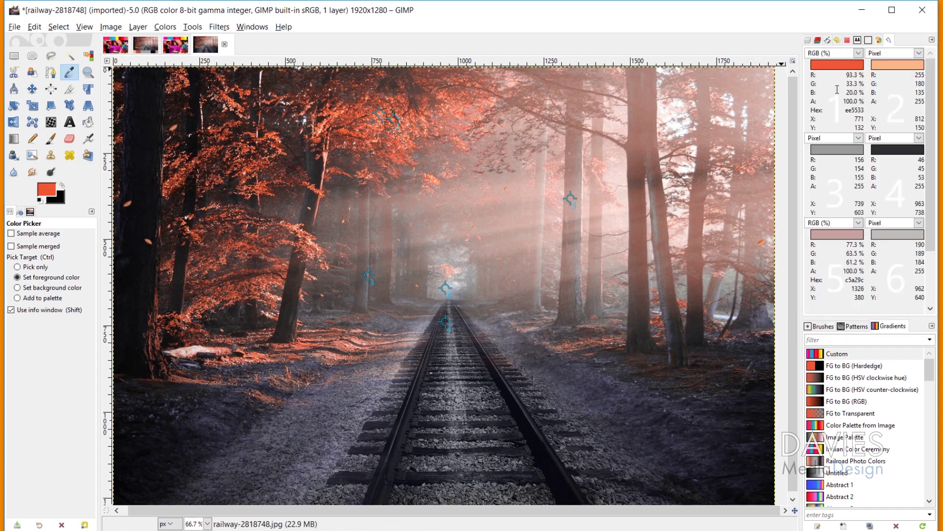
Add the foreground color ee5533 as the first entry of the Railway Photo Colors palette, check the palette list and return to the sample points
{"action": "left_click", "coordinate": [880, 41]}
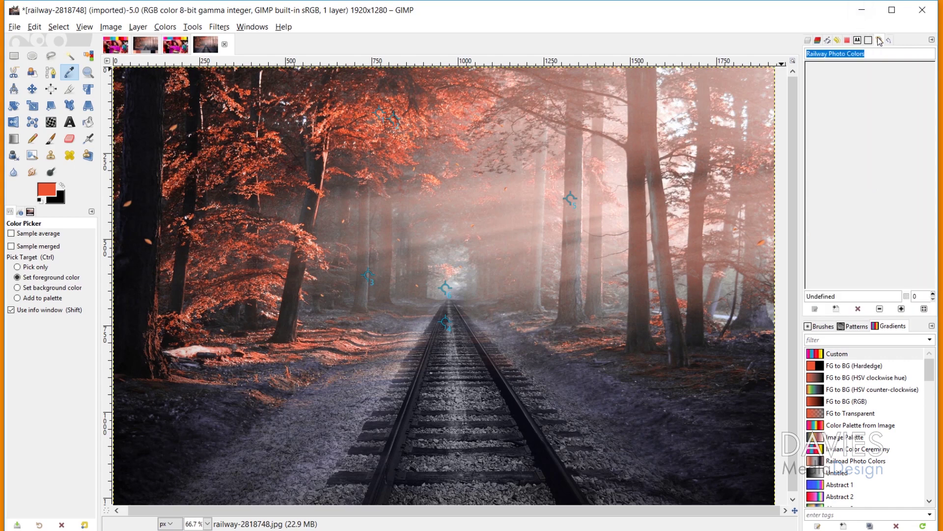
{"action": "left_click", "coordinate": [836, 308]}
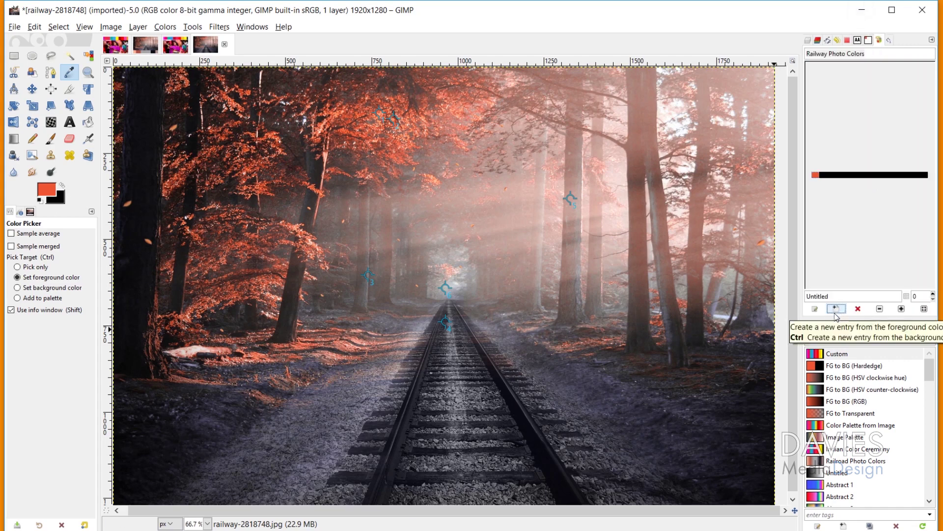
{"action": "left_click", "coordinate": [868, 41]}
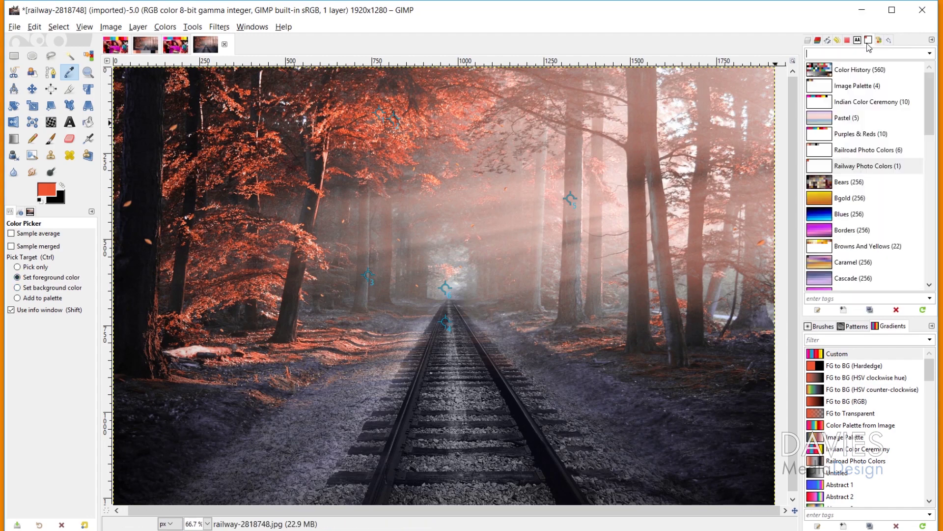
{"action": "left_click", "coordinate": [889, 41]}
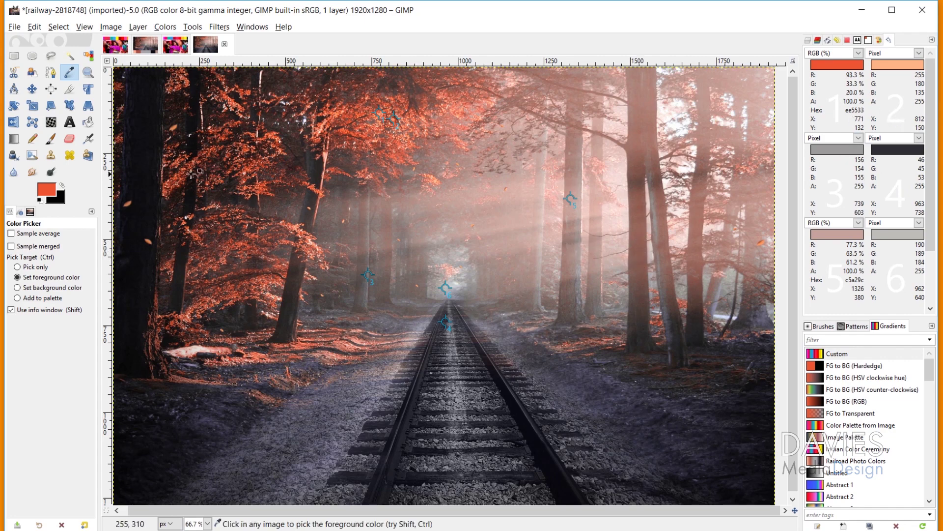
Sample the second sample point's swatch, ffb487, in the foreground color dialog and store it in the color history
{"action": "left_click", "coordinate": [48, 196]}
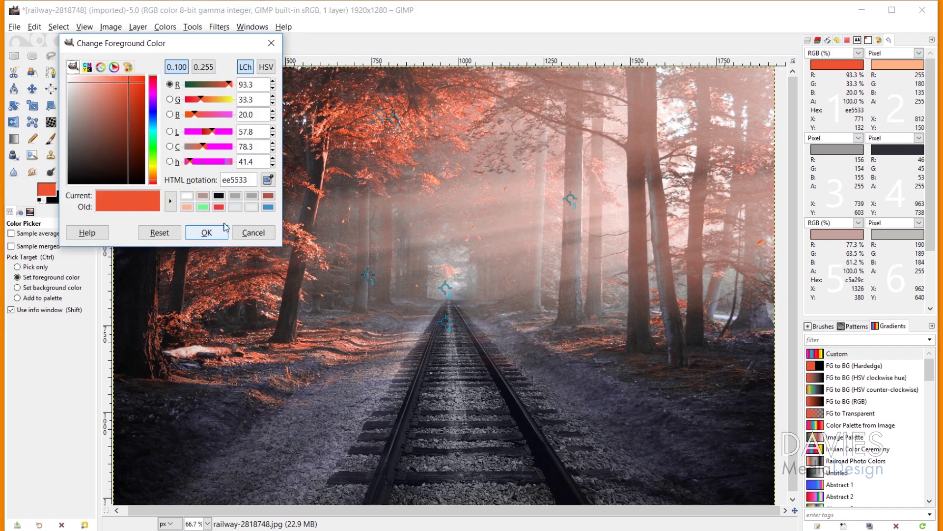
{"action": "left_click", "coordinate": [269, 179]}
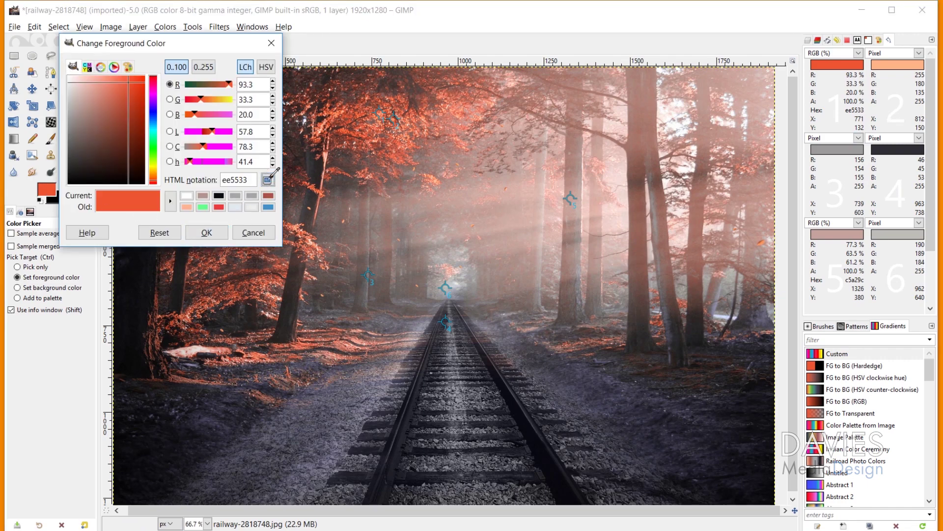
{"action": "left_click", "coordinate": [896, 65]}
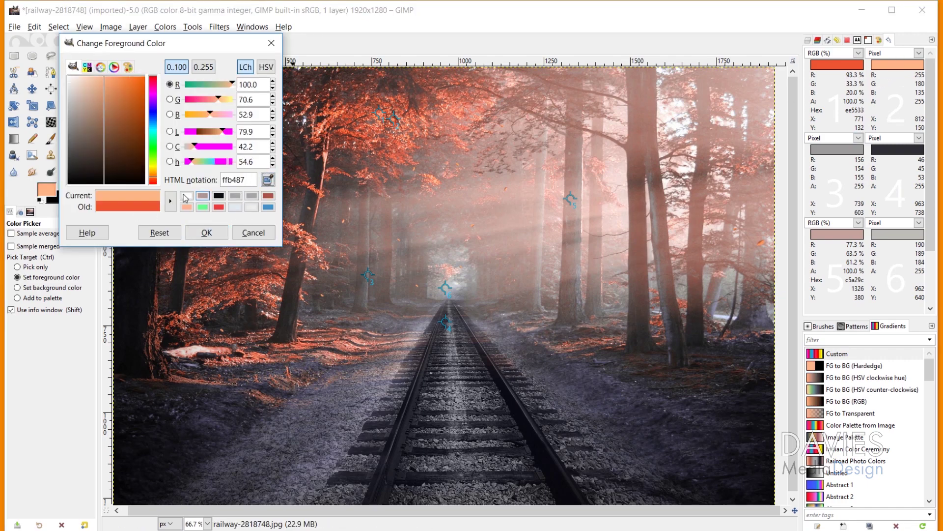
{"action": "left_click", "coordinate": [170, 201]}
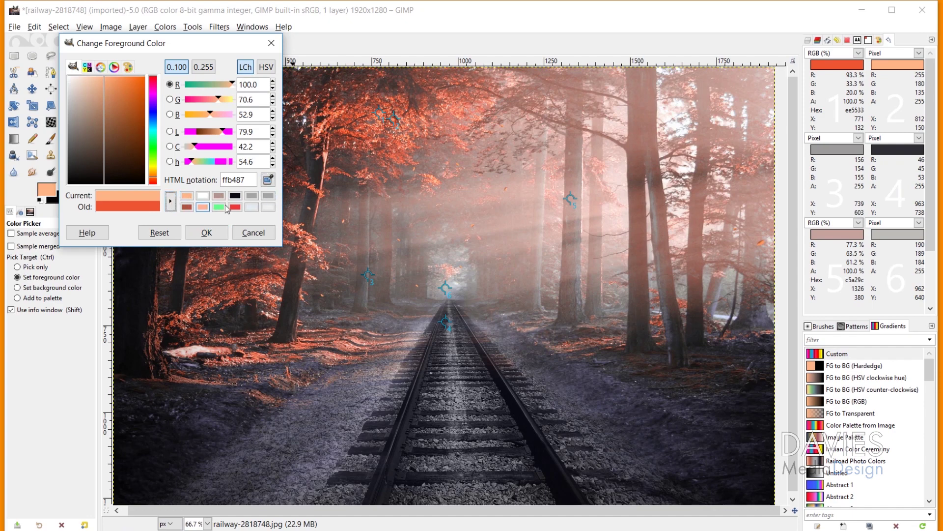
Sample the third sample point's swatch, 9c9a9b, and store it in the color history
{"action": "left_click", "coordinate": [269, 180]}
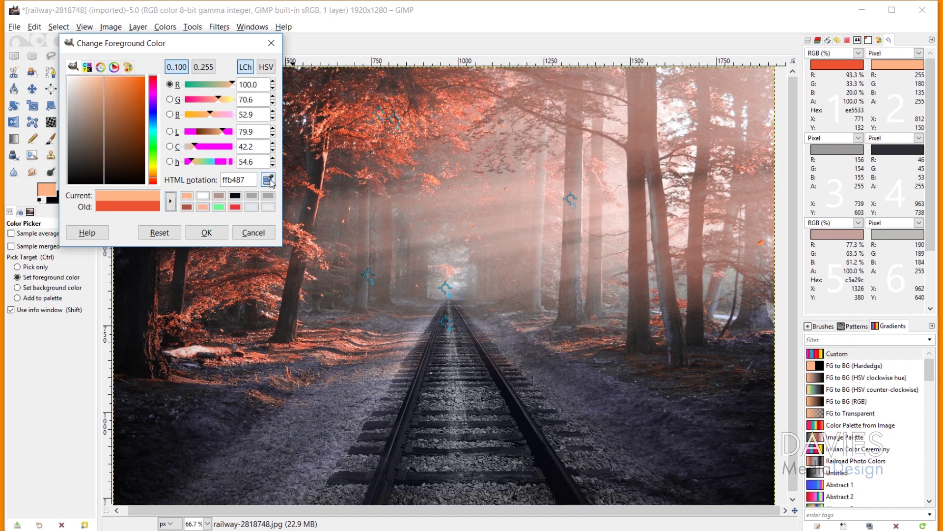
{"action": "left_click", "coordinate": [836, 149]}
{"action": "left_click", "coordinate": [175, 202]}
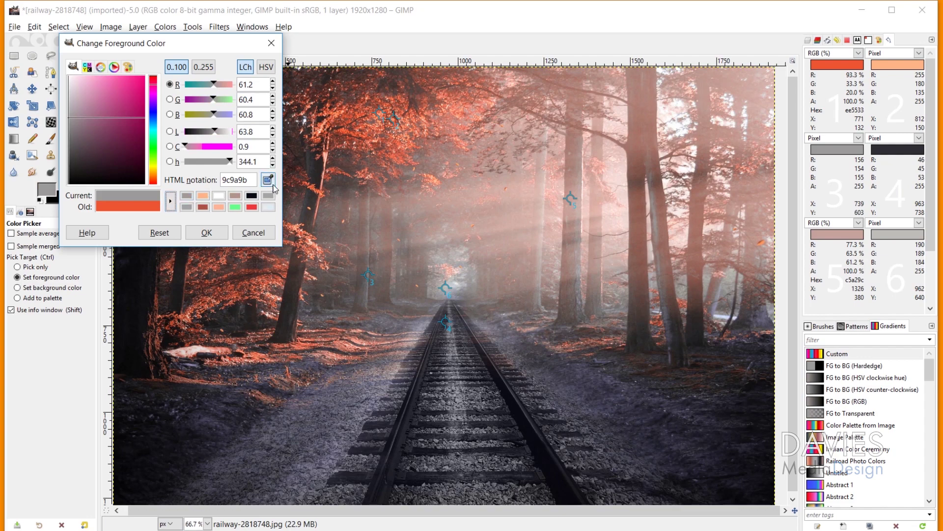
Sample the fourth and fifth sample points' swatches, 2e2d35 and c5a29c, and store both in the color history
{"action": "left_click_drag", "start_coordinate": [877, 148], "coordinate": [128, 196]}
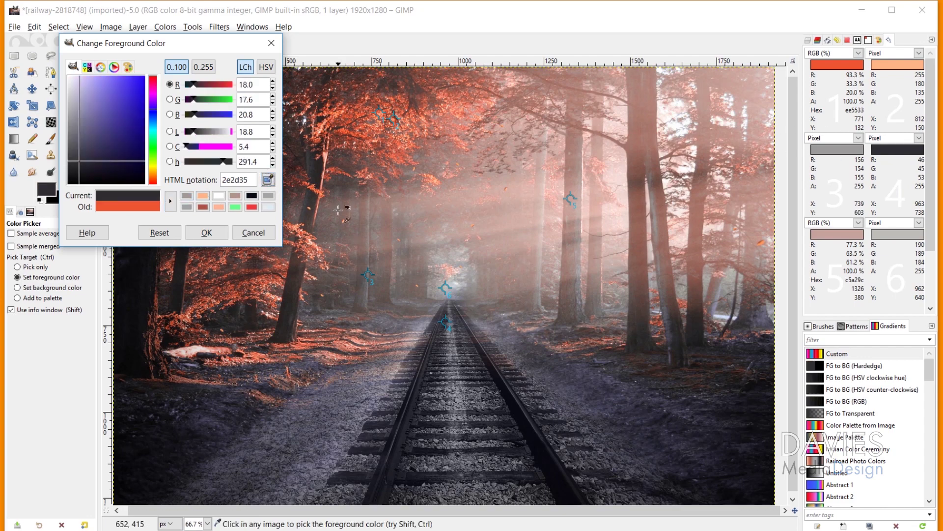
{"action": "left_click", "coordinate": [170, 201]}
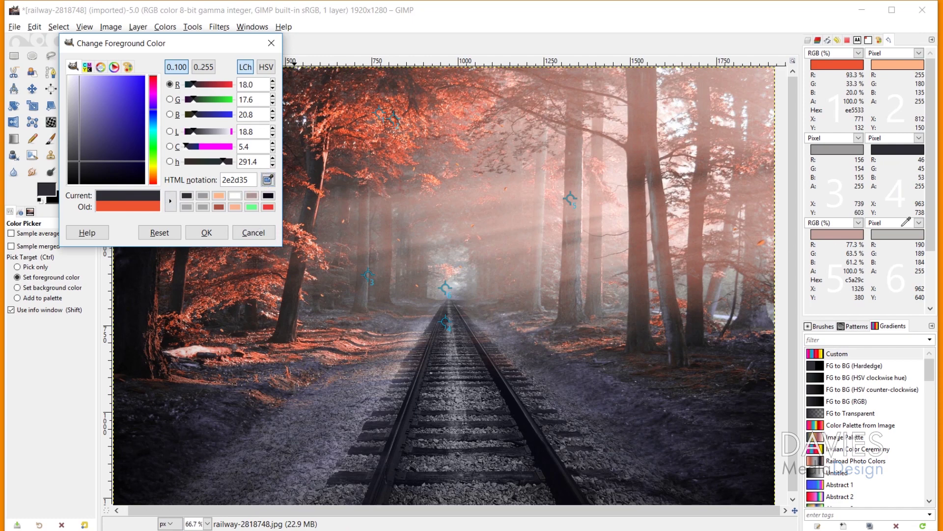
{"action": "left_click", "coordinate": [855, 230]}
{"action": "left_click", "coordinate": [170, 201]}
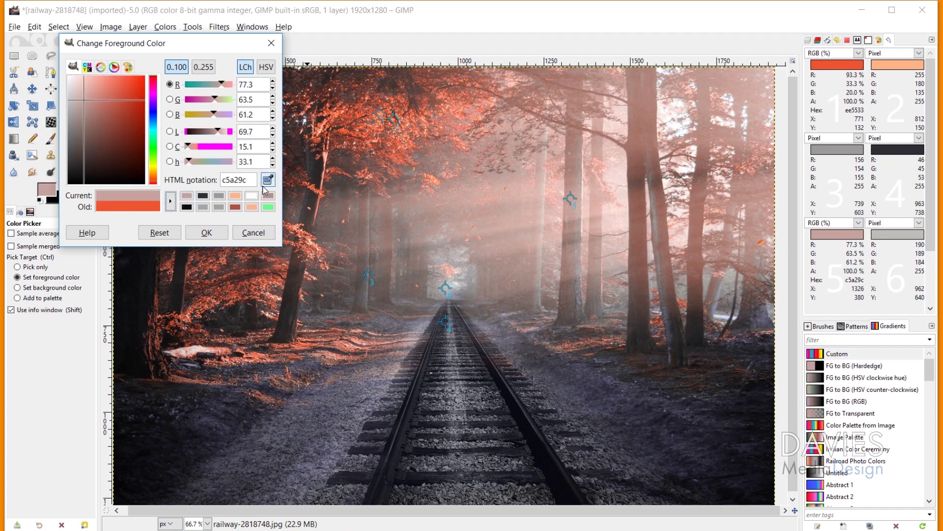
Sample the sixth sample point's swatch, bebdb8, store it in the color history and apply it as the foreground color
{"action": "left_click", "coordinate": [268, 180]}
{"action": "left_click", "coordinate": [895, 234]}
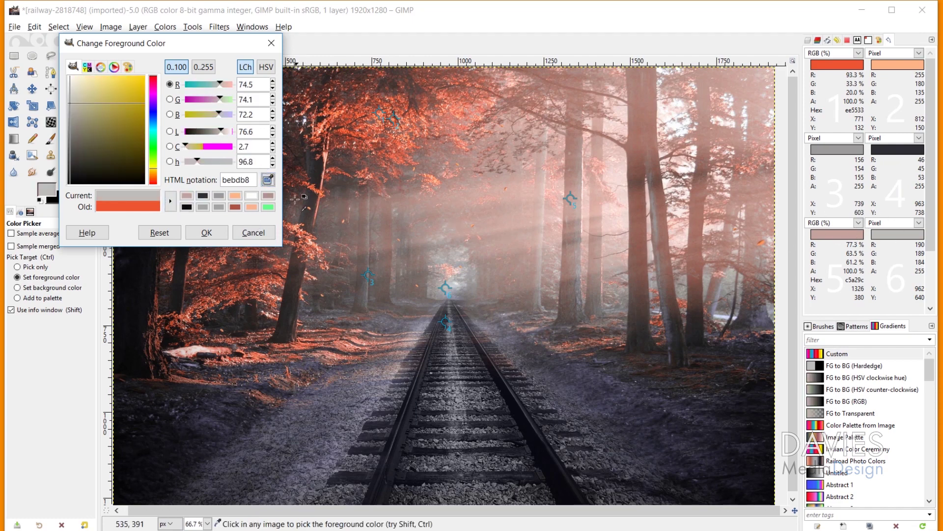
{"action": "left_click", "coordinate": [170, 205]}
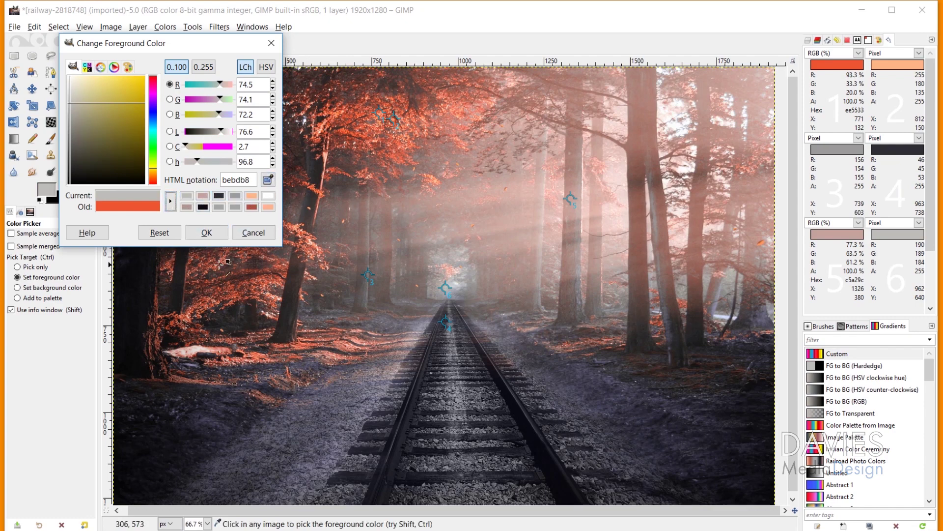
{"action": "left_click", "coordinate": [206, 233]}
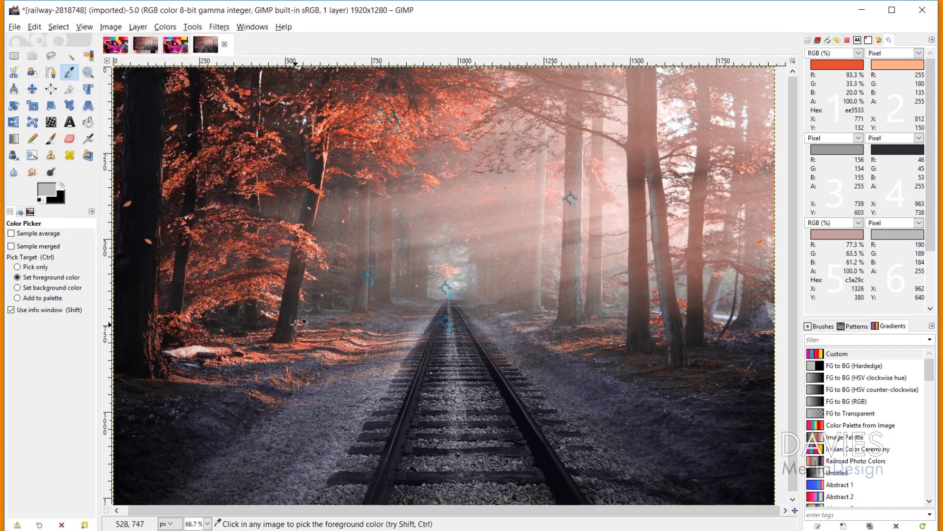
Recall ffb487 from the color history as the foreground color and add it to the Railway Photo Colors palette
{"action": "left_click", "coordinate": [880, 40]}
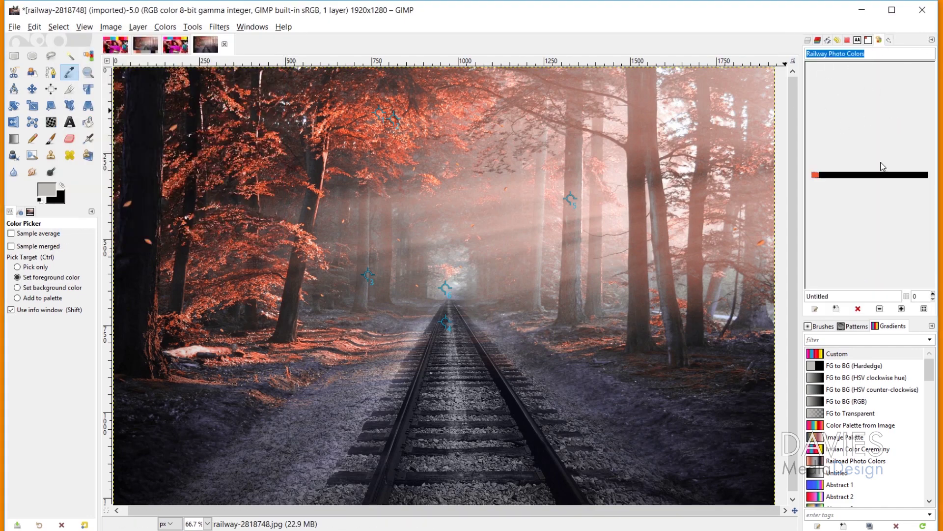
{"action": "left_click", "coordinate": [51, 192]}
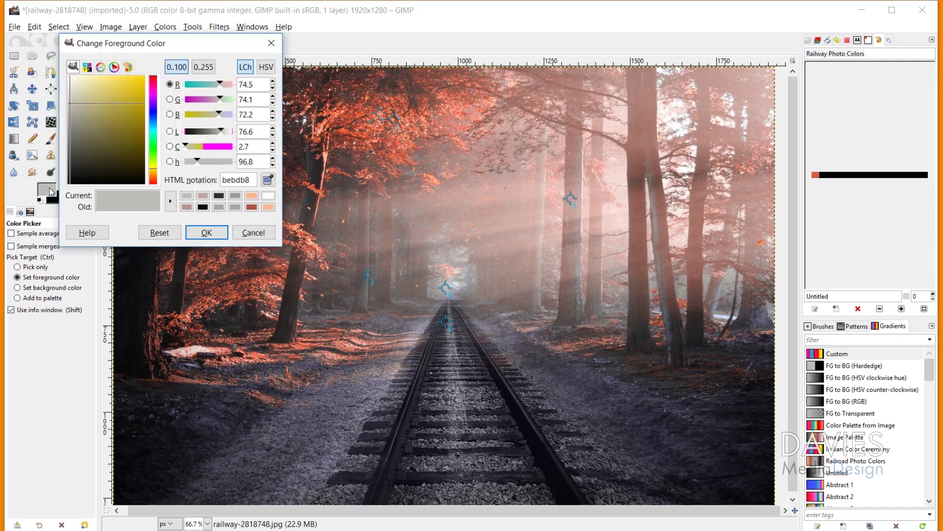
{"action": "left_click", "coordinate": [252, 197]}
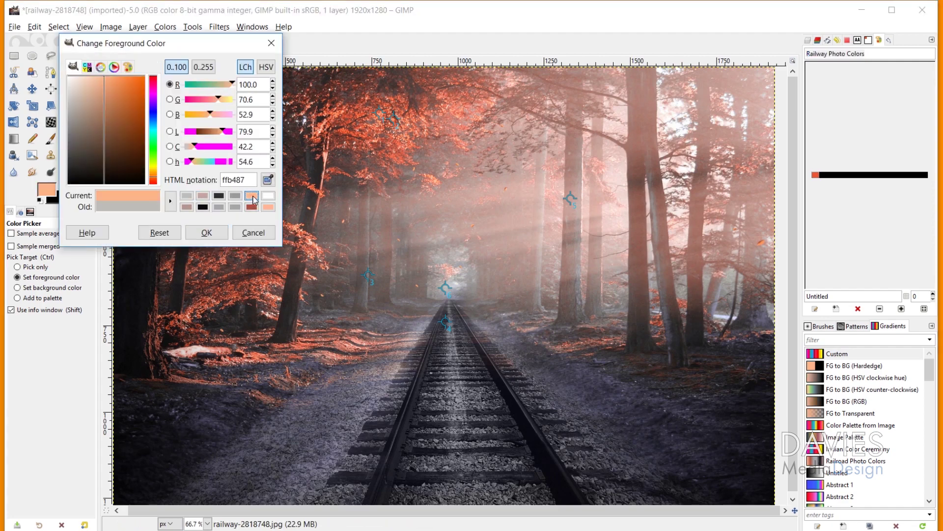
{"action": "left_click", "coordinate": [210, 231]}
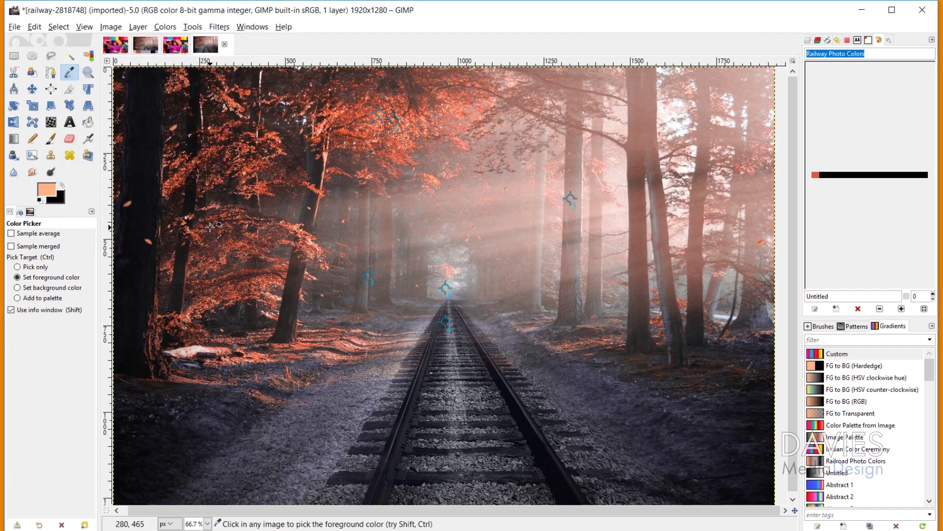
{"action": "left_click", "coordinate": [835, 309]}
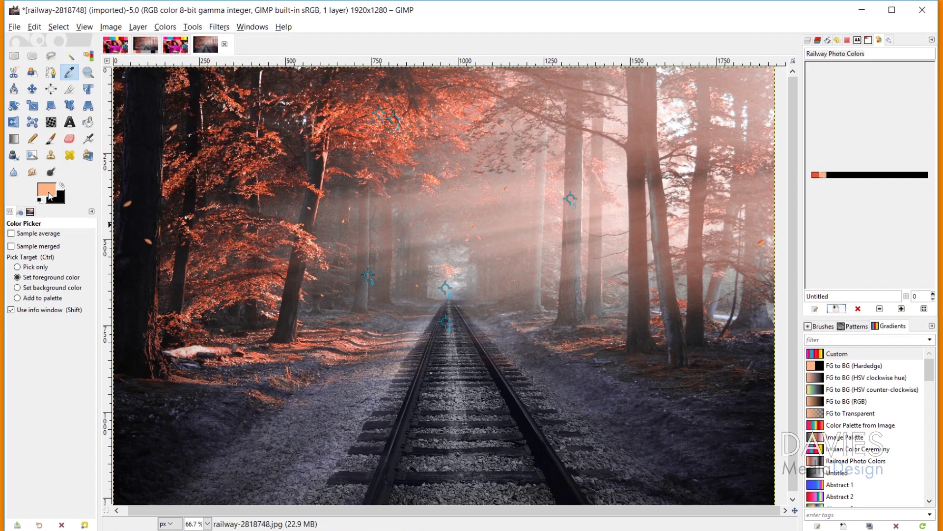
Set the foreground to the stored gray 9c9a9b and add it as the palette's third entry
{"action": "left_click", "coordinate": [48, 195]}
{"action": "left_click", "coordinate": [235, 196]}
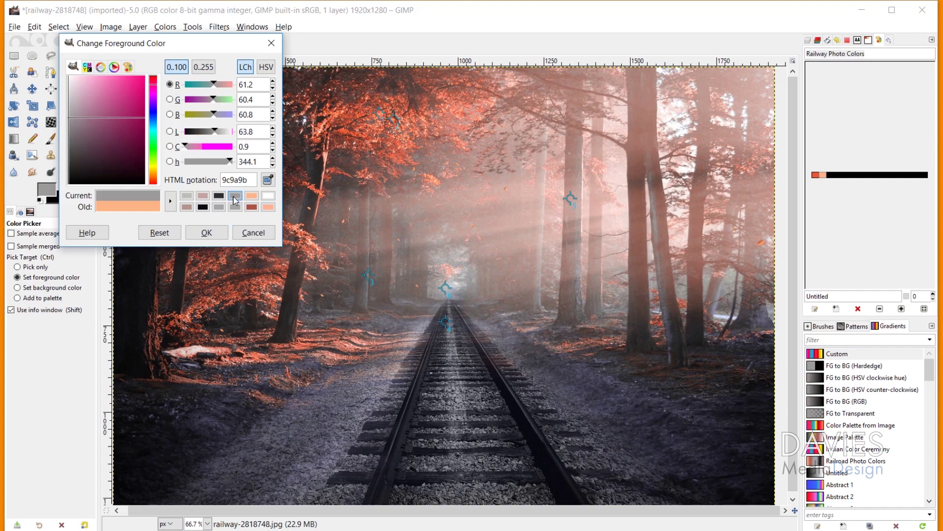
{"action": "left_click", "coordinate": [209, 232]}
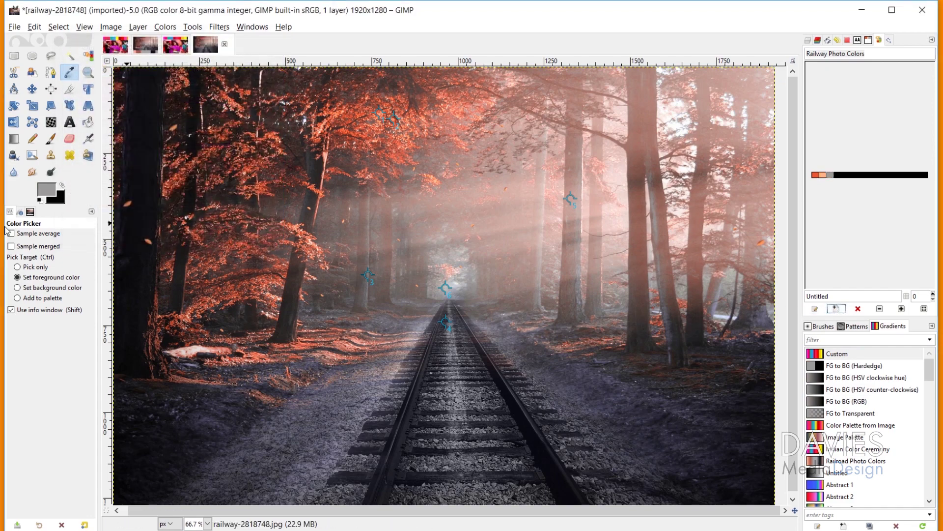
Set the foreground to the stored dark color 2e2d35 and add it as the palette's fourth entry
{"action": "left_click", "coordinate": [43, 191]}
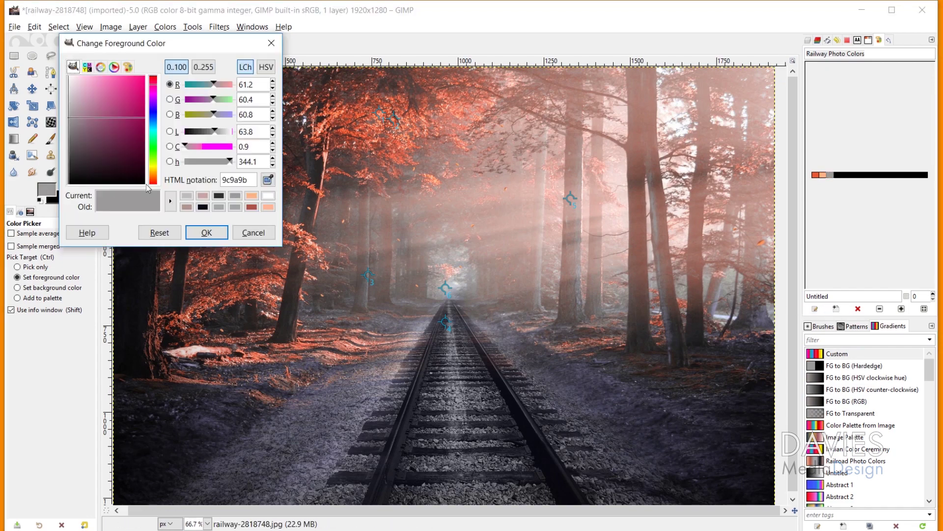
{"action": "left_click", "coordinate": [218, 195]}
{"action": "left_click", "coordinate": [213, 234]}
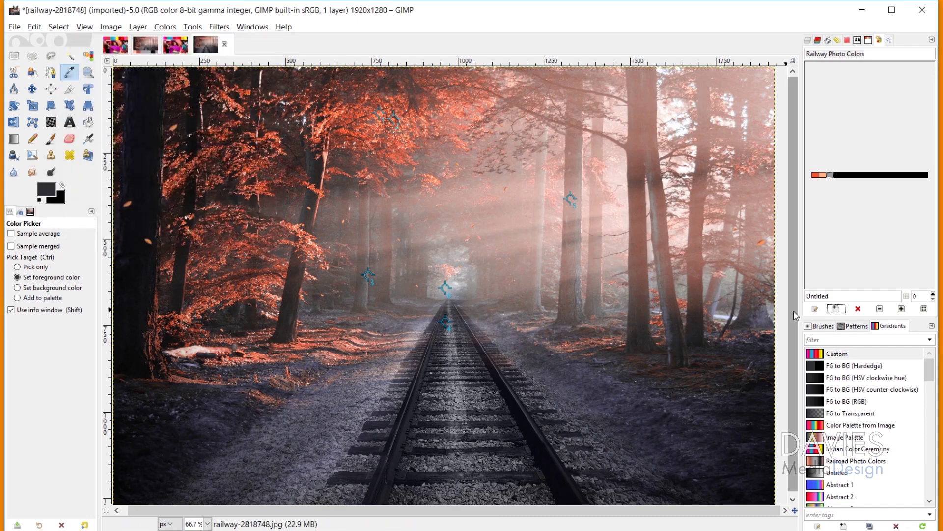
{"action": "left_click", "coordinate": [843, 311]}
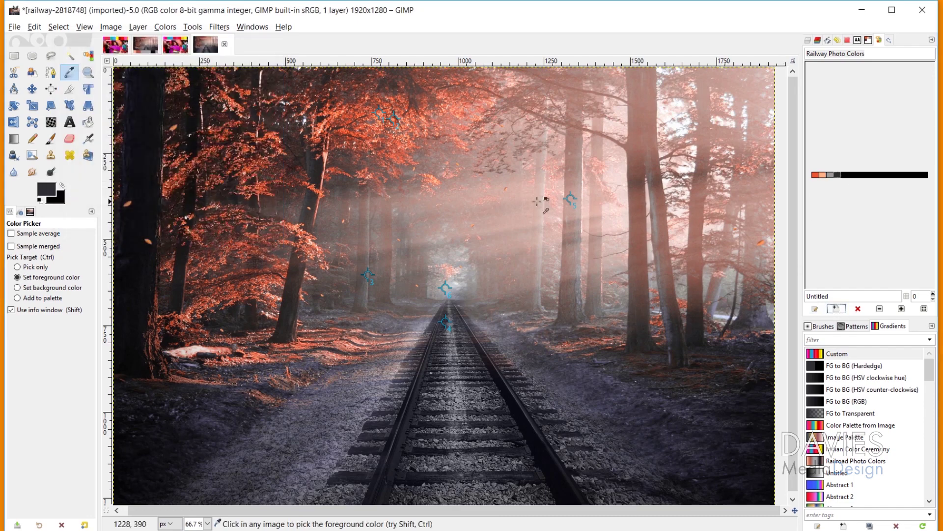
Set the foreground to the stored dusty pink c5a29c and add it as the palette's fifth entry
{"action": "left_click", "coordinate": [52, 190]}
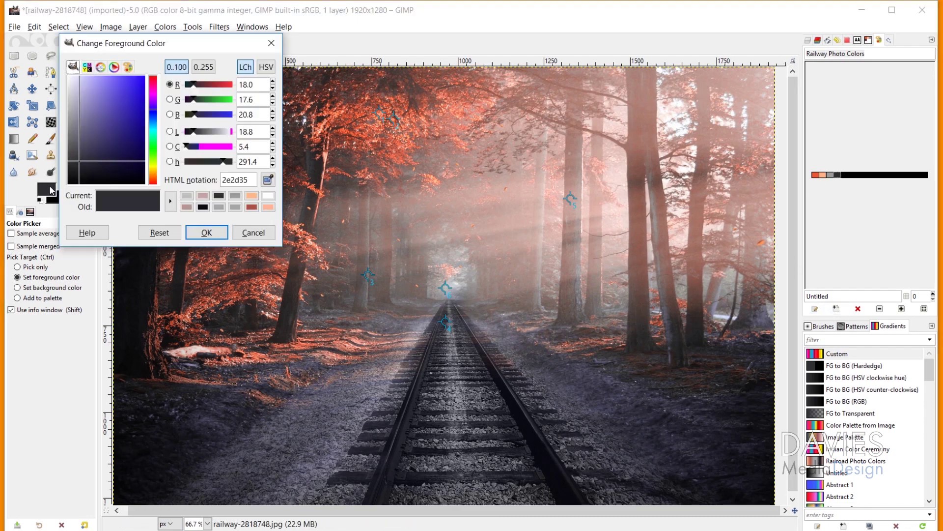
{"action": "left_click", "coordinate": [202, 196]}
{"action": "left_click", "coordinate": [206, 233]}
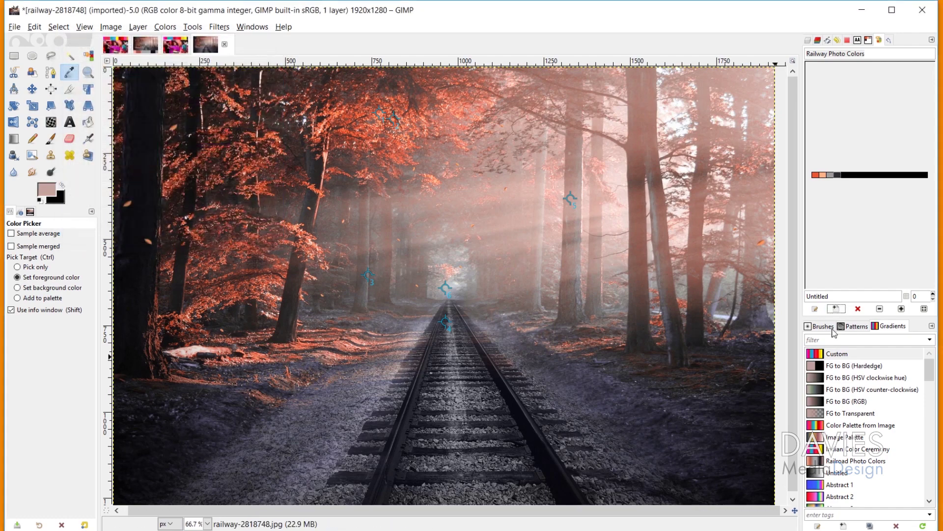
Add the stored light gray bebdb8 as the palette's sixth entry and set the foreground color back to orange
{"action": "left_click", "coordinate": [49, 192]}
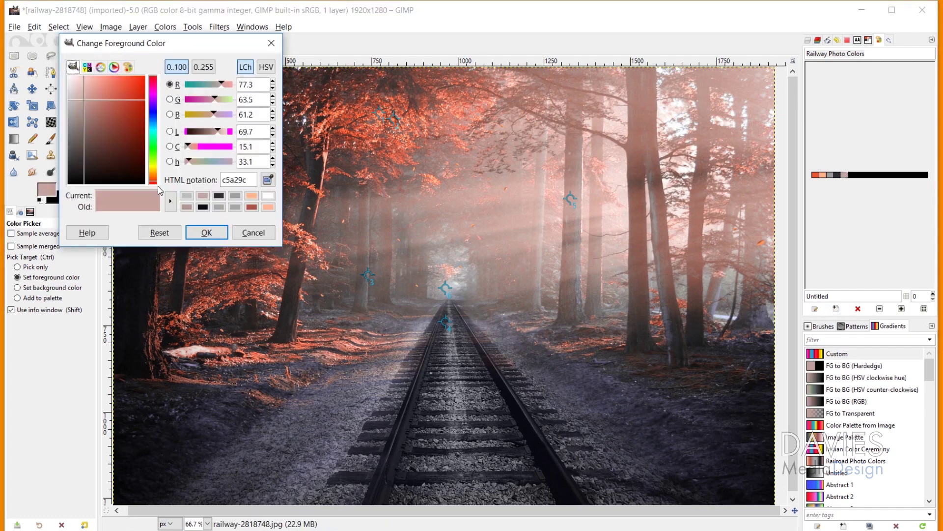
{"action": "left_click", "coordinate": [187, 197]}
{"action": "left_click", "coordinate": [206, 232]}
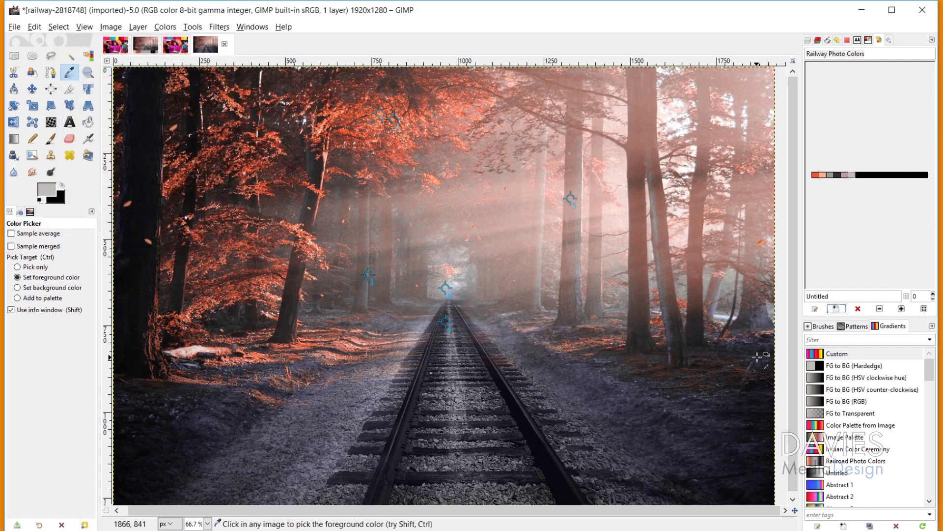
{"action": "left_click", "coordinate": [763, 241]}
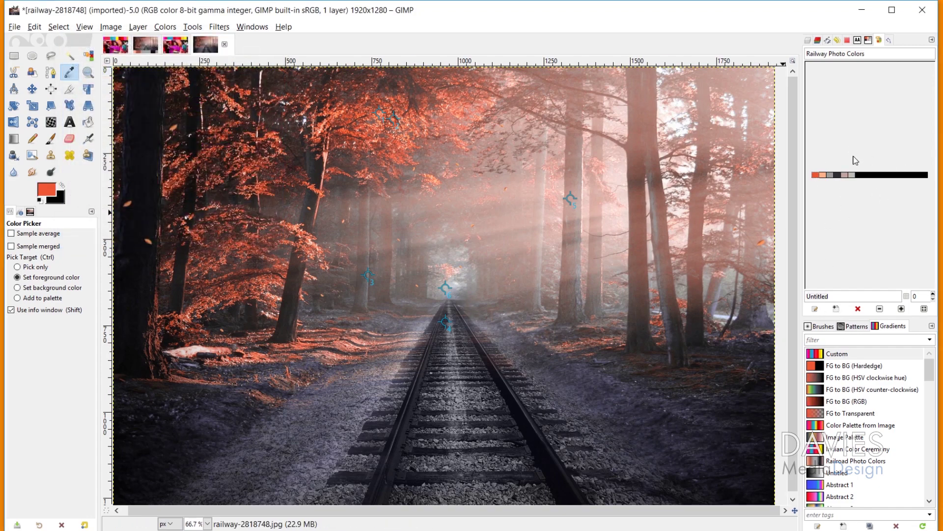
Convert the Railway Photo Colors palette into a gradient with Palette to Gradient
{"action": "left_click", "coordinate": [869, 42]}
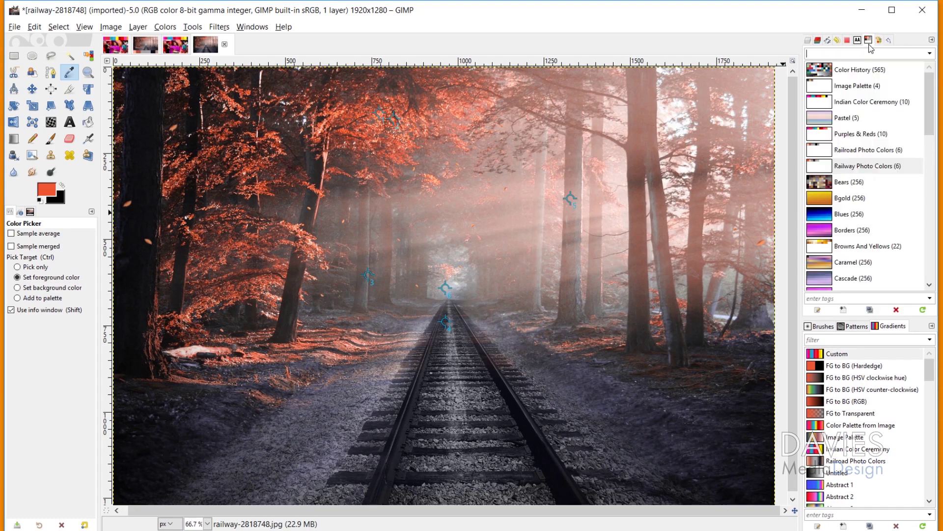
{"action": "right_click", "coordinate": [867, 173]}
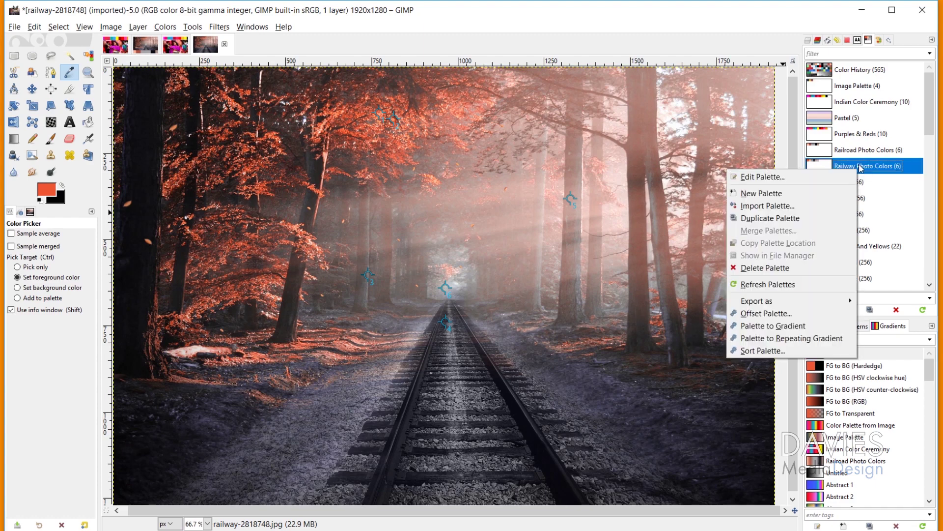
{"action": "left_click", "coordinate": [775, 329]}
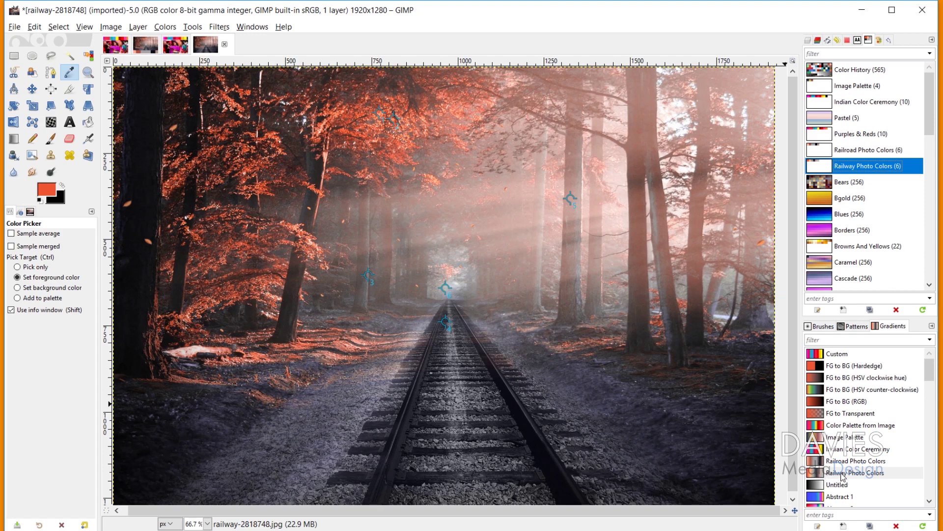
{"action": "key", "text": "minus"}
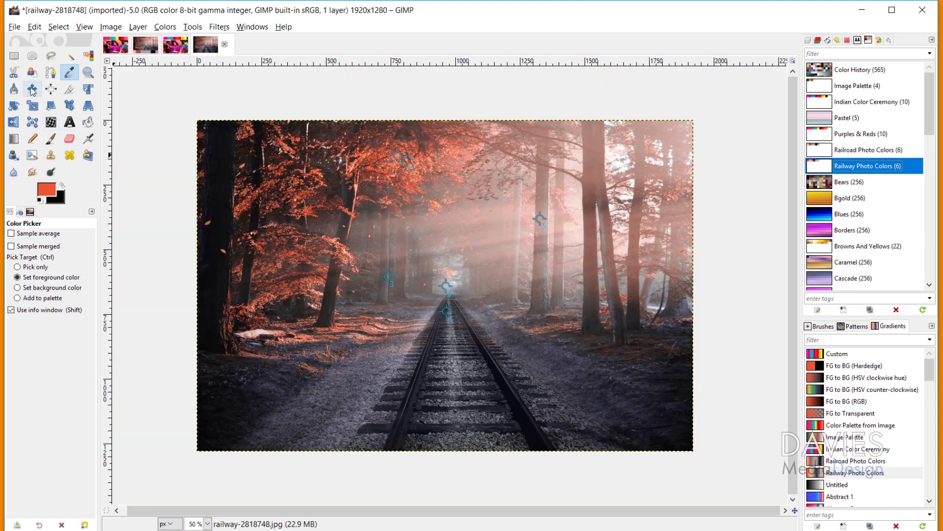
Make a rectangular selection about 1926 × 286 px spanning the full width of the photo's bottom edge
{"action": "left_click", "coordinate": [14, 56]}
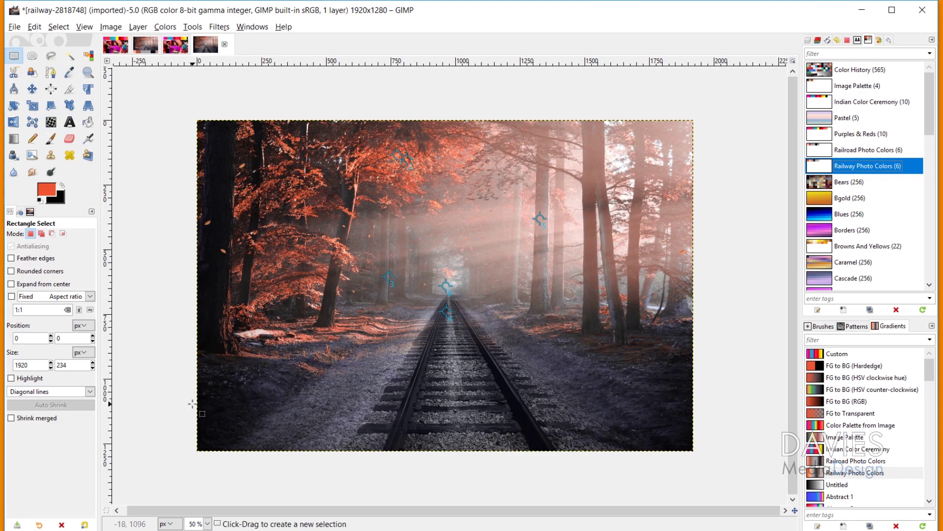
{"action": "left_click_drag", "start_coordinate": [196, 378], "coordinate": [693, 451]}
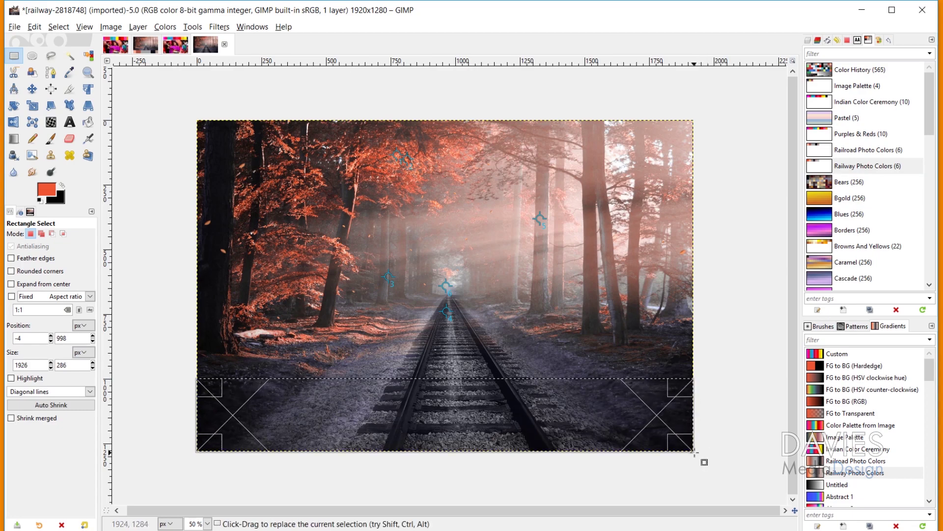
Fill the selected strip on a new layer named Gradient with the Railway Photo Colors gradient, drawn horizontally from edge to edge
{"action": "left_click", "coordinate": [13, 138]}
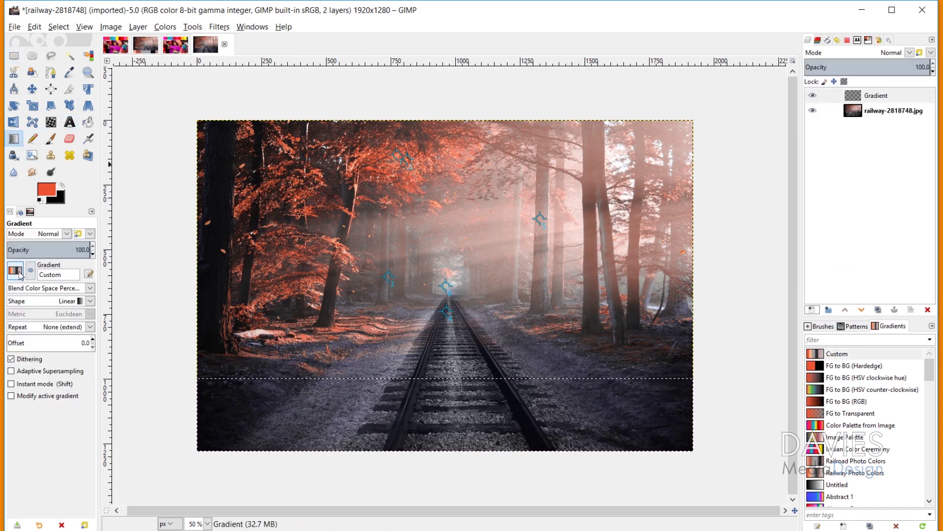
{"action": "left_click", "coordinate": [21, 273]}
{"action": "scroll", "coordinate": [44, 329], "scroll_direction": "down", "scroll_amount": 3}
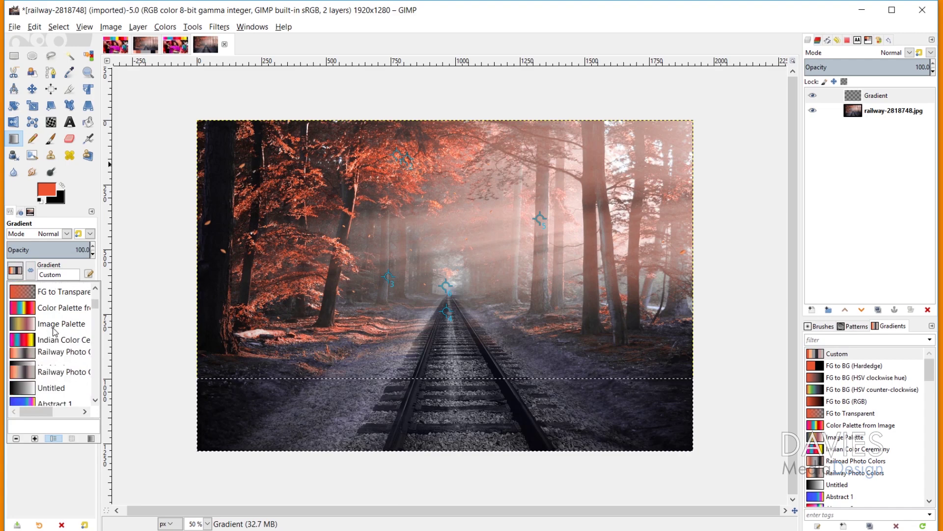
{"action": "left_click", "coordinate": [28, 335]}
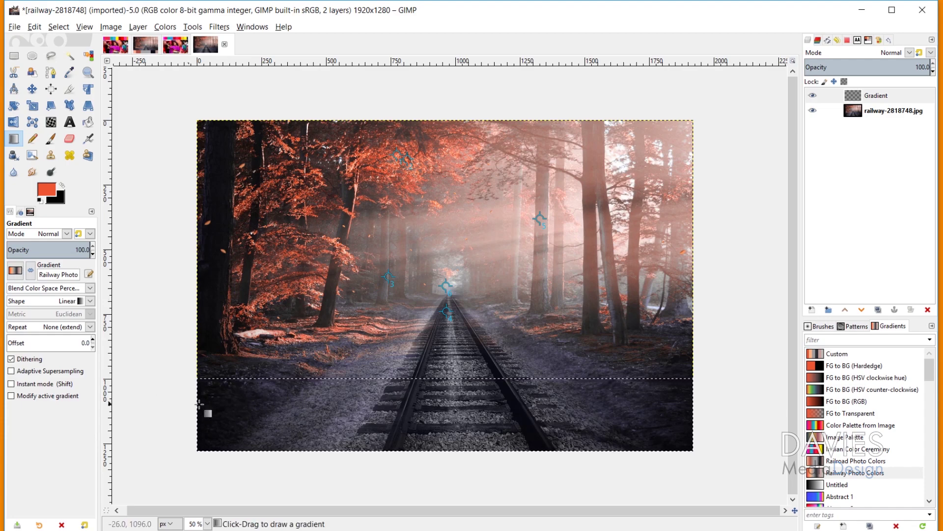
{"action": "left_click_drag", "start_coordinate": [206, 411], "coordinate": [546, 410]}
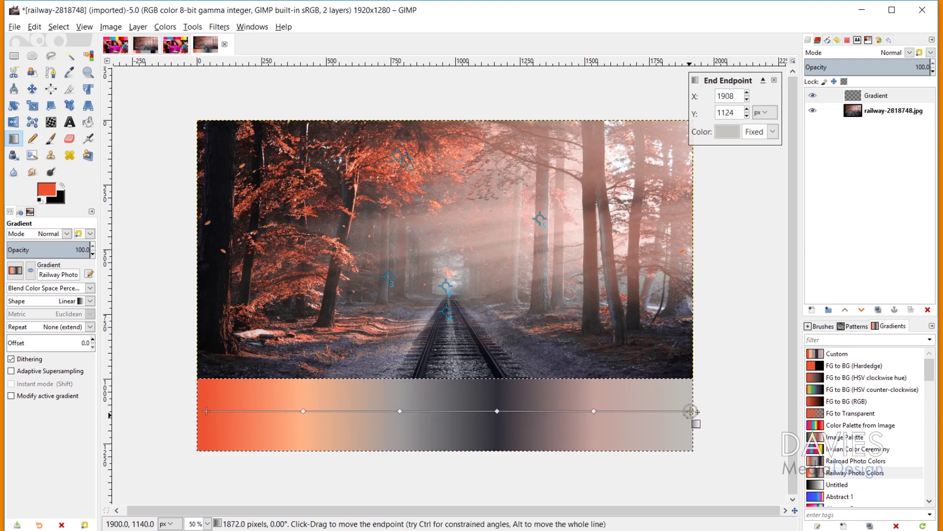
{"action": "left_click_drag", "start_coordinate": [206, 411], "coordinate": [194, 412]}
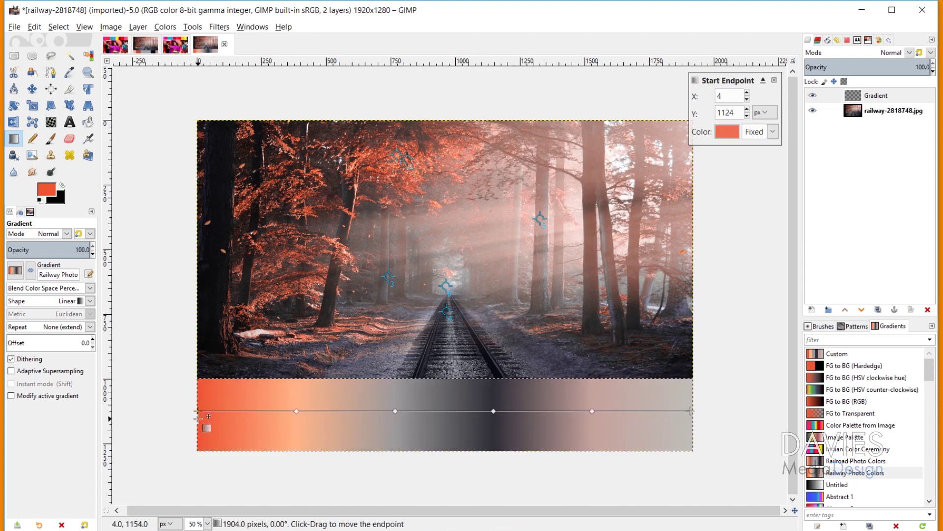
Set the blending of the gradient's first two midpoints to Step
{"action": "left_click", "coordinate": [248, 411]}
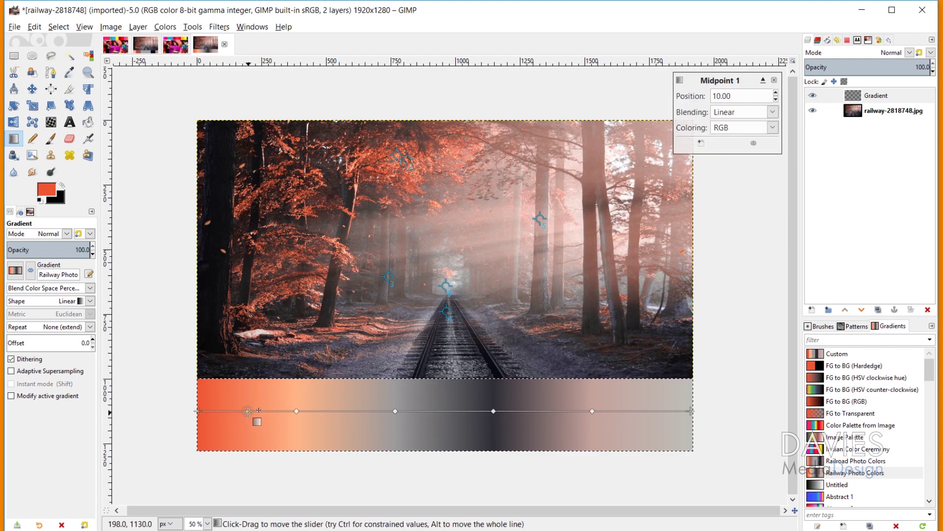
{"action": "left_click", "coordinate": [773, 112]}
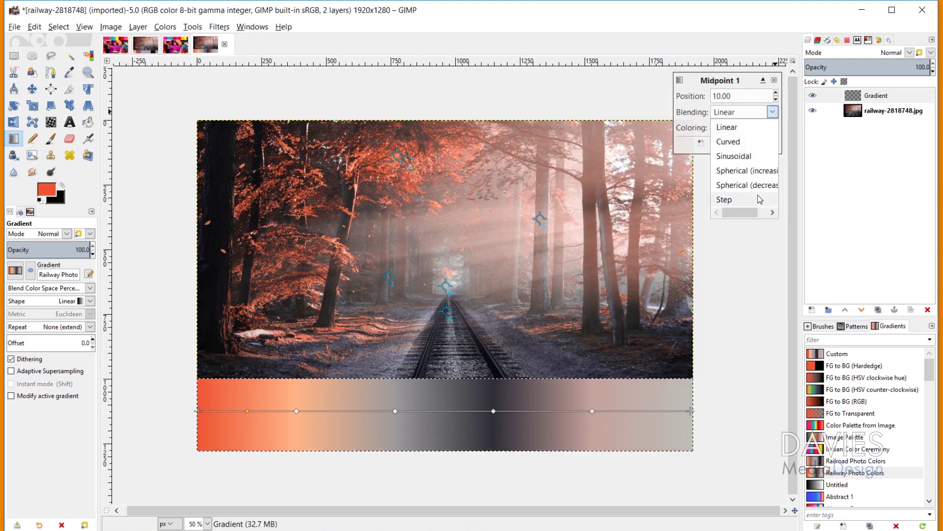
{"action": "left_click", "coordinate": [737, 199]}
{"action": "left_click", "coordinate": [346, 411]}
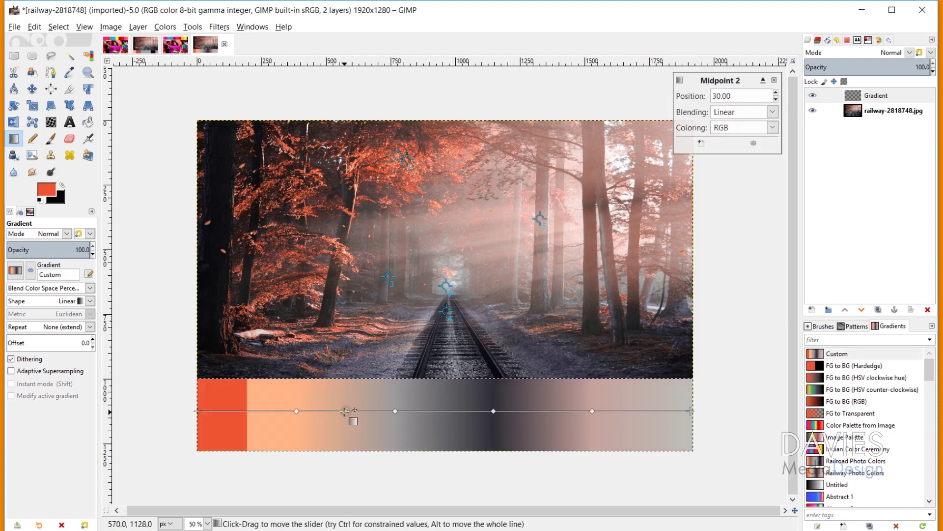
{"action": "left_click", "coordinate": [773, 112]}
{"action": "left_click", "coordinate": [734, 201]}
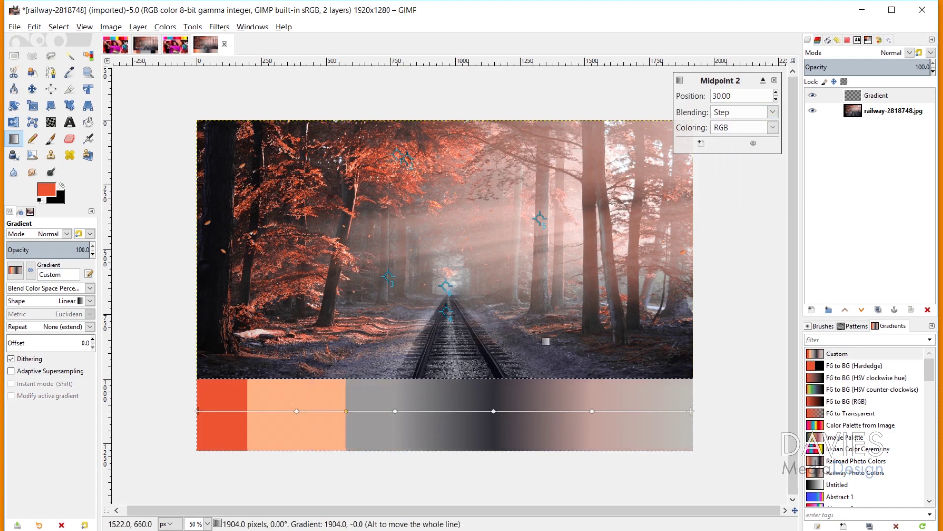
Set the blending of the gradient's third, fourth and fifth midpoints to Step
{"action": "left_click", "coordinate": [445, 411]}
{"action": "left_click", "coordinate": [773, 112]}
{"action": "left_click", "coordinate": [734, 199]}
{"action": "left_click", "coordinate": [542, 410]}
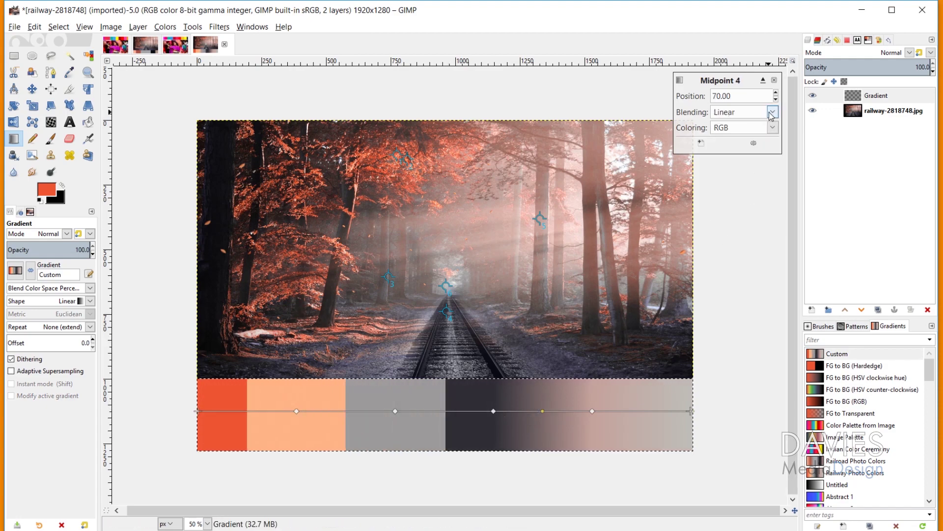
{"action": "scroll", "coordinate": [739, 112], "scroll_direction": "down", "scroll_amount": 5}
{"action": "left_click", "coordinate": [641, 410]}
{"action": "left_click", "coordinate": [773, 112]}
{"action": "left_click", "coordinate": [734, 200]}
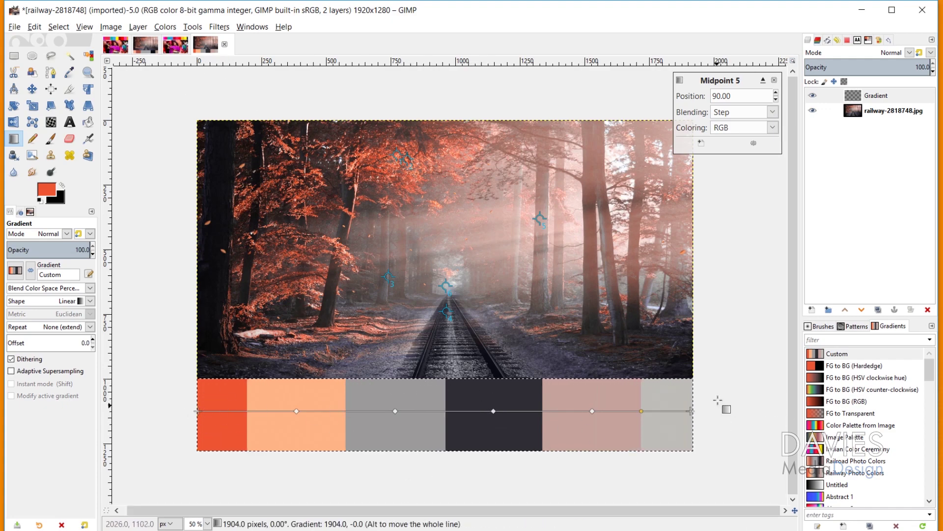
Move the gradient's start and end points inward to even out the widths of the six color bands, and apply the gradient
{"action": "left_click_drag", "start_coordinate": [690, 411], "coordinate": [666, 411]}
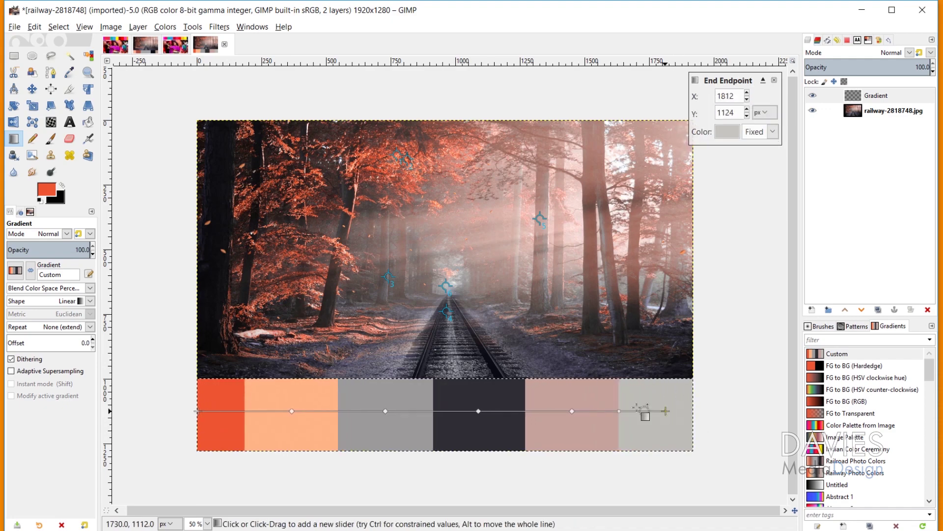
{"action": "left_click_drag", "start_coordinate": [198, 411], "coordinate": [229, 411]}
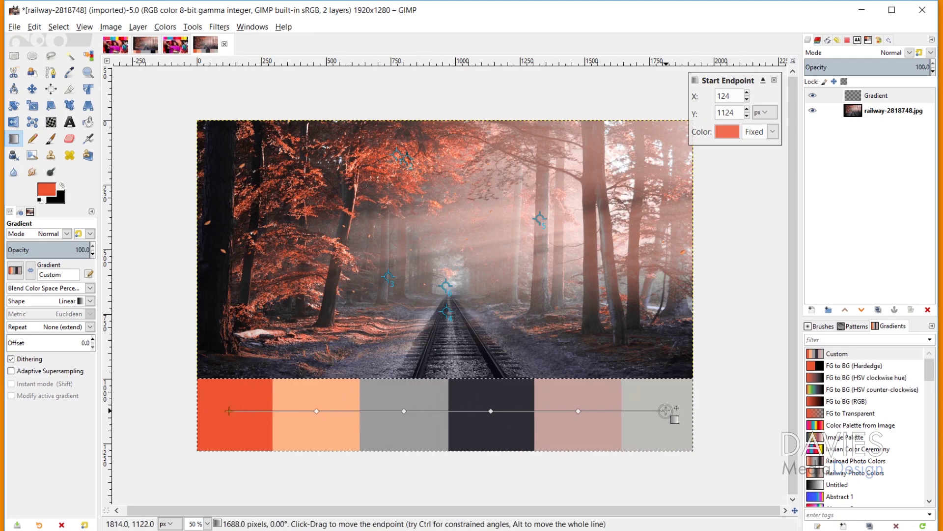
{"action": "left_click_drag", "start_coordinate": [665, 411], "coordinate": [664, 410]}
{"action": "left_click_drag", "start_coordinate": [229, 411], "coordinate": [236, 411]}
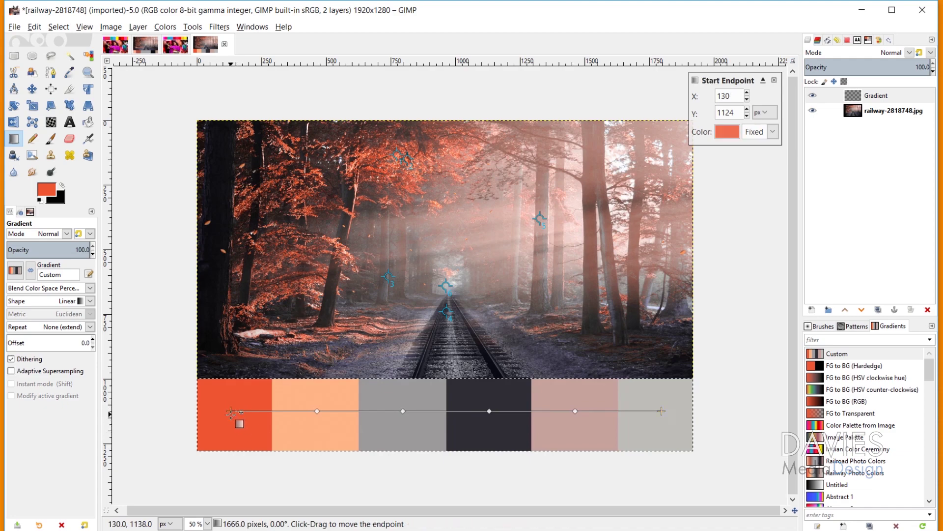
{"action": "key", "text": "Return"}
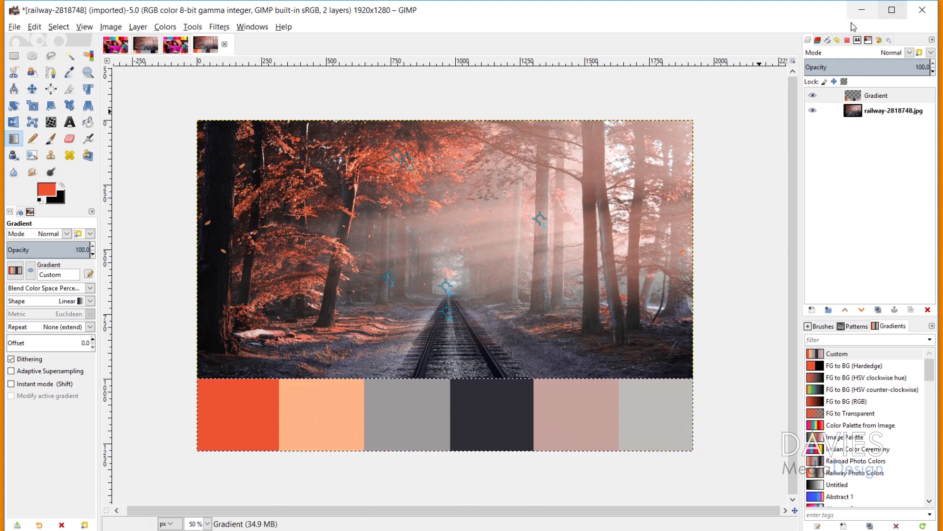
Convert the strip selection to a path, clear the selection and make the path visible
{"action": "left_click", "coordinate": [828, 40]}
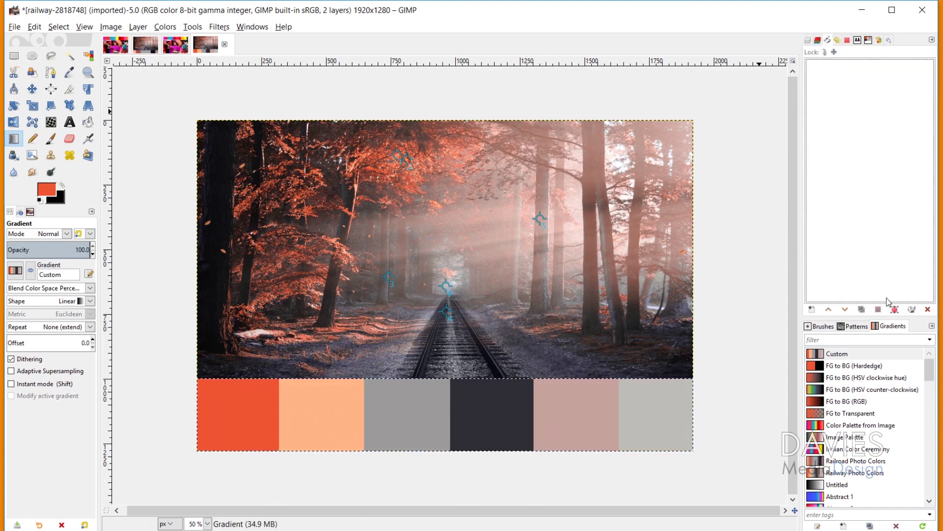
{"action": "left_click", "coordinate": [895, 310]}
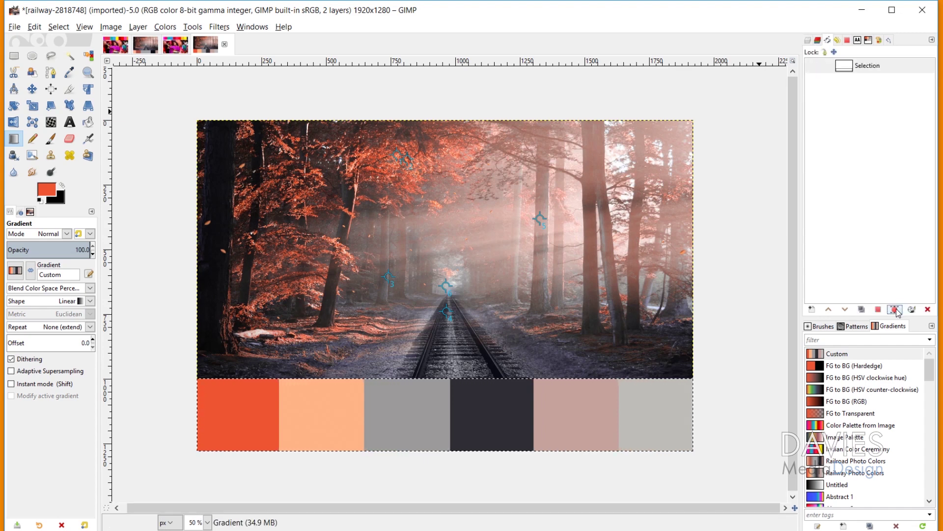
{"action": "left_click", "coordinate": [812, 66]}
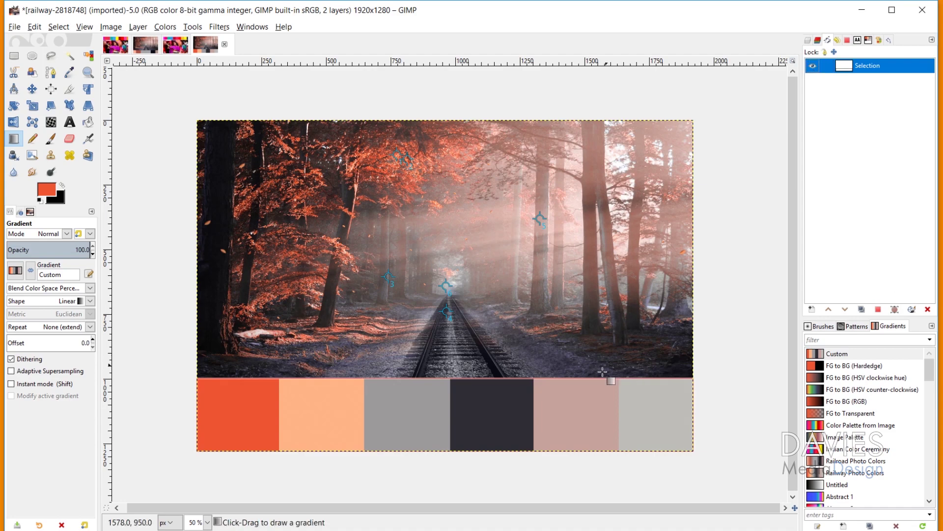
Stroke the path with a 5 px solid white (ffffff) antialiased line, hide the path and return to the layer list
{"action": "left_click", "coordinate": [912, 310]}
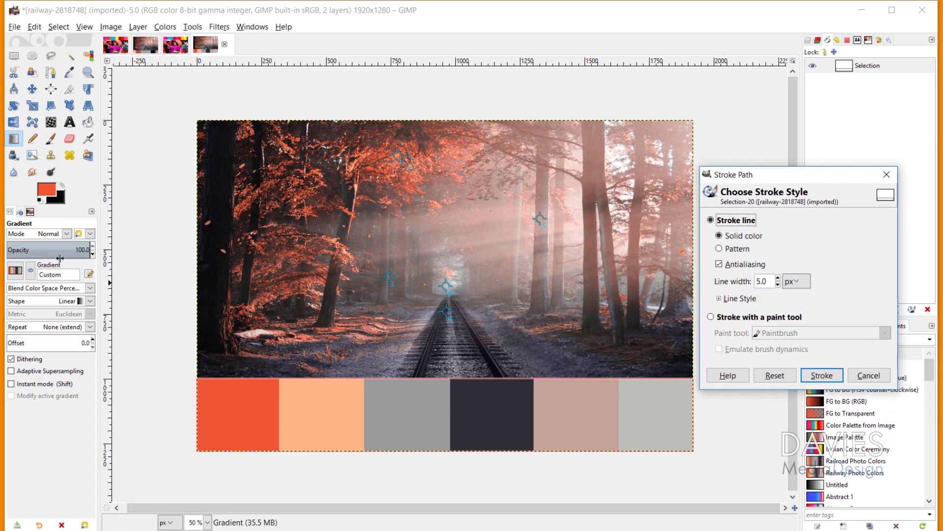
{"action": "left_click", "coordinate": [48, 191]}
{"action": "left_click_drag", "start_coordinate": [88, 163], "coordinate": [58, 76]}
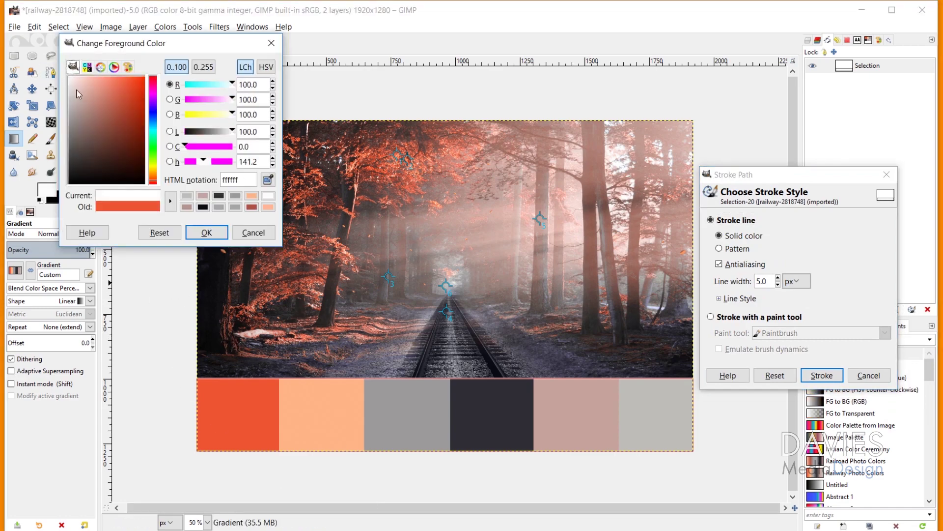
{"action": "left_click", "coordinate": [206, 232]}
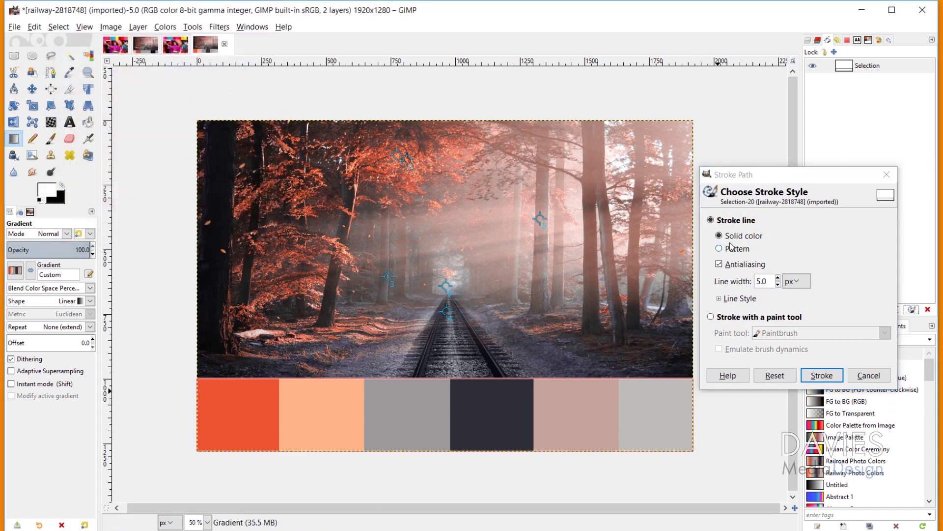
{"action": "left_click", "coordinate": [820, 375]}
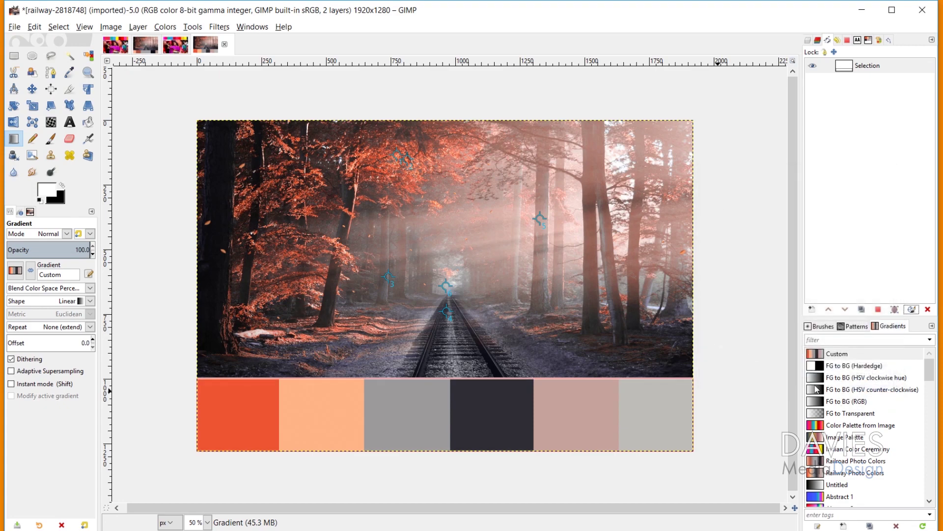
{"action": "left_click", "coordinate": [813, 70]}
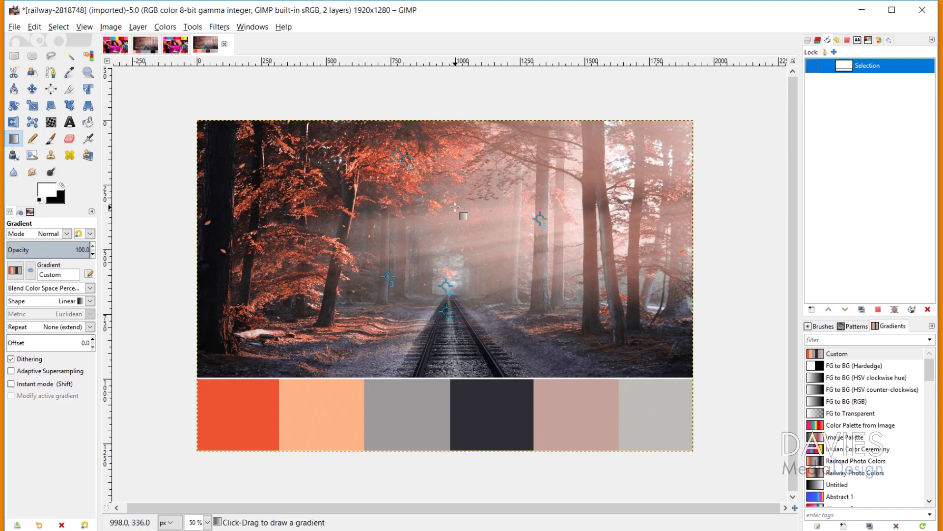
{"action": "key", "text": "ctrl+l"}
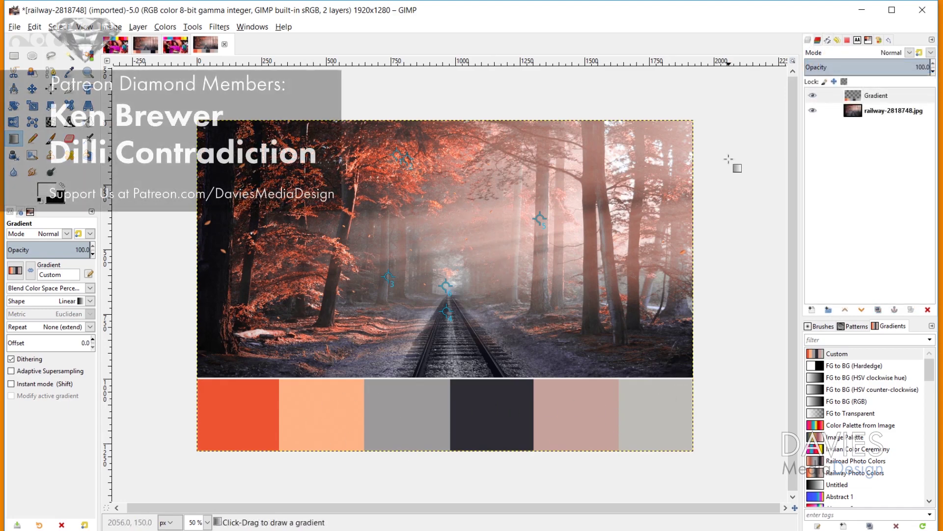